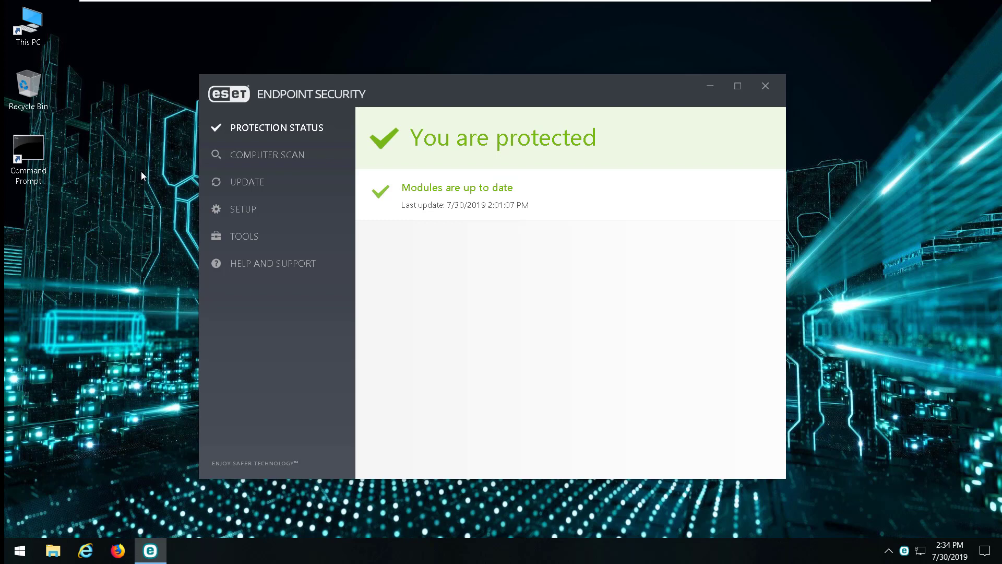
- Open the advanced setup of ESET Endpoint Security, entering the settings password to unlock it
{"action": "left_click", "coordinate": [293, 209]}
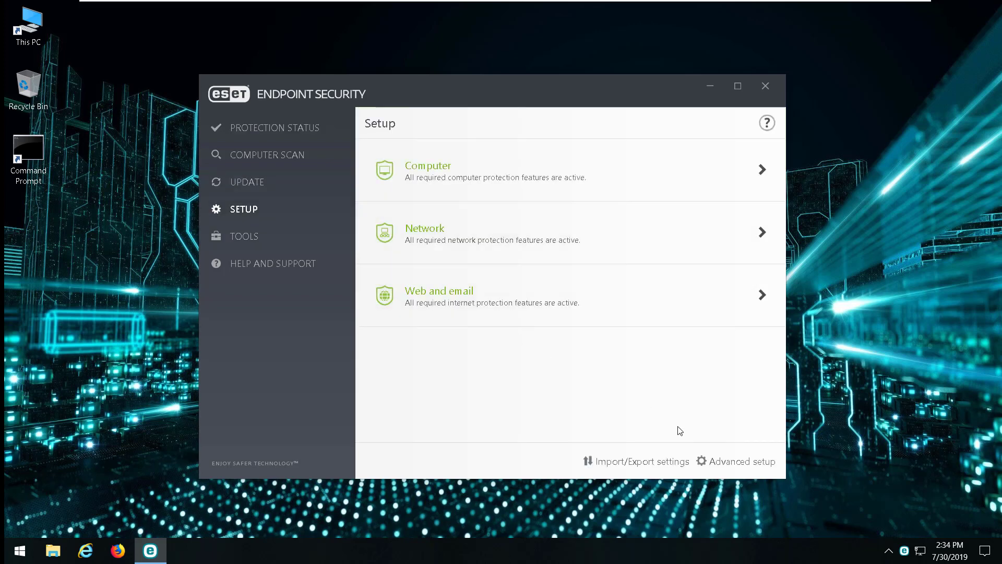
{"action": "left_click", "coordinate": [719, 467]}
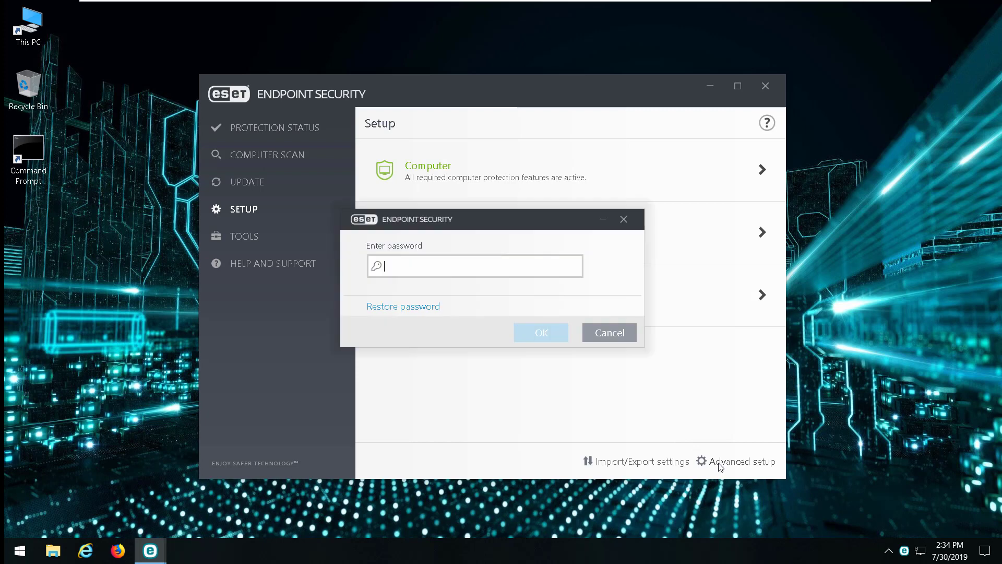
{"action": "type", "text": "********"}
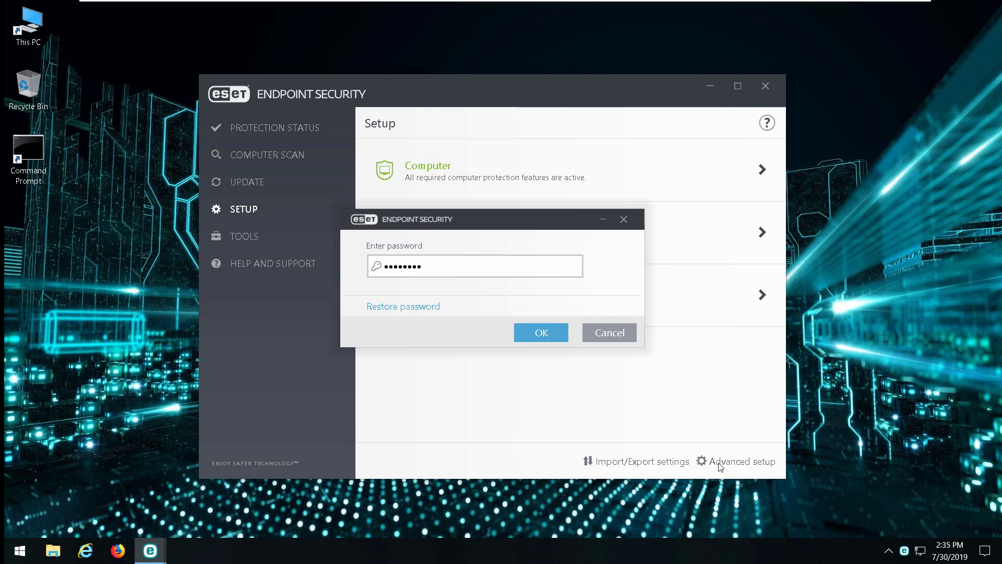
{"action": "key", "text": "Return"}
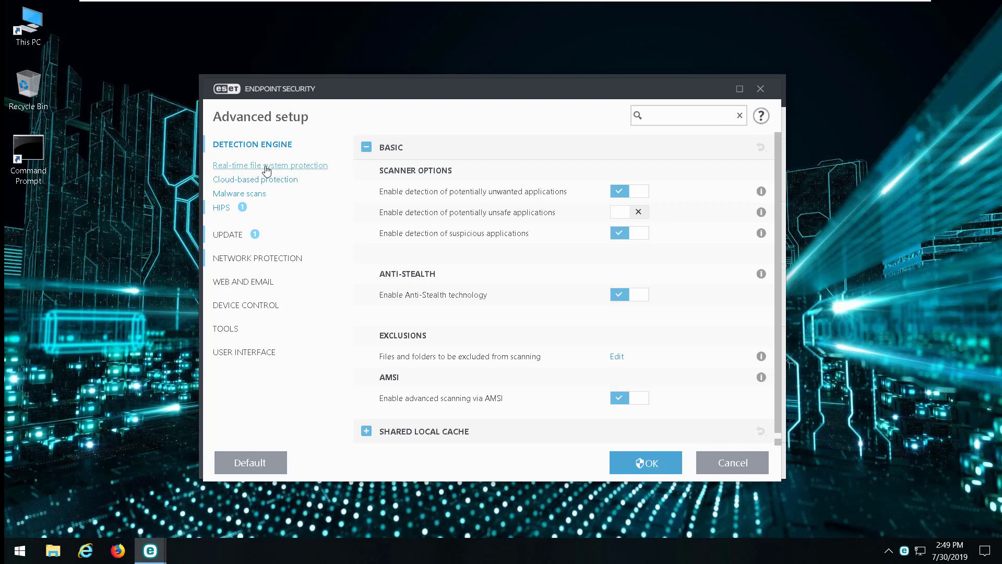
- Review the real-time file system and cloud-based protection settings, and view the ESET Dynamic Threat Defense web page in Firefox before closing it
{"action": "left_click", "coordinate": [267, 170]}
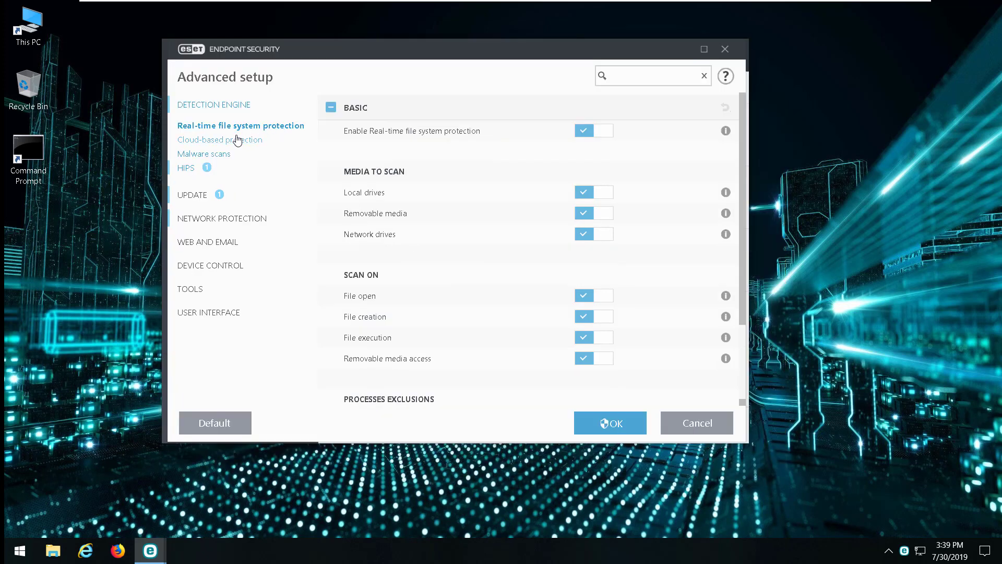
{"action": "left_click", "coordinate": [238, 140]}
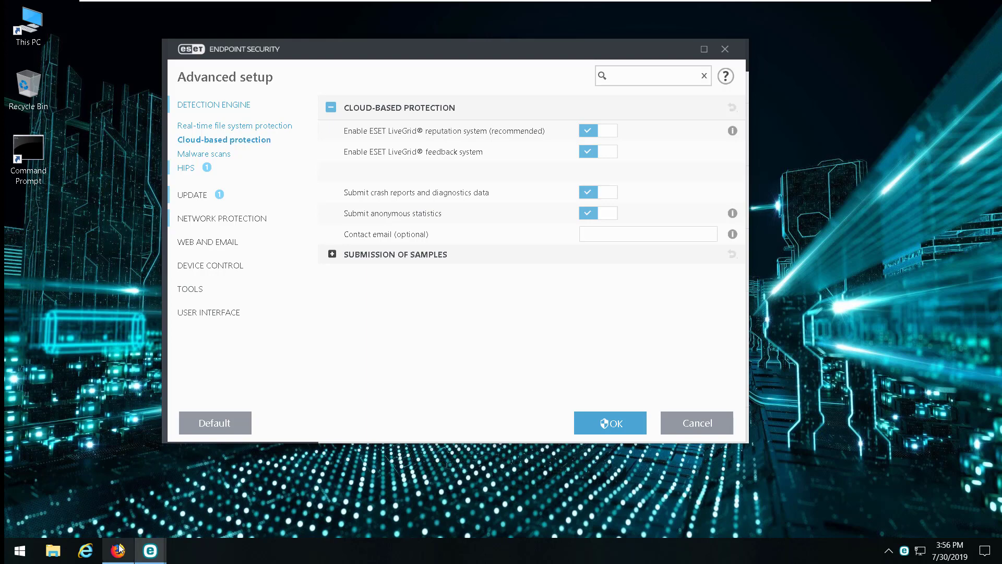
{"action": "left_click", "coordinate": [118, 551]}
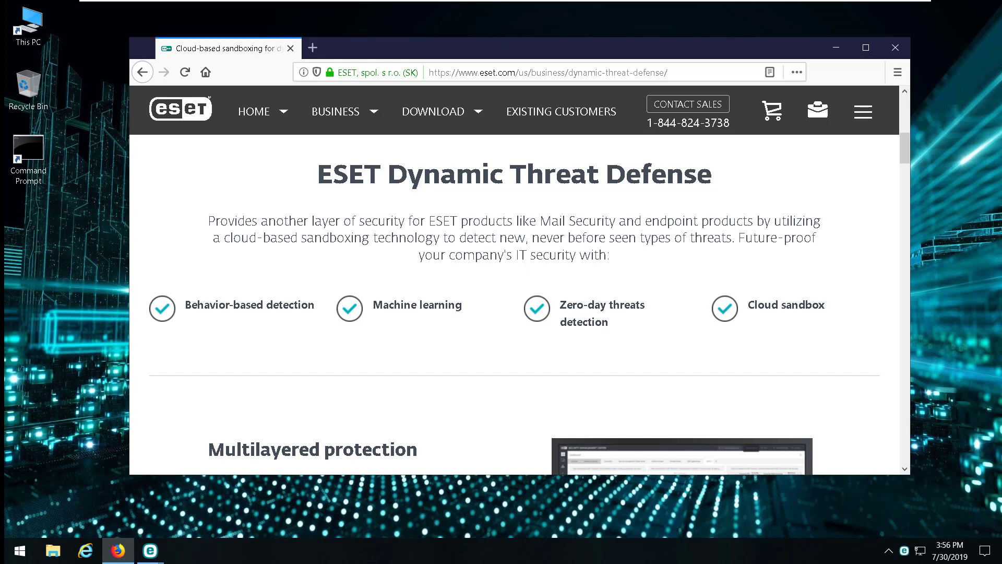
{"action": "left_click", "coordinate": [895, 47]}
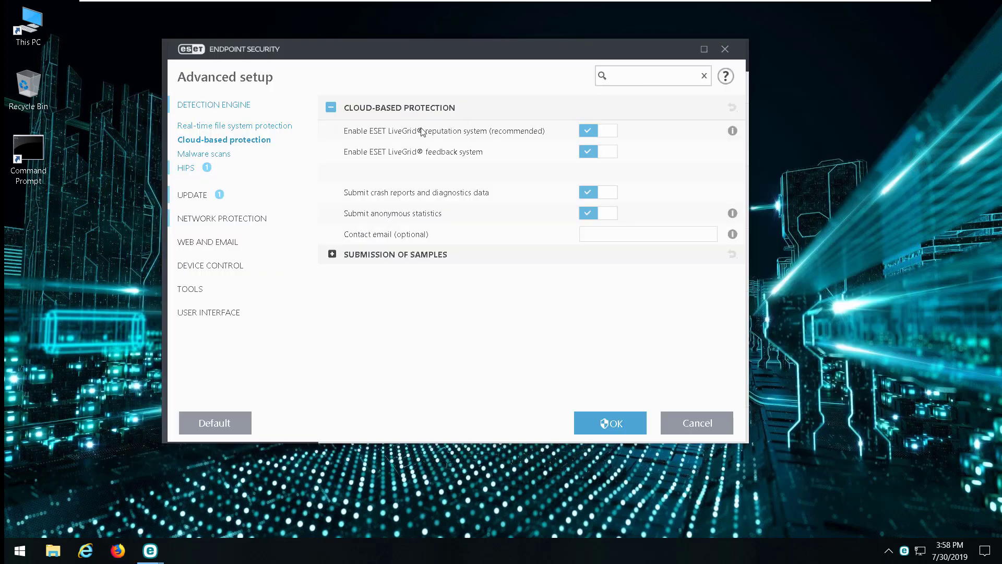
- Review the HIPS settings and the firewall and network attack protection settings in the advanced setup
{"action": "left_click", "coordinate": [186, 169]}
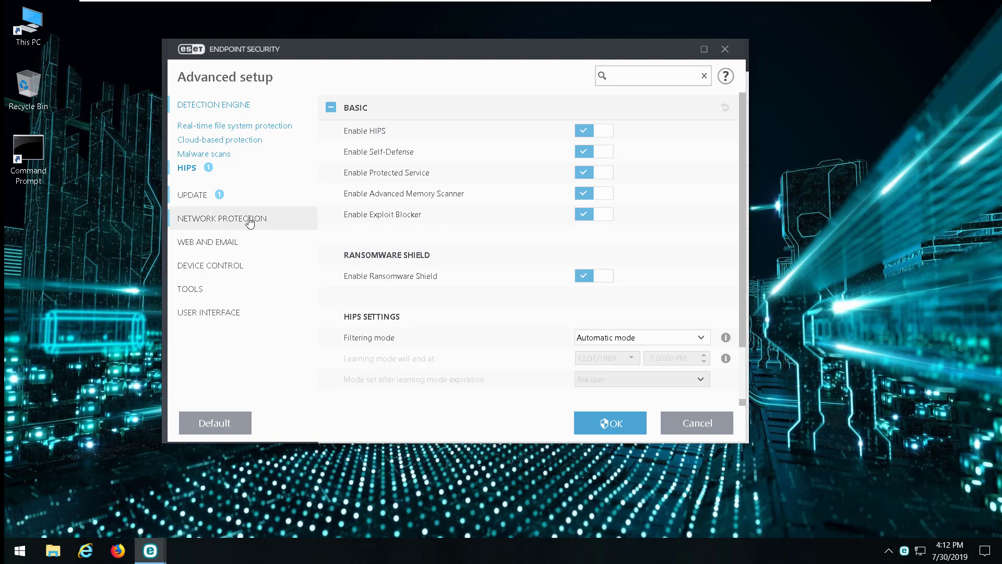
{"action": "left_click", "coordinate": [247, 223]}
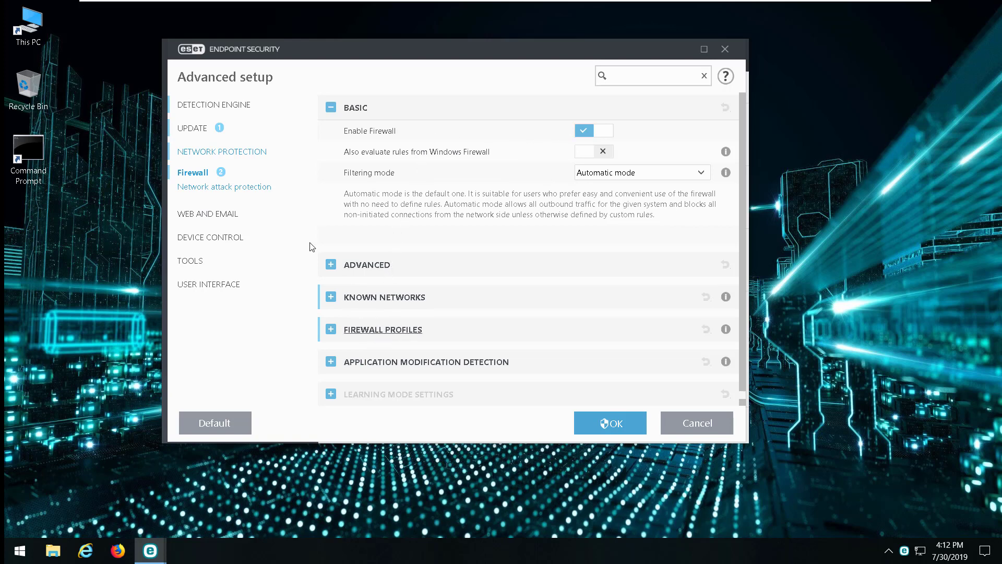
{"action": "left_click", "coordinate": [253, 189]}
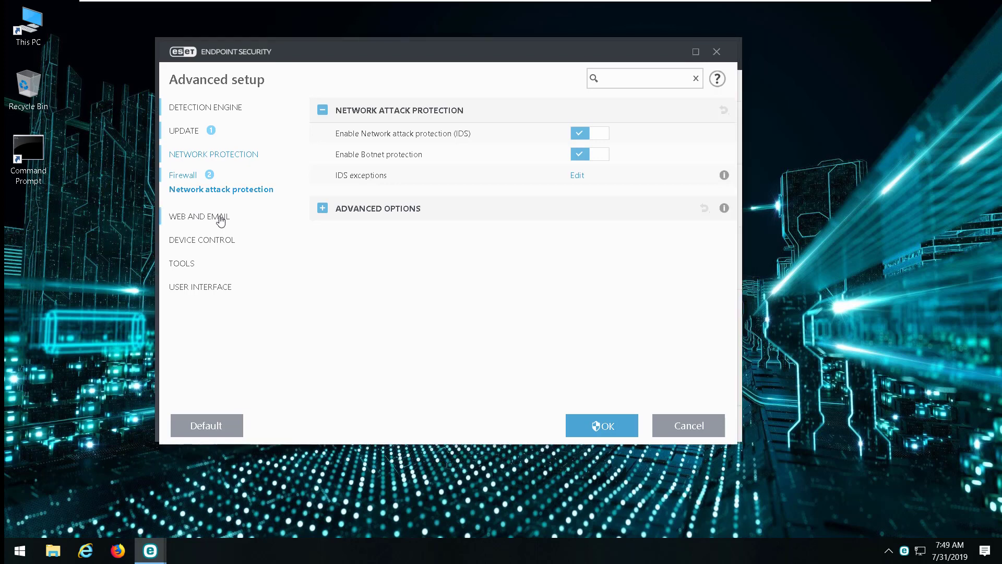
- Examine the web and email settings for email client, web access, anti-phishing and web control, plus the device control settings
{"action": "left_click", "coordinate": [219, 216]}
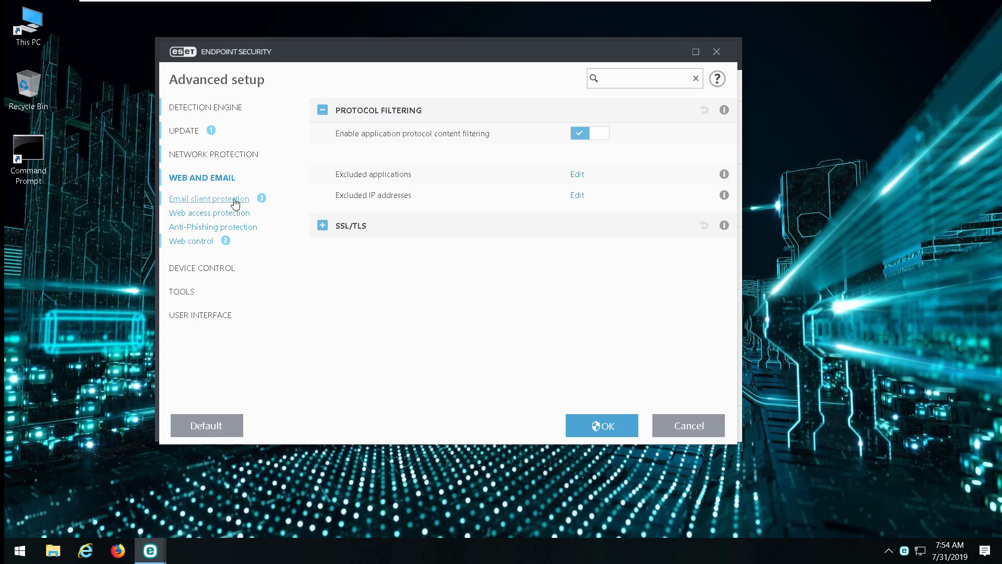
{"action": "left_click", "coordinate": [235, 199]}
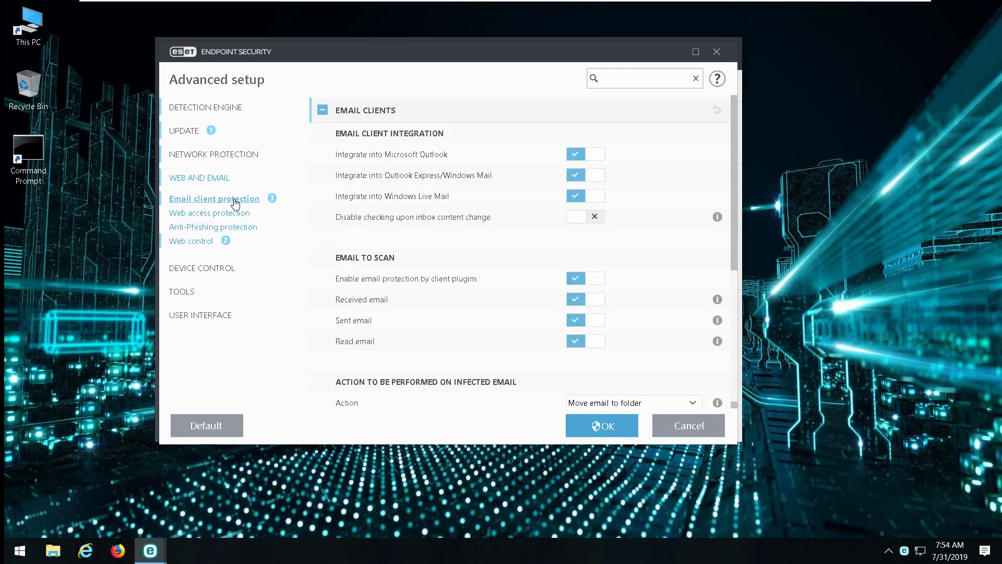
{"action": "left_click", "coordinate": [232, 214]}
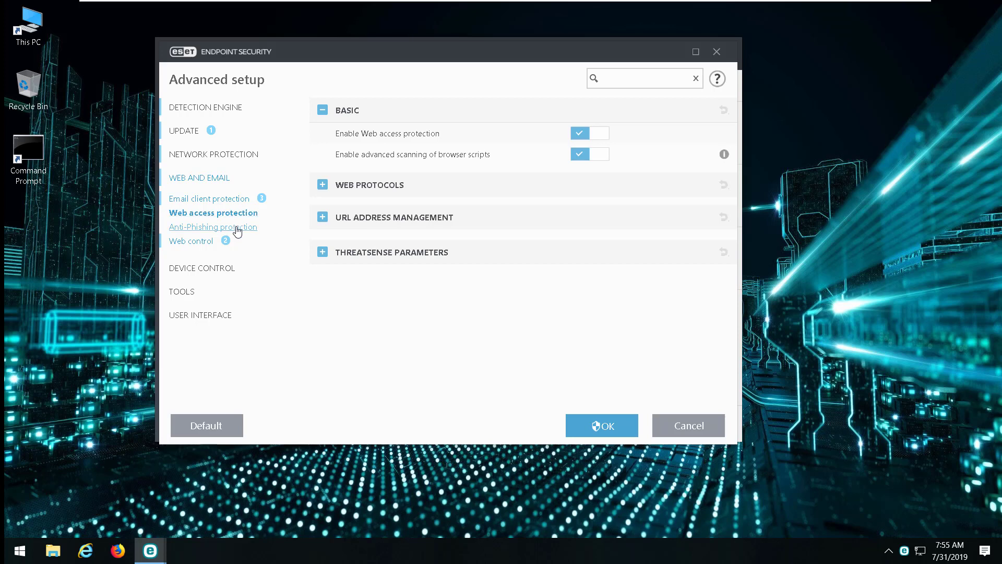
{"action": "left_click", "coordinate": [237, 229]}
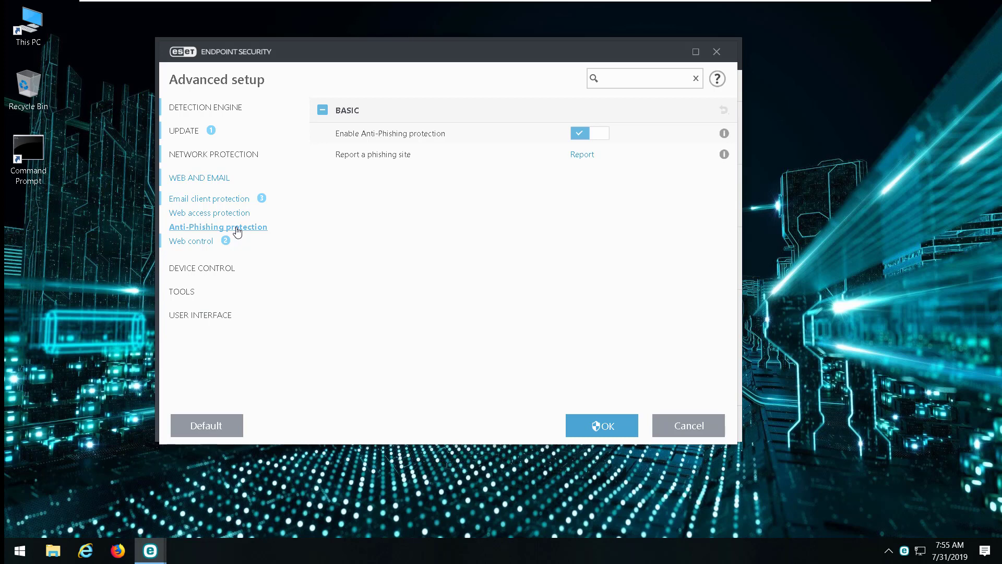
{"action": "left_click", "coordinate": [202, 245]}
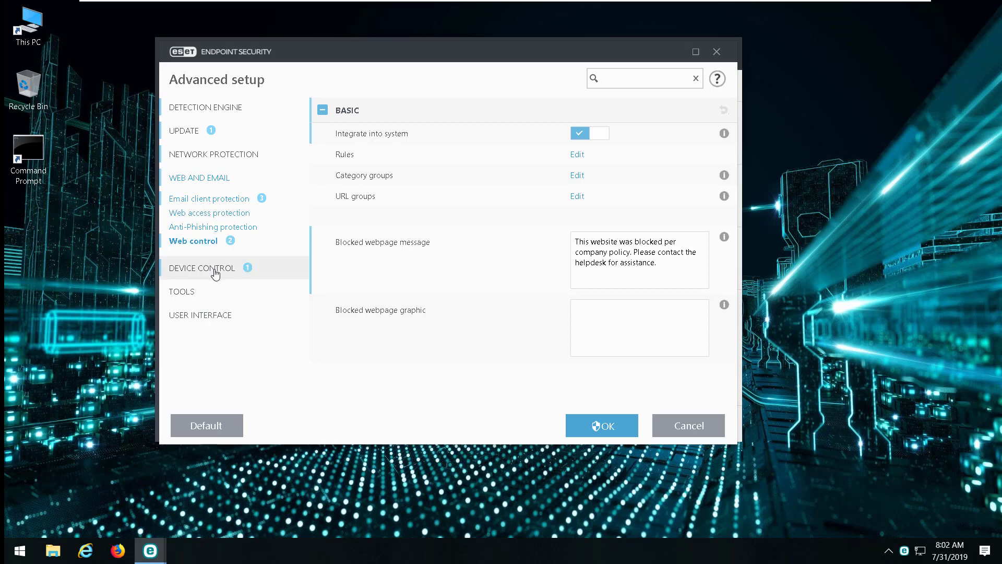
{"action": "left_click", "coordinate": [214, 268]}
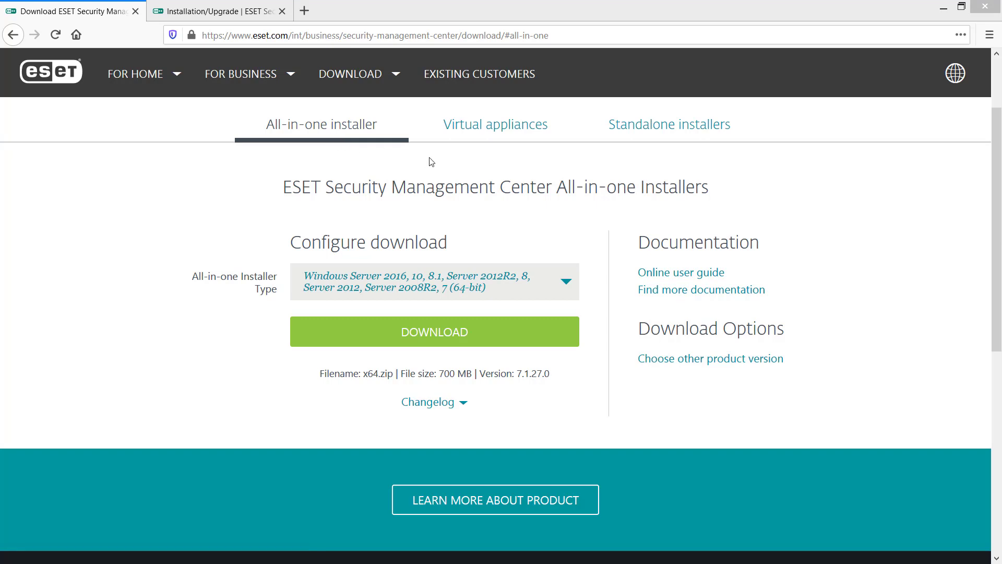
- Review the Security Management Center virtual appliance hypervisor types and standalone installer operating systems, and return to the all-in-one installer
{"action": "left_click", "coordinate": [471, 134]}
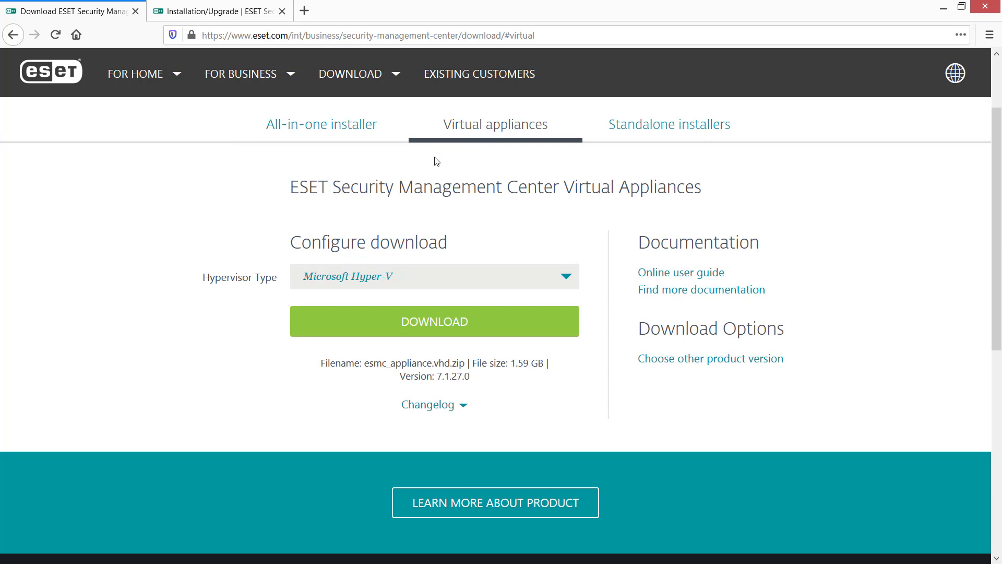
{"action": "left_click", "coordinate": [429, 277]}
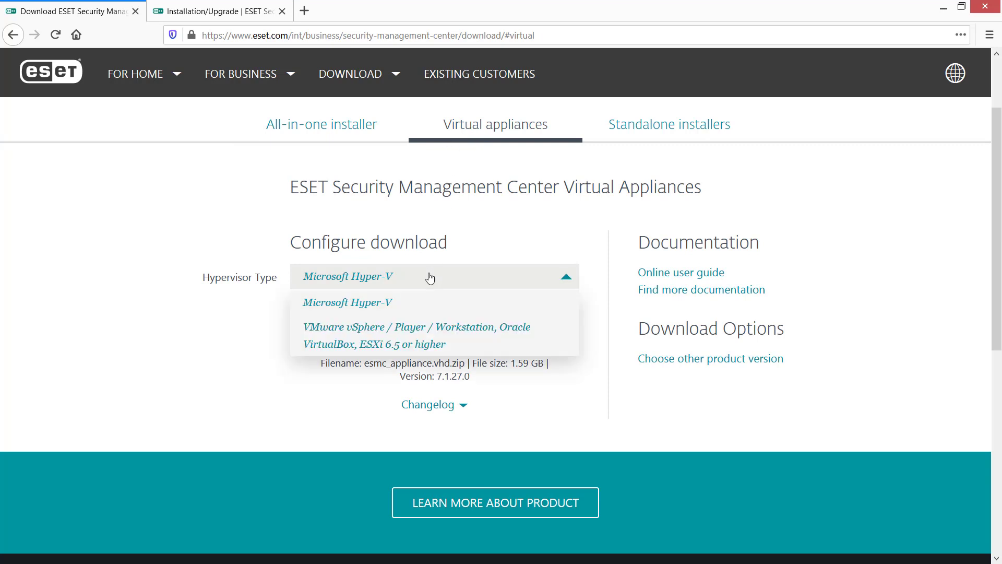
{"action": "left_click", "coordinate": [472, 217]}
{"action": "left_click", "coordinate": [634, 132]}
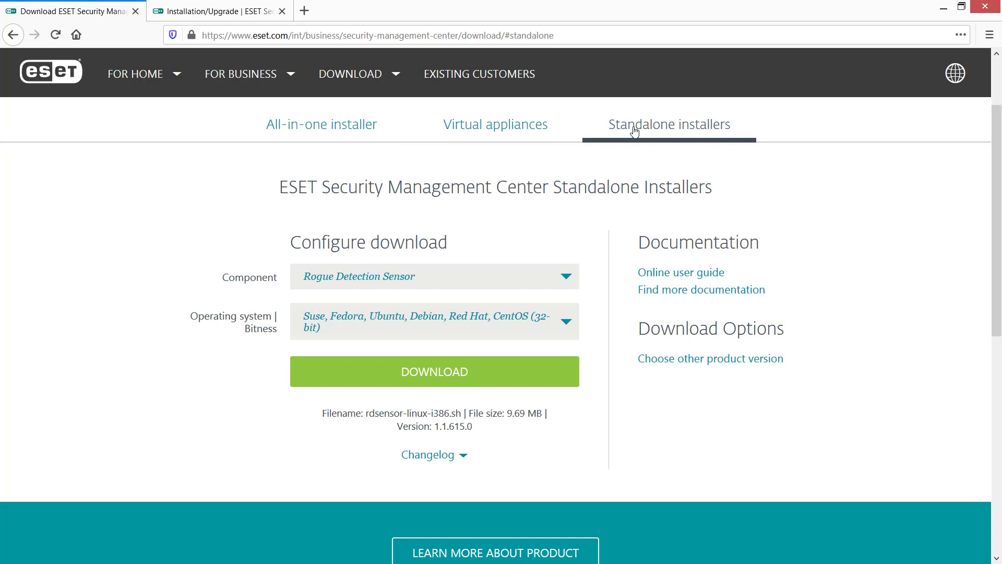
{"action": "left_click", "coordinate": [571, 327]}
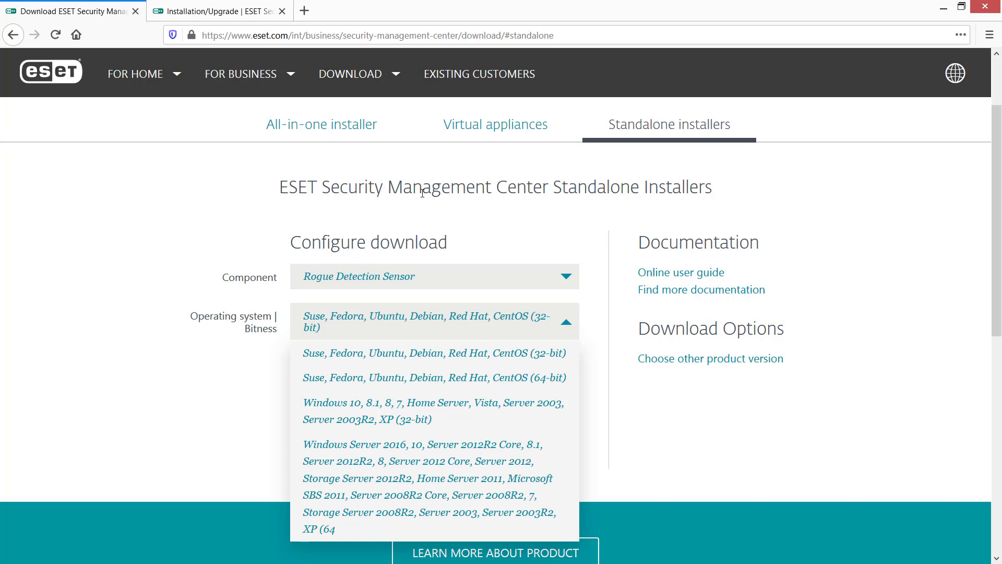
{"action": "left_click", "coordinate": [329, 128]}
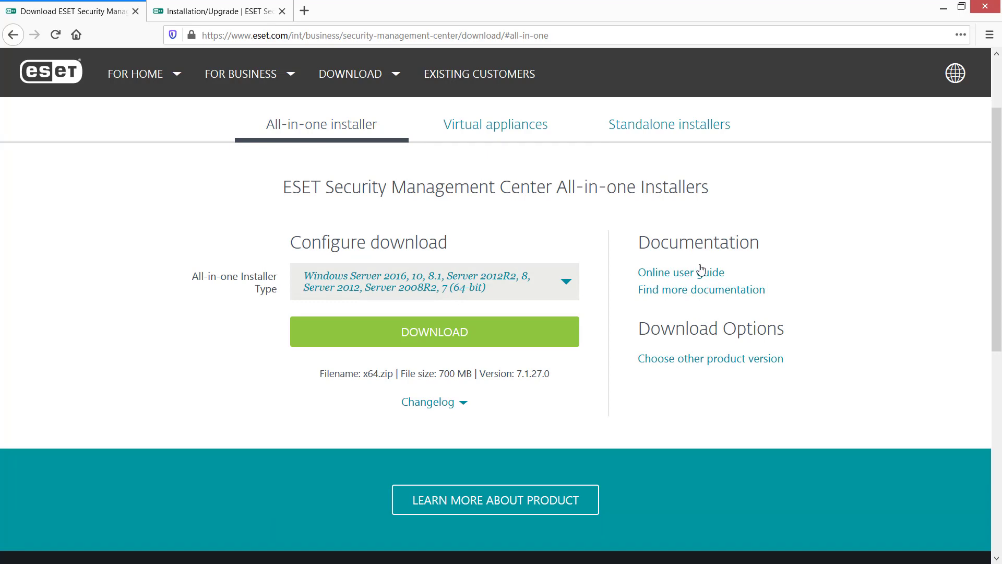
- Read through the ESET Security Management Center online help on installation and upgrade
{"action": "left_click", "coordinate": [219, 15]}
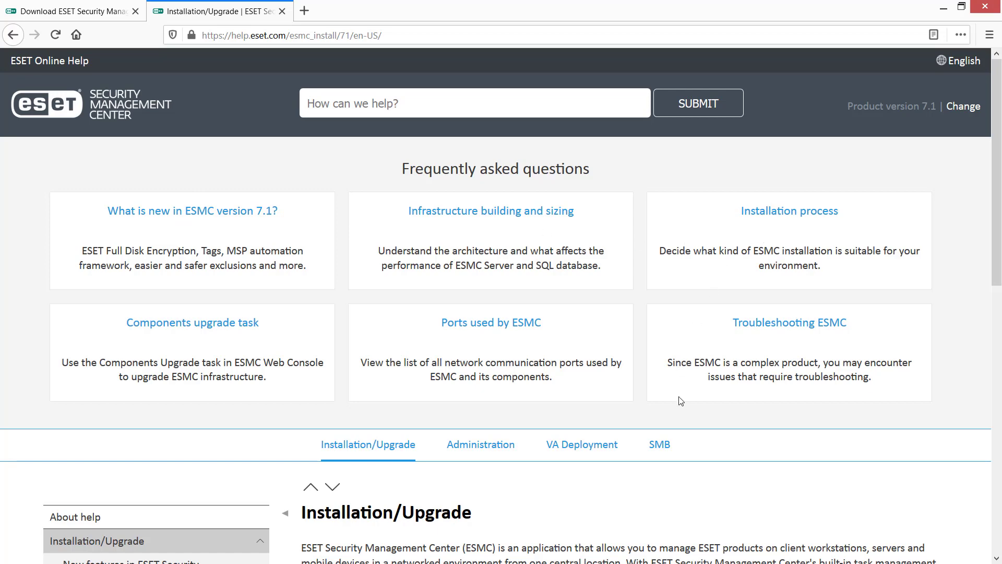
{"action": "scroll", "coordinate": [683, 402], "scroll_direction": "down", "scroll_amount": 2}
{"action": "scroll", "coordinate": [685, 412], "scroll_direction": "down", "scroll_amount": 5}
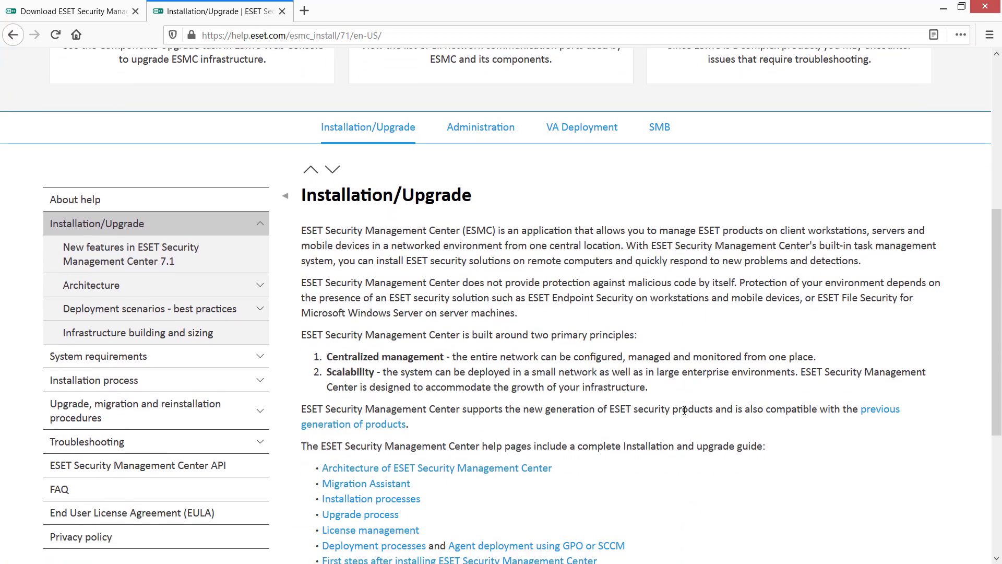
{"action": "scroll", "coordinate": [685, 414], "scroll_direction": "down", "scroll_amount": 3}
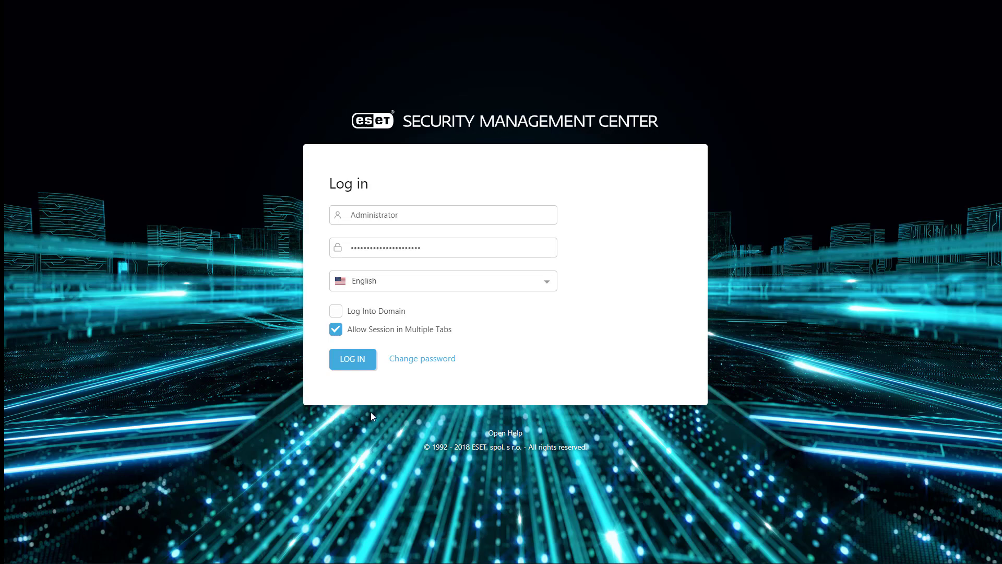
- Log in to ESET Security Management Center and review the incidents, computers, server, antivirus threats and ESET applications dashboards, ending on the overview
{"action": "left_click", "coordinate": [356, 365]}
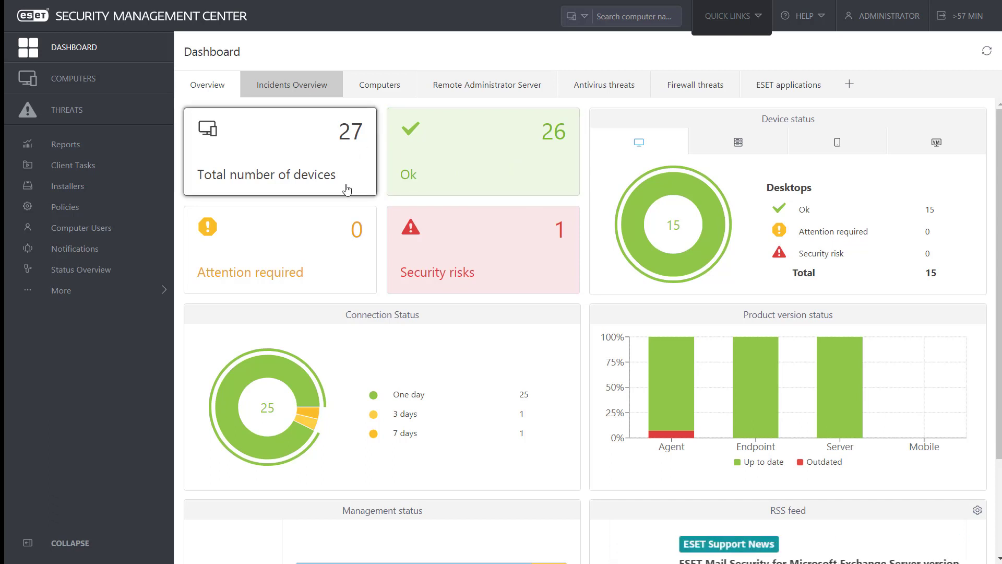
{"action": "left_click", "coordinate": [297, 92]}
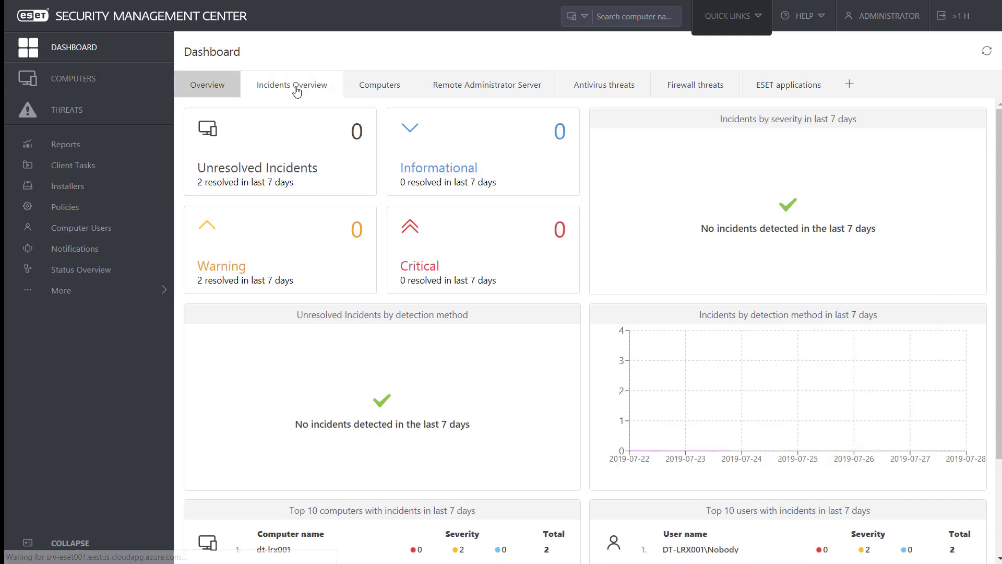
{"action": "left_click", "coordinate": [379, 90]}
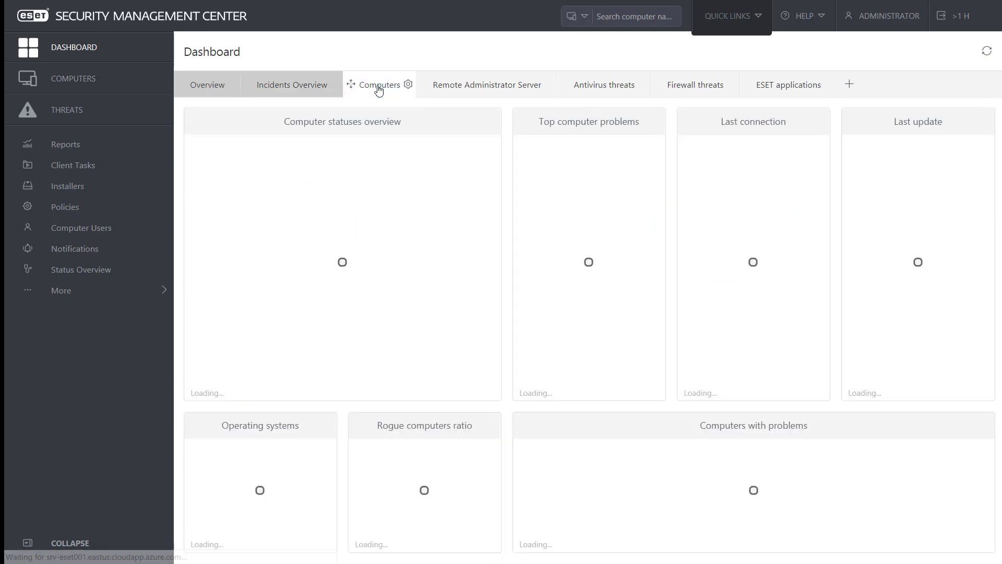
{"action": "left_click", "coordinate": [473, 93]}
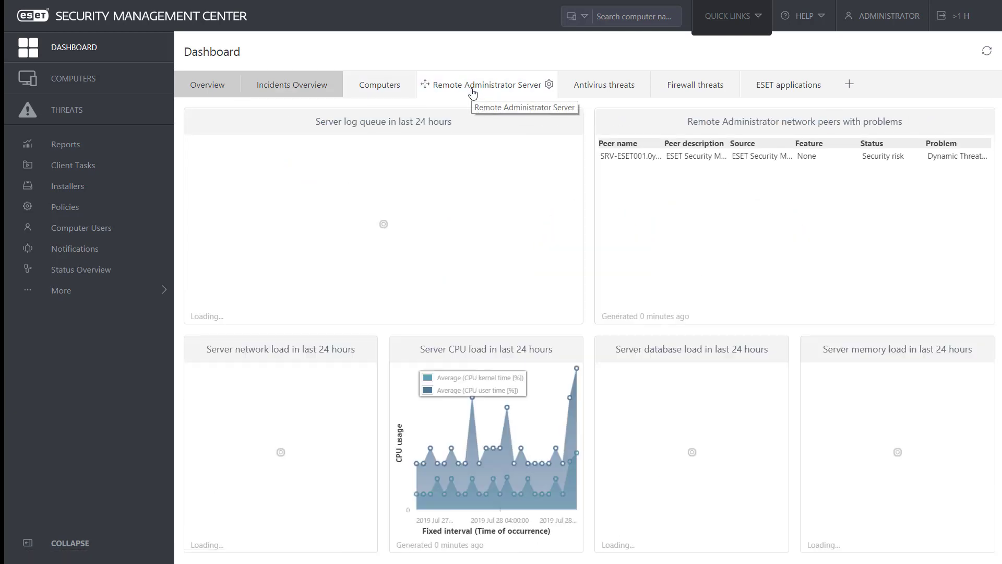
{"action": "left_click", "coordinate": [613, 92]}
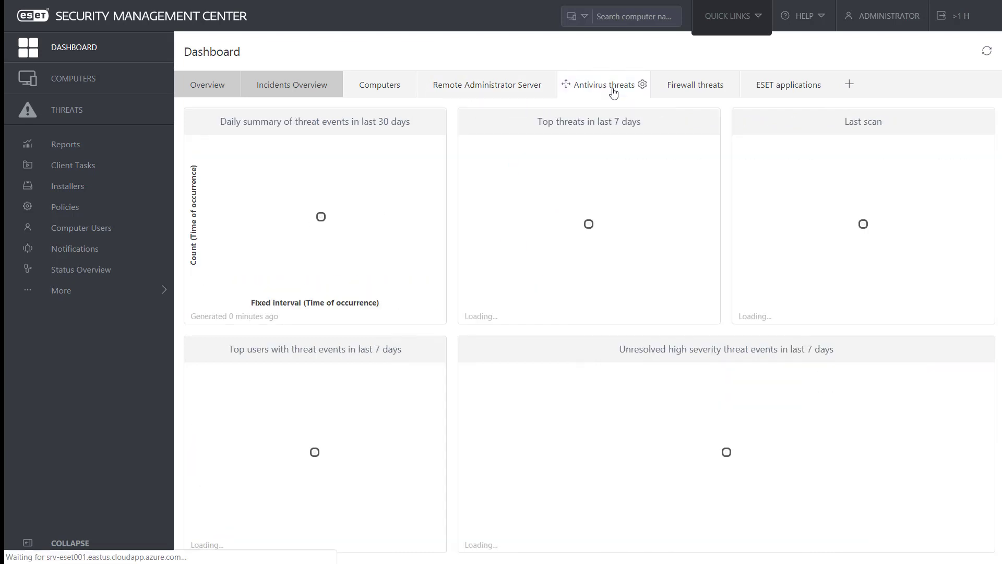
{"action": "left_click", "coordinate": [755, 88]}
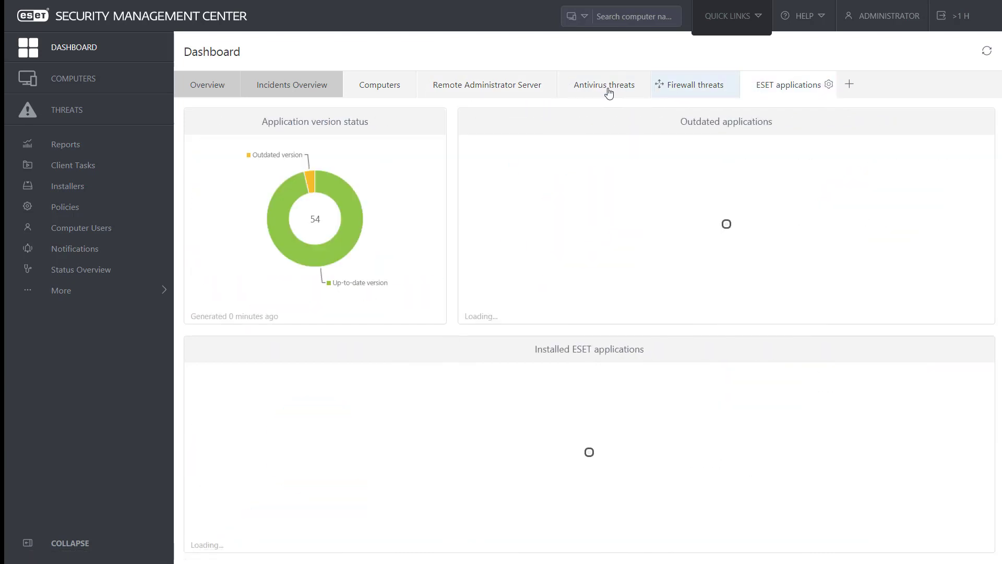
{"action": "left_click", "coordinate": [184, 87]}
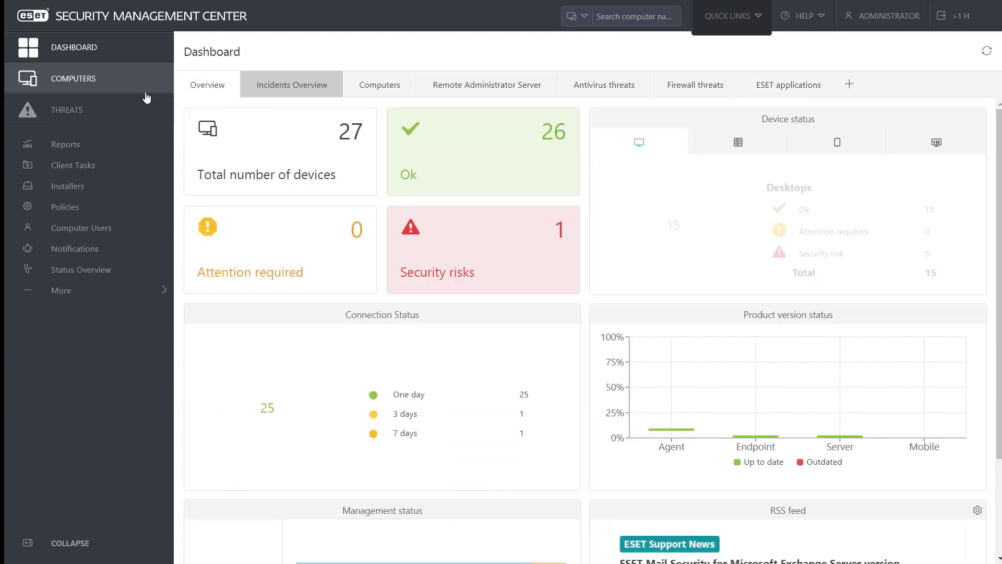
- Open the details of the computer demo-srvshp01 and view the policies applied to it
{"action": "left_click", "coordinate": [112, 79]}
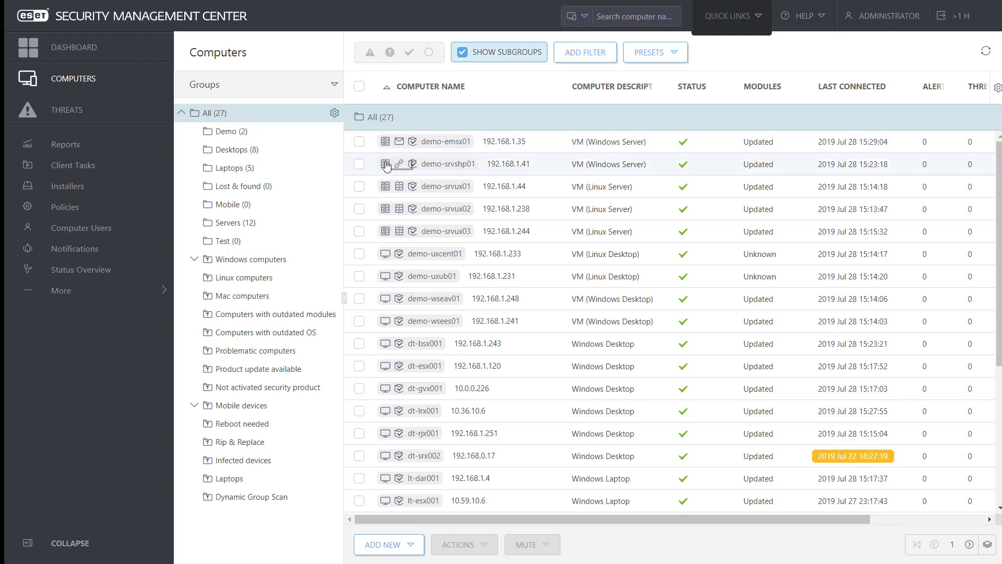
{"action": "left_click", "coordinate": [447, 168]}
{"action": "left_click", "coordinate": [444, 203]}
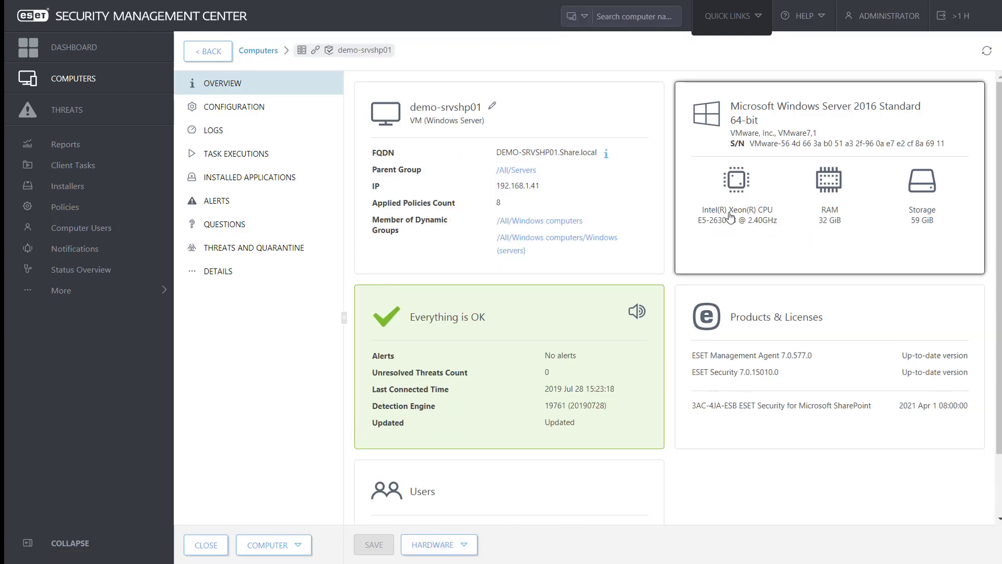
{"action": "left_click", "coordinate": [252, 110]}
{"action": "left_click", "coordinate": [493, 88]}
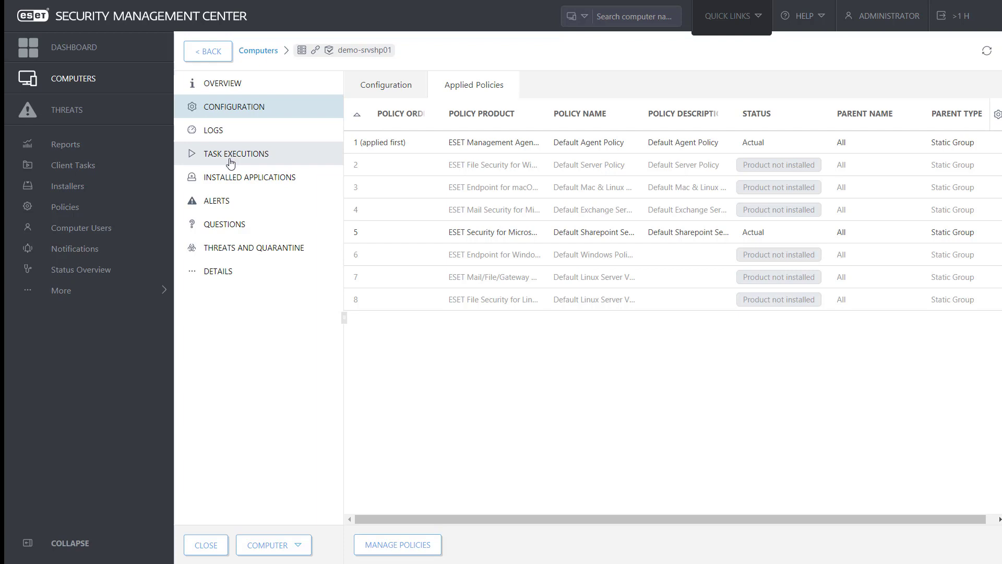
- Review the installed applications and alerts of demo-srvshp01, and return to the list of all computers
{"action": "left_click", "coordinate": [232, 177]}
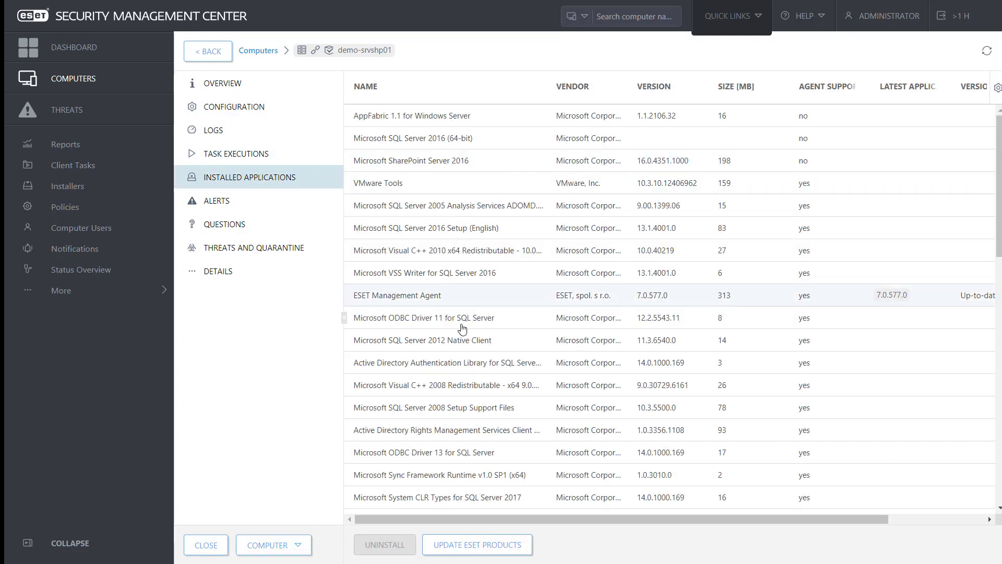
{"action": "left_click", "coordinate": [254, 208]}
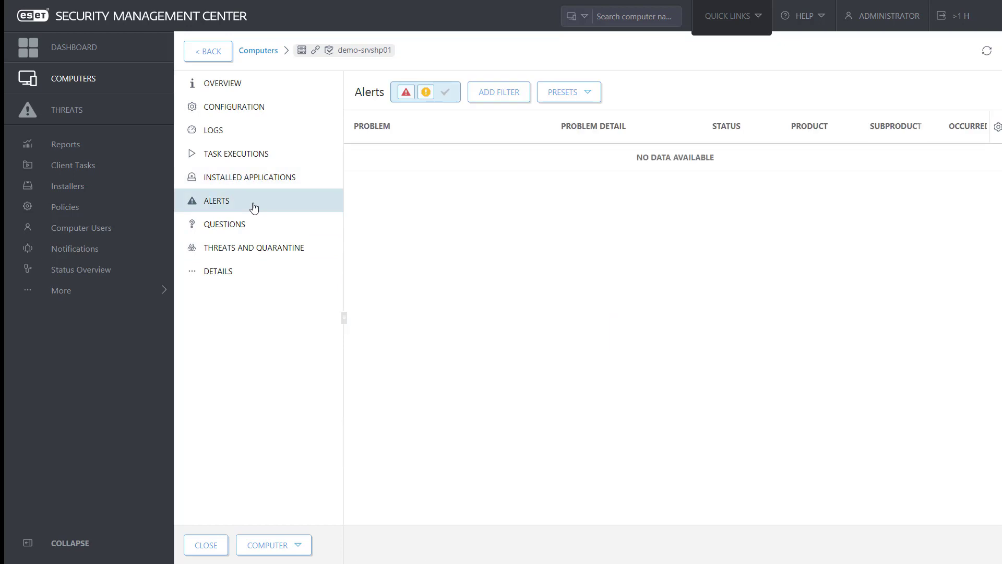
{"action": "left_click", "coordinate": [134, 82]}
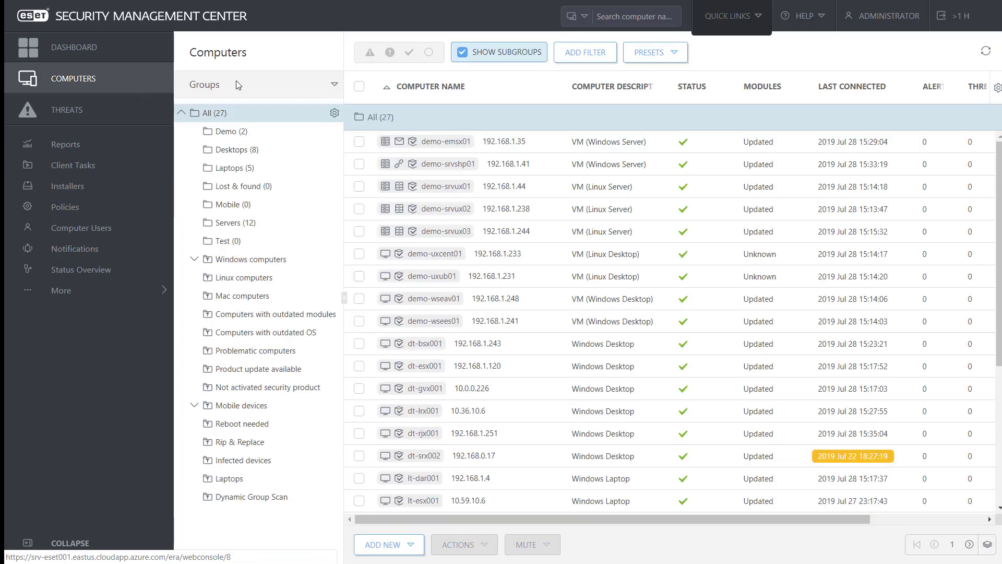
- Review the agent deployment options for demo-emsx01, including All-in-one Installer, Agent Live Installer and GPO or SCCM, and close them without deploying
{"action": "left_click", "coordinate": [438, 146]}
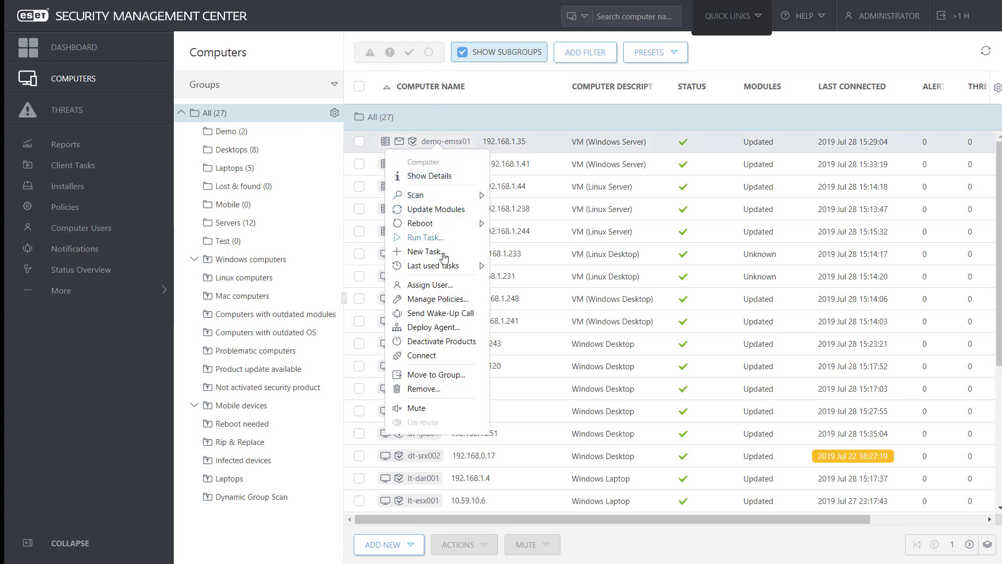
{"action": "left_click", "coordinate": [432, 333]}
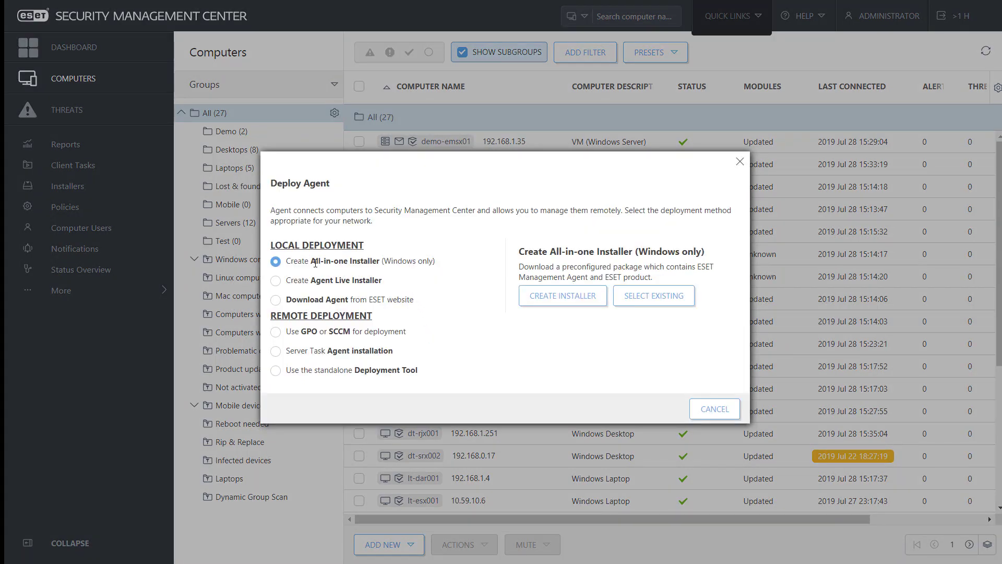
{"action": "left_click_drag", "start_coordinate": [312, 262], "coordinate": [435, 265]}
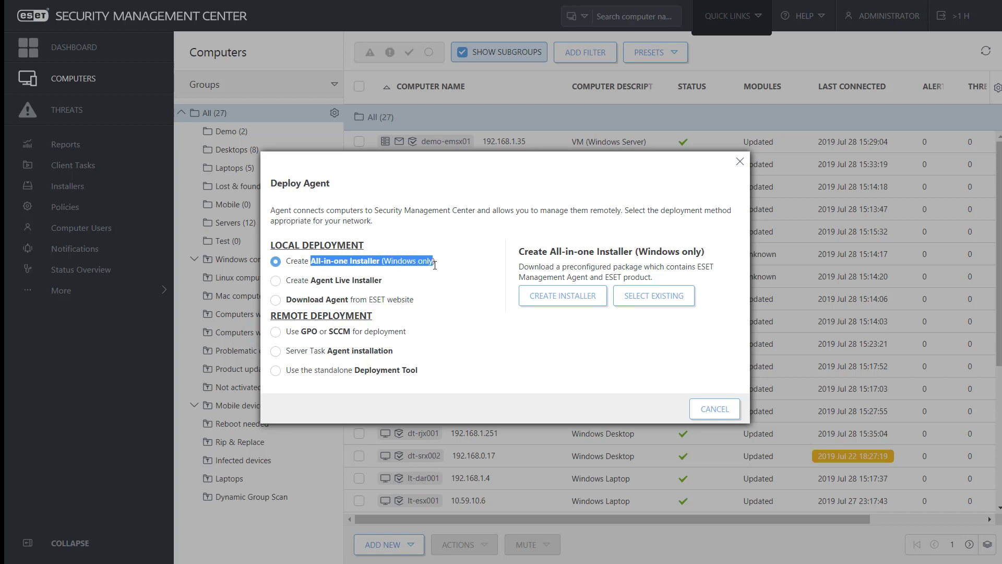
{"action": "left_click", "coordinate": [355, 280]}
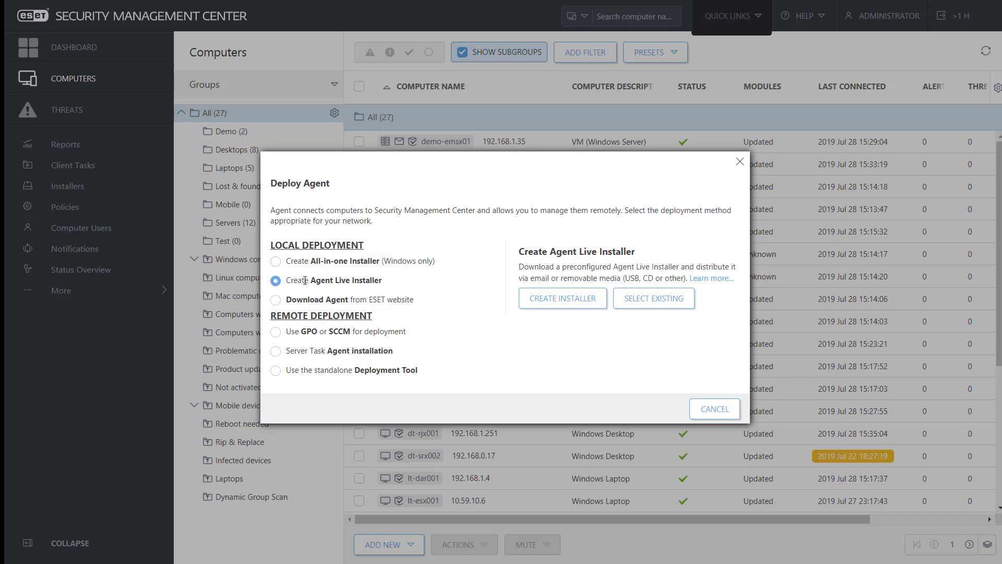
{"action": "left_click_drag", "start_coordinate": [312, 281], "coordinate": [400, 286]}
{"action": "left_click_drag", "start_coordinate": [301, 332], "coordinate": [352, 331]}
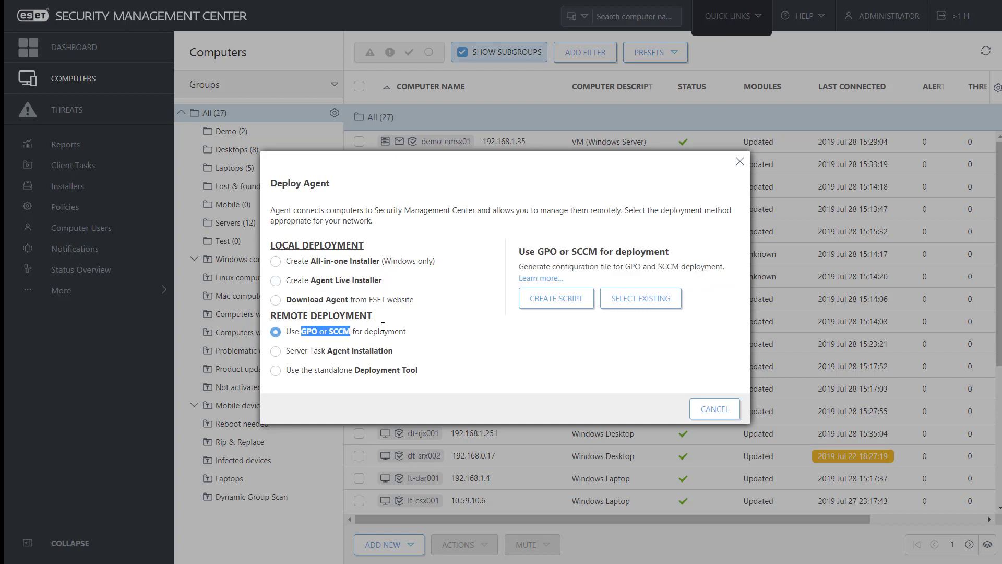
{"action": "left_click", "coordinate": [445, 332]}
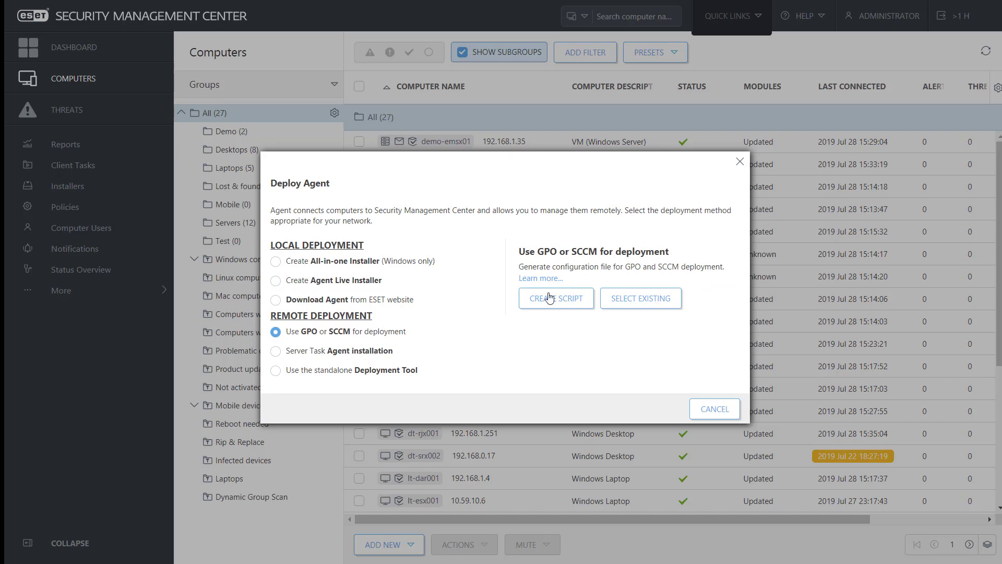
{"action": "left_click", "coordinate": [739, 162]}
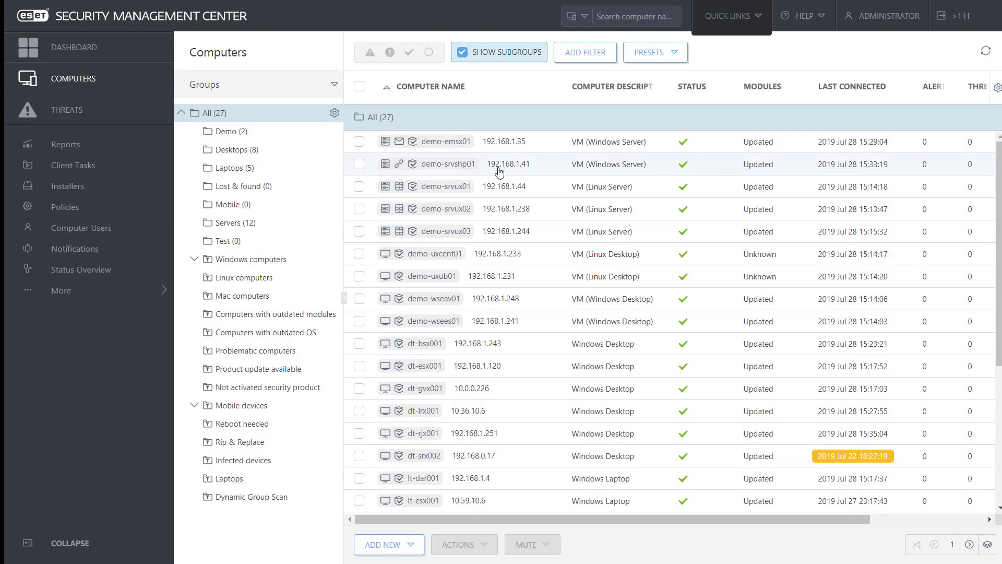
- Examine the management actions available for the computer demo-srvshp01, including the scan and reboot options
{"action": "left_click", "coordinate": [440, 166]}
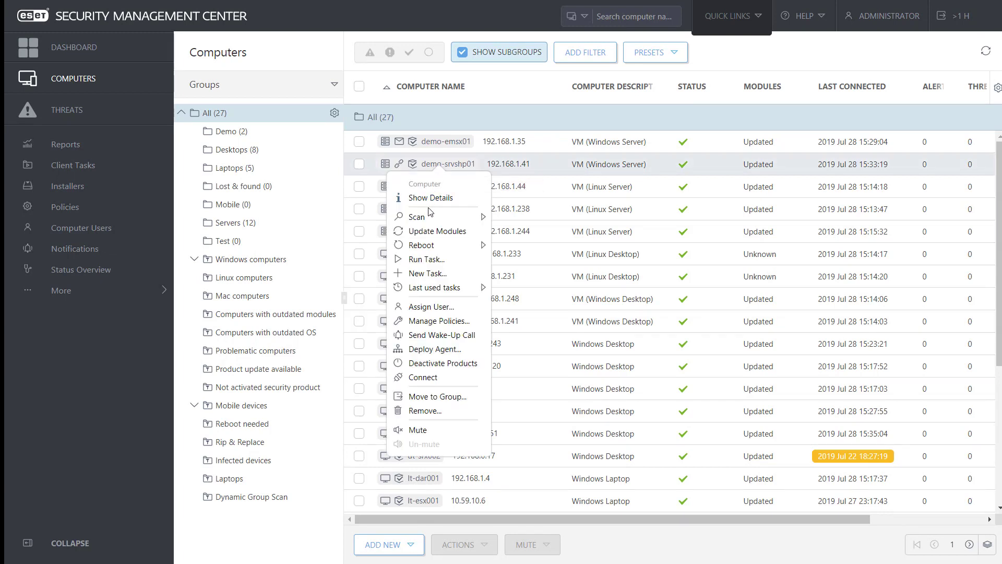
{"action": "mouse_move", "coordinate": [429, 222]}
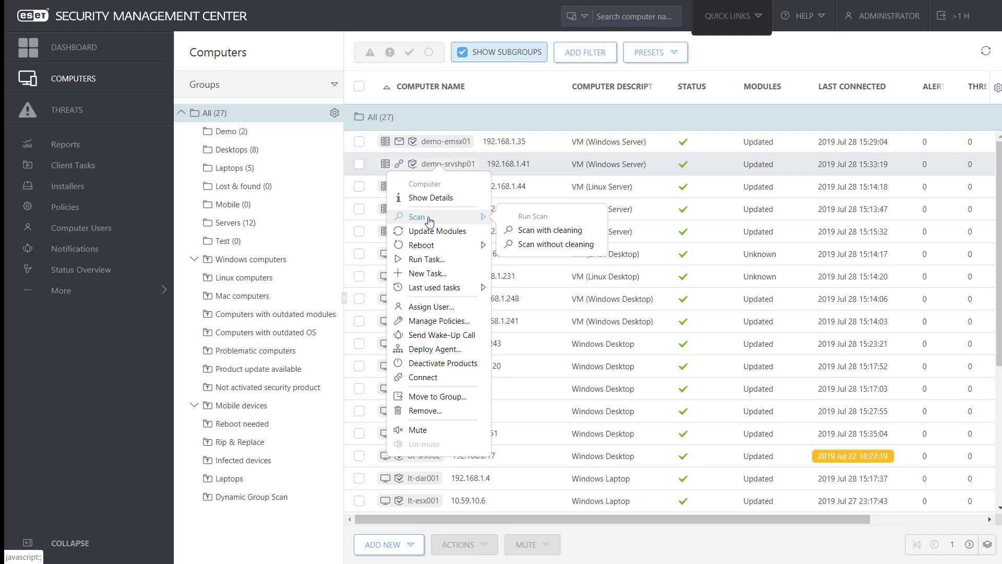
{"action": "mouse_move", "coordinate": [429, 249]}
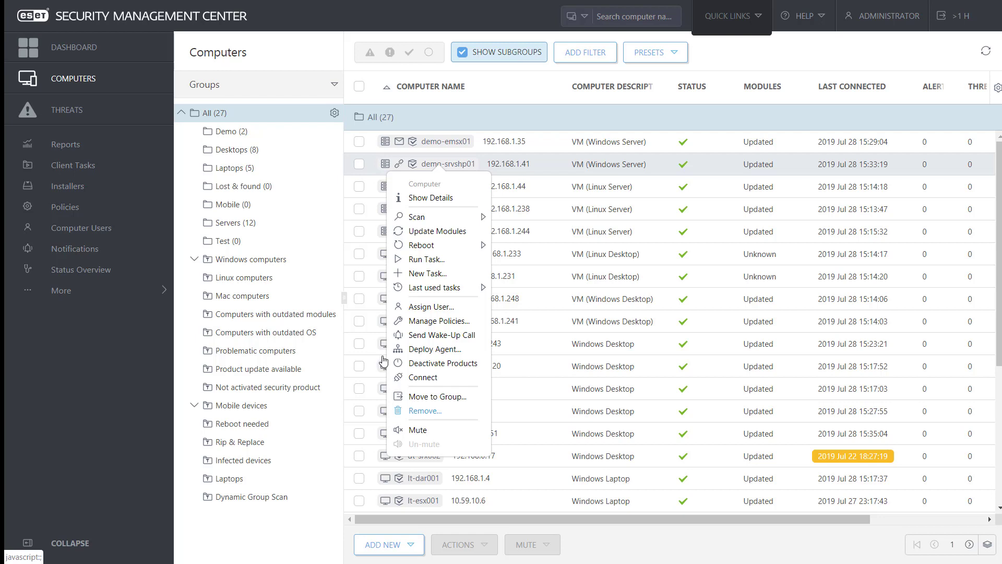
- Filter the threats list to resolved threats without the occurrence date limit, and review all of its columns
{"action": "left_click", "coordinate": [118, 112]}
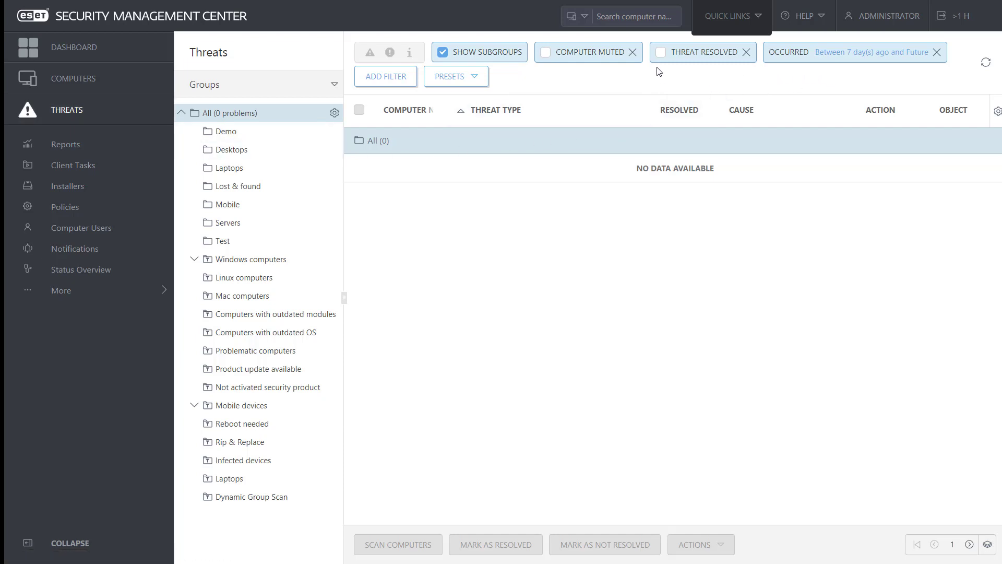
{"action": "left_click", "coordinate": [936, 53]}
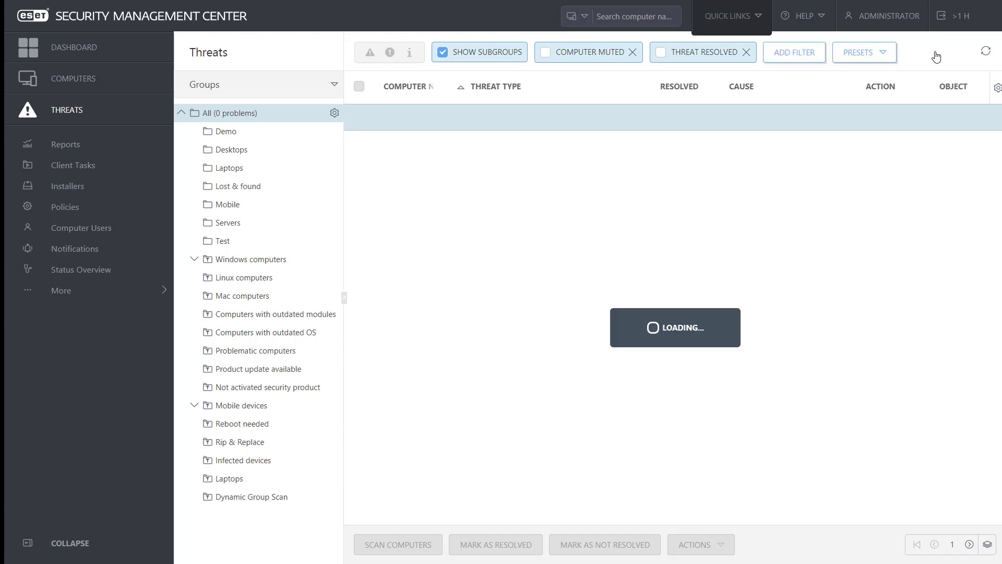
{"action": "left_click", "coordinate": [661, 52]}
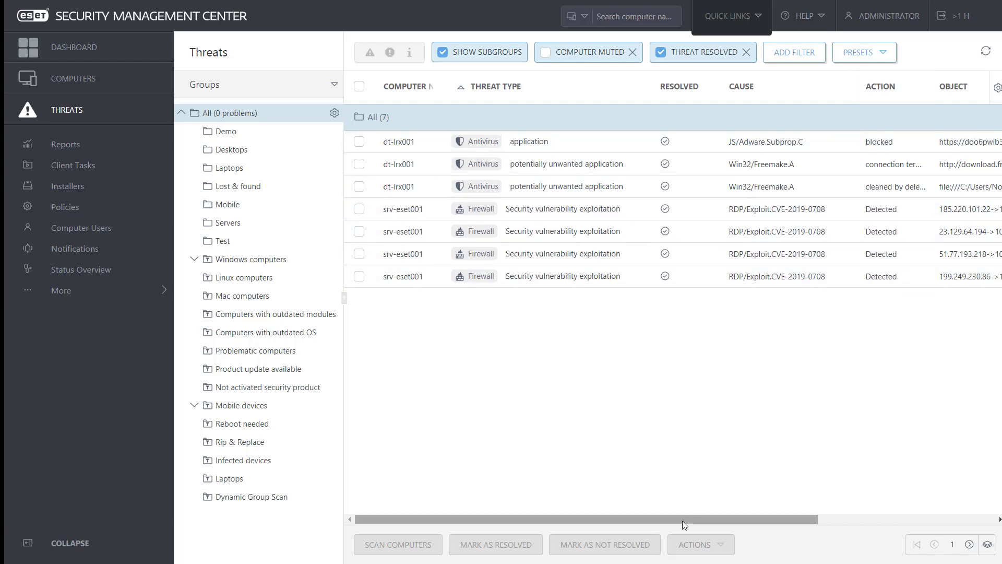
{"action": "left_click_drag", "start_coordinate": [682, 520], "coordinate": [856, 513]}
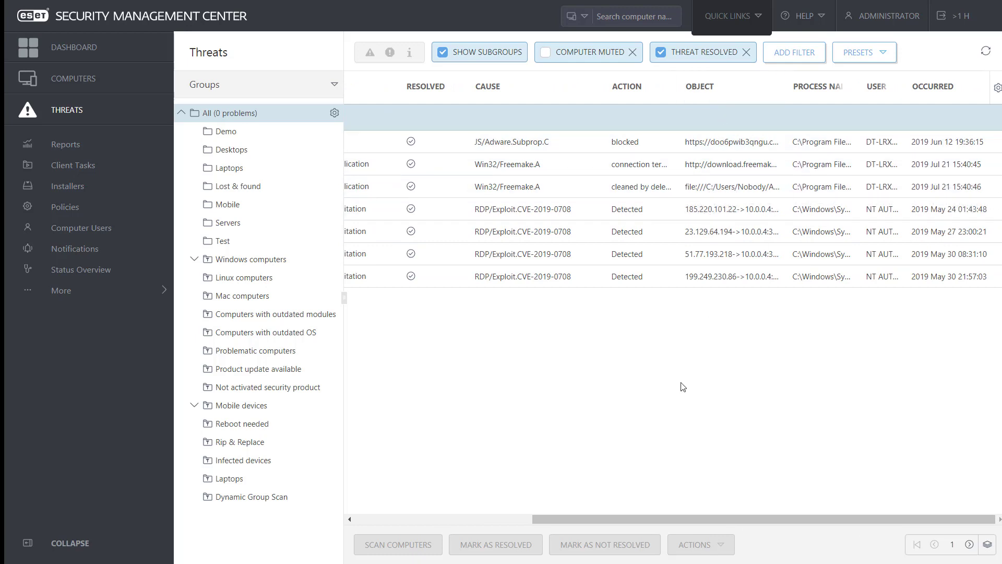
{"action": "left_click_drag", "start_coordinate": [605, 518], "coordinate": [402, 512]}
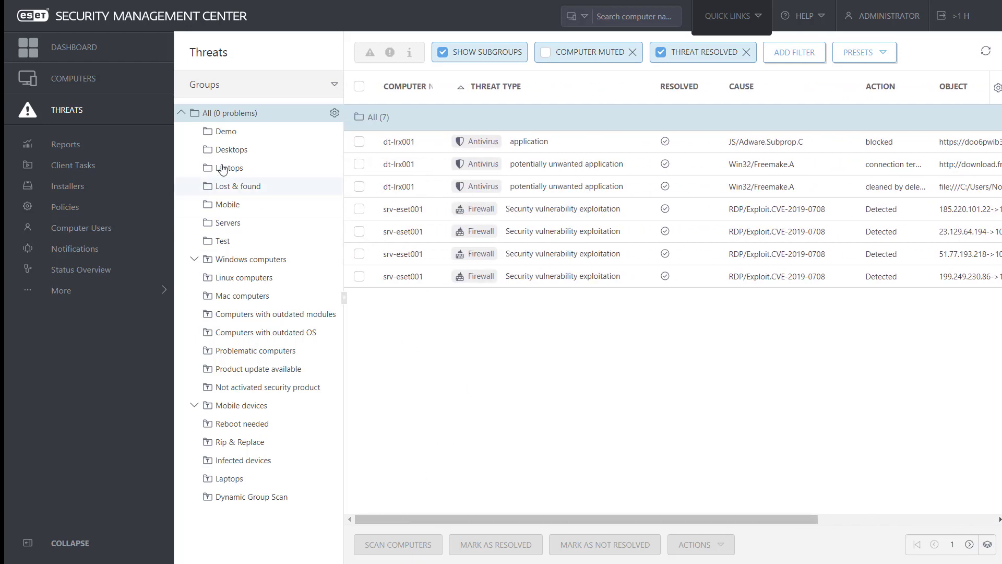
- Look through the available report templates in the Antivirus threats category
{"action": "left_click", "coordinate": [68, 144]}
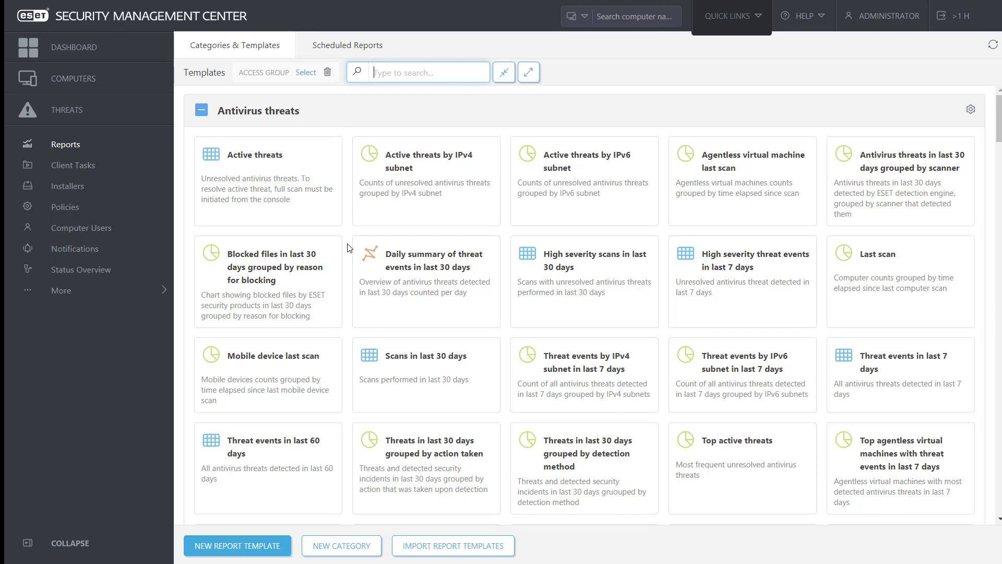
{"action": "scroll", "coordinate": [349, 248], "scroll_direction": "down", "scroll_amount": 3}
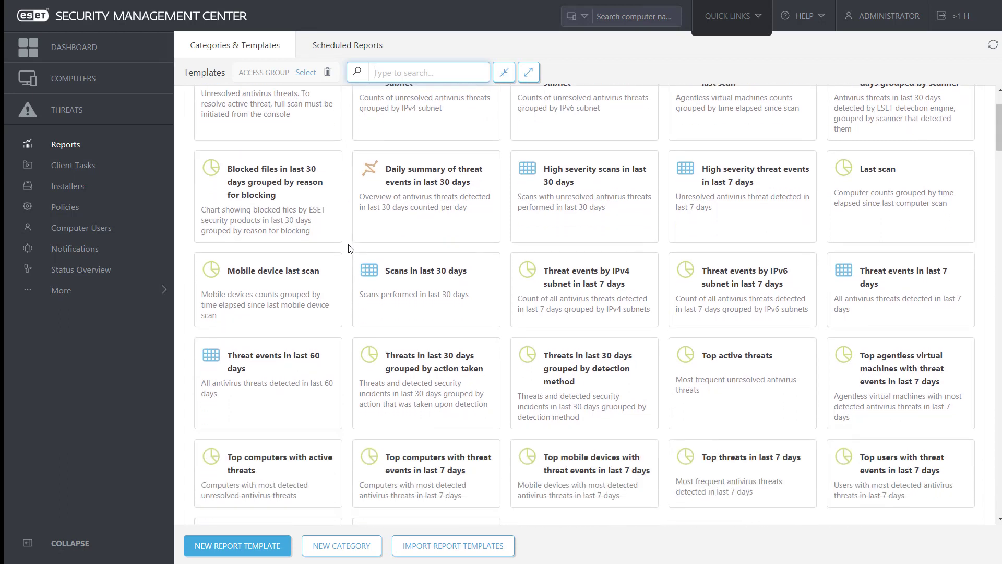
{"action": "scroll", "coordinate": [349, 248], "scroll_direction": "up", "scroll_amount": 3}
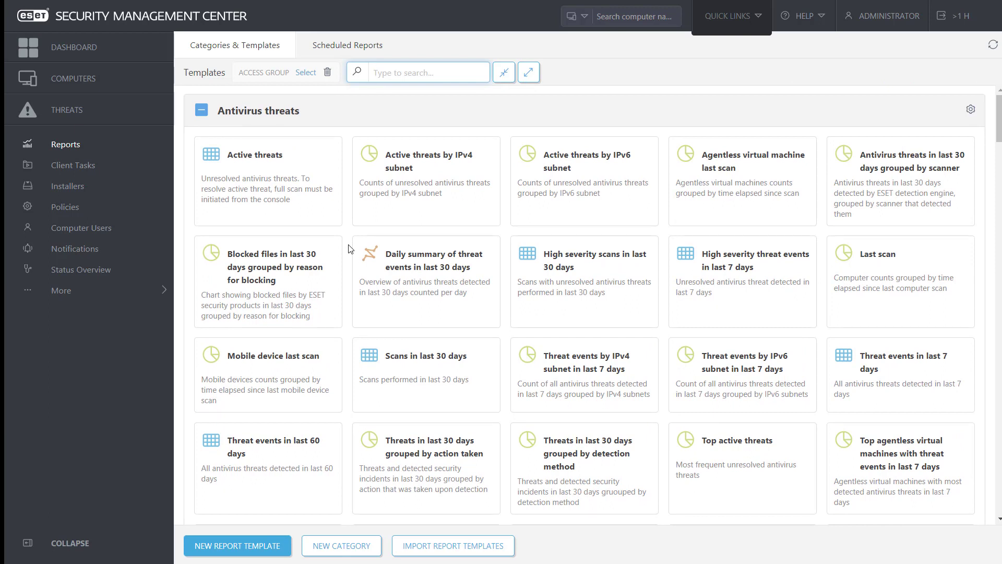
- View the list of client tasks and the task types available under ESET Security Product
{"action": "left_click", "coordinate": [77, 167]}
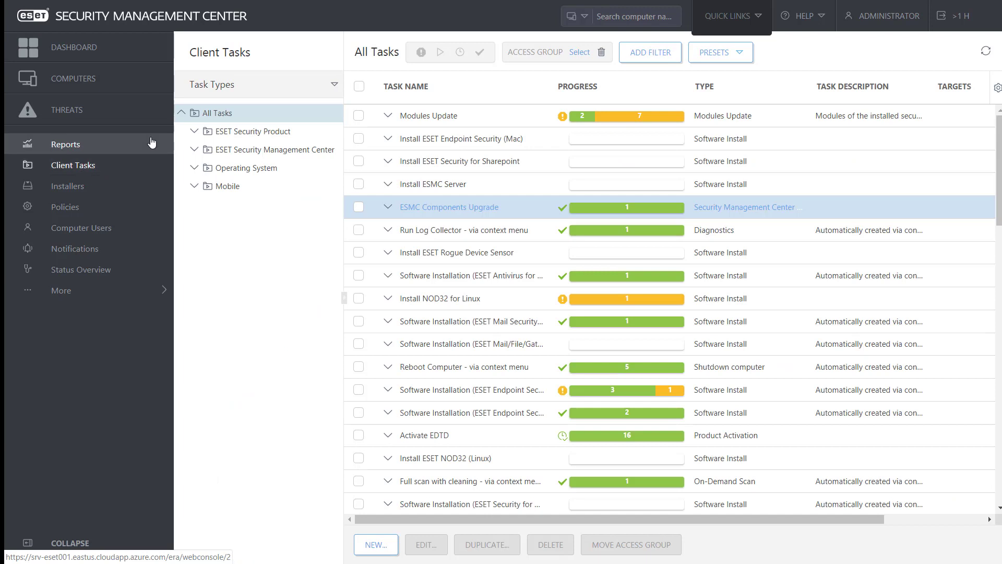
{"action": "left_click", "coordinate": [193, 133]}
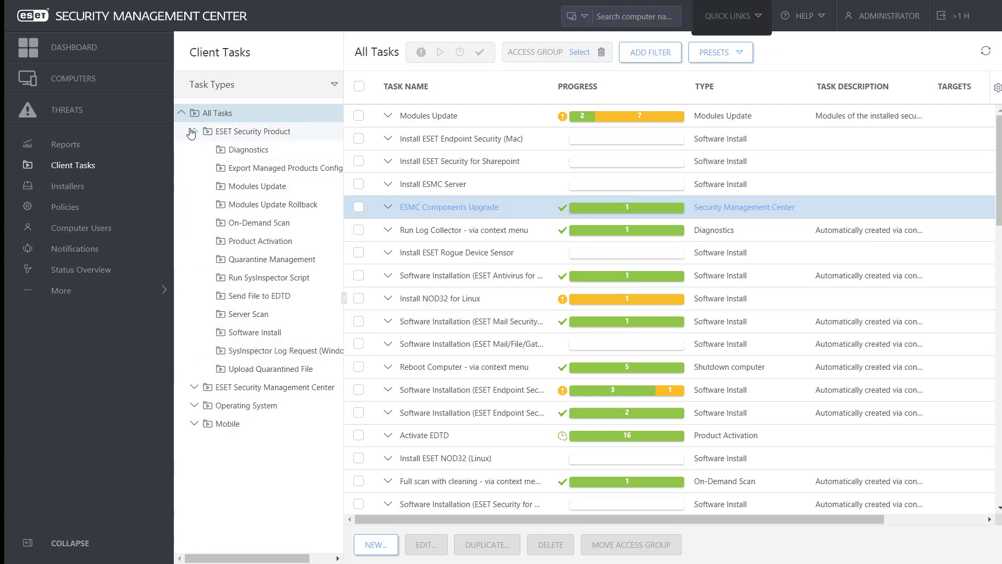
{"action": "left_click", "coordinate": [193, 131]}
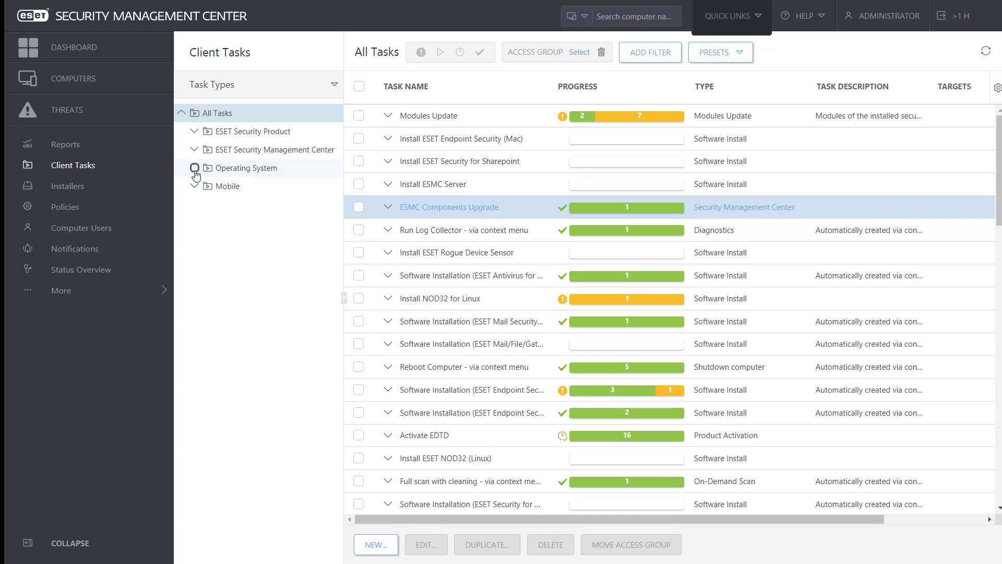
- Review the Operating System client tasks for Display Message, Operating System Update and Run Command
{"action": "left_click", "coordinate": [194, 168]}
{"action": "left_click", "coordinate": [305, 190]}
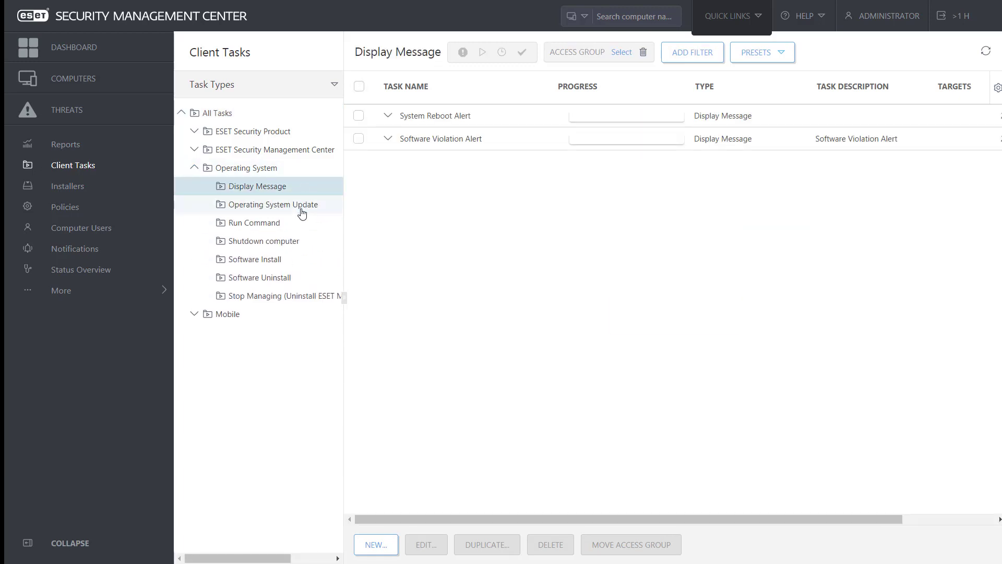
{"action": "left_click", "coordinate": [302, 212]}
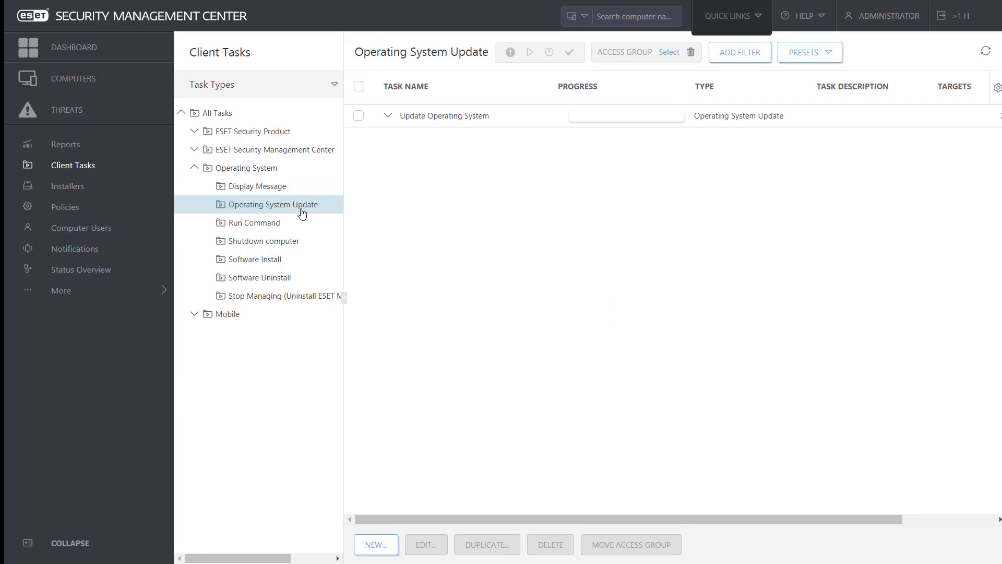
{"action": "left_click", "coordinate": [294, 225]}
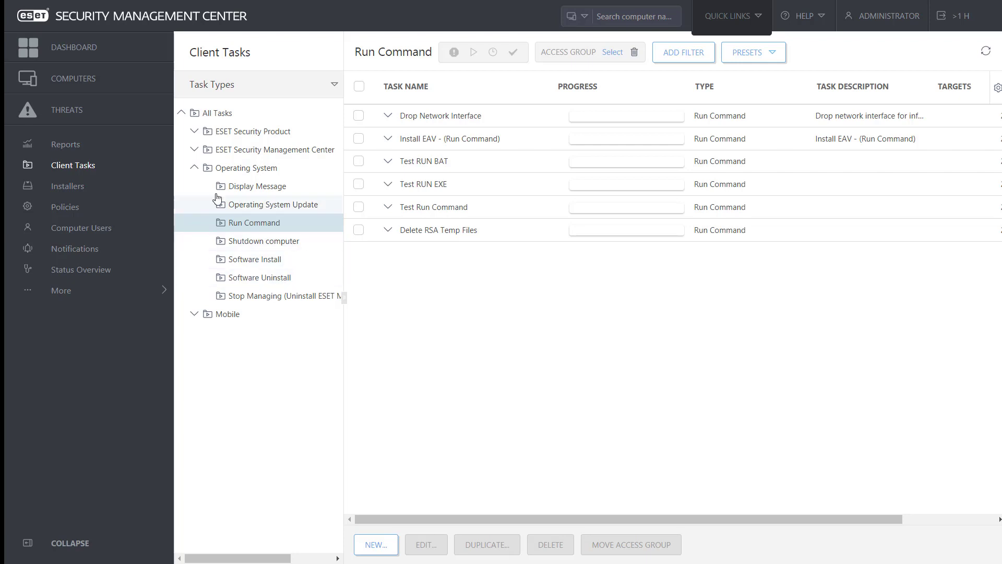
{"action": "left_click", "coordinate": [197, 167]}
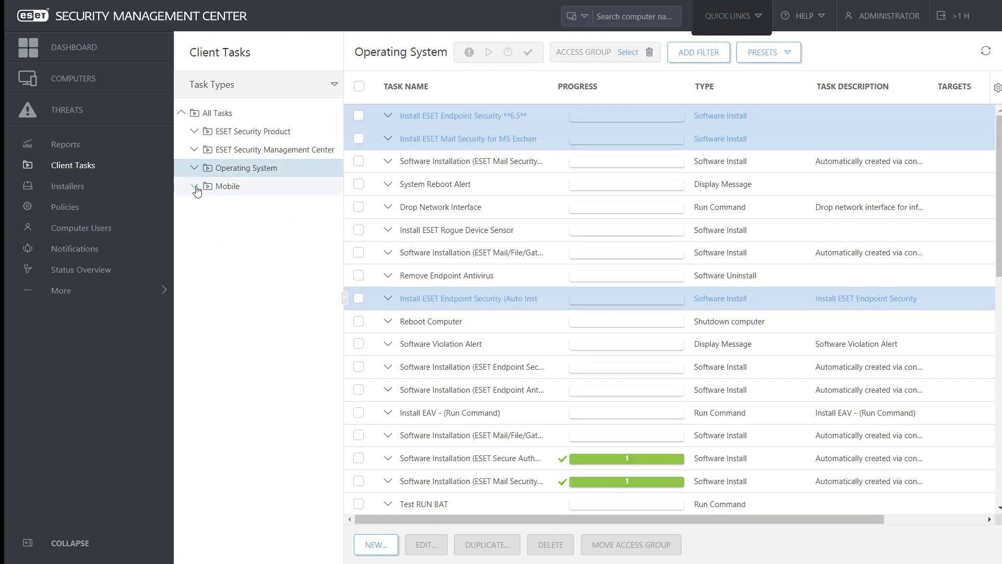
- Review the Mobile client tasks for Anti-Theft Actions, Display Message and Modules Update
{"action": "left_click", "coordinate": [196, 186]}
{"action": "left_click", "coordinate": [287, 206]}
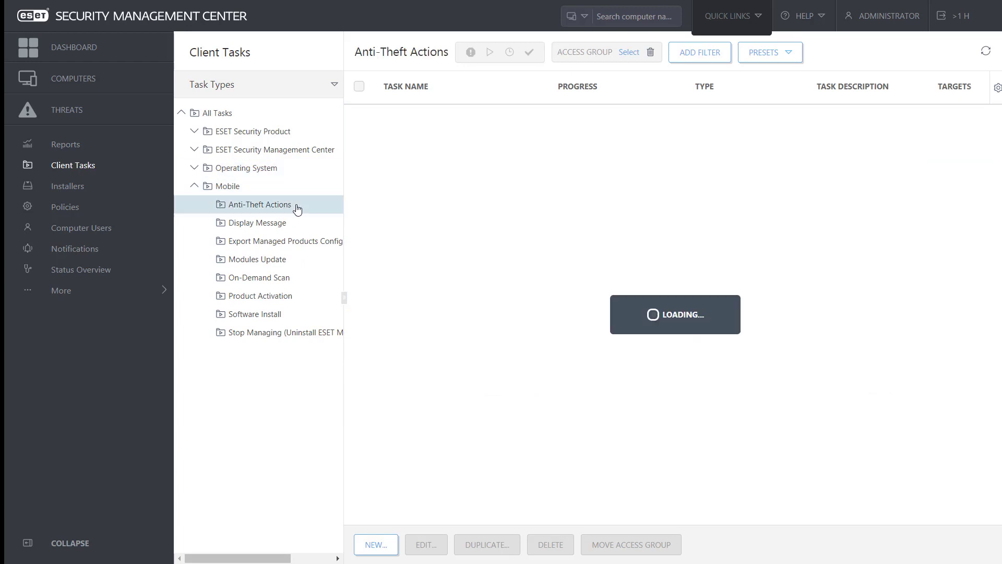
{"action": "left_click", "coordinate": [293, 227]}
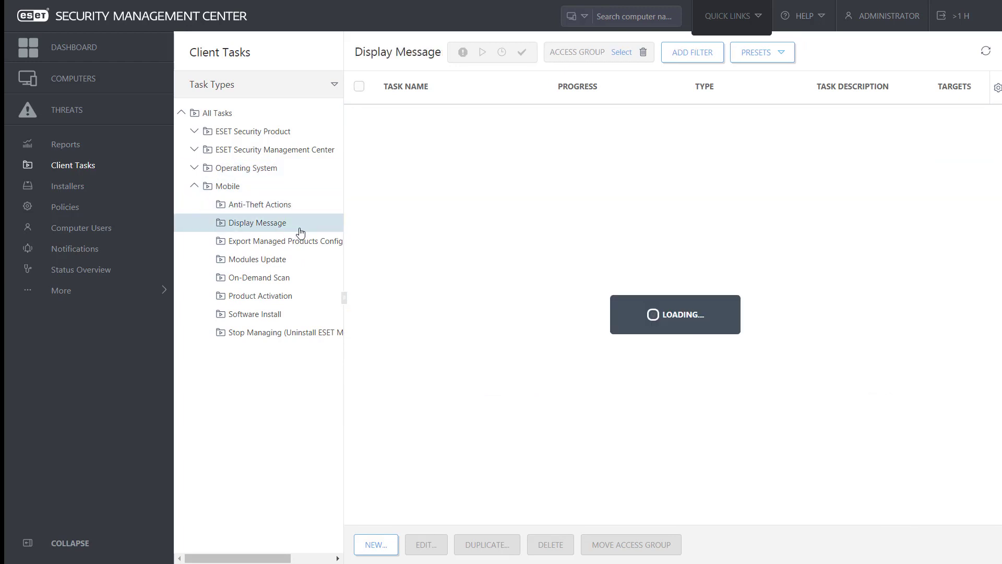
{"action": "left_click", "coordinate": [295, 260]}
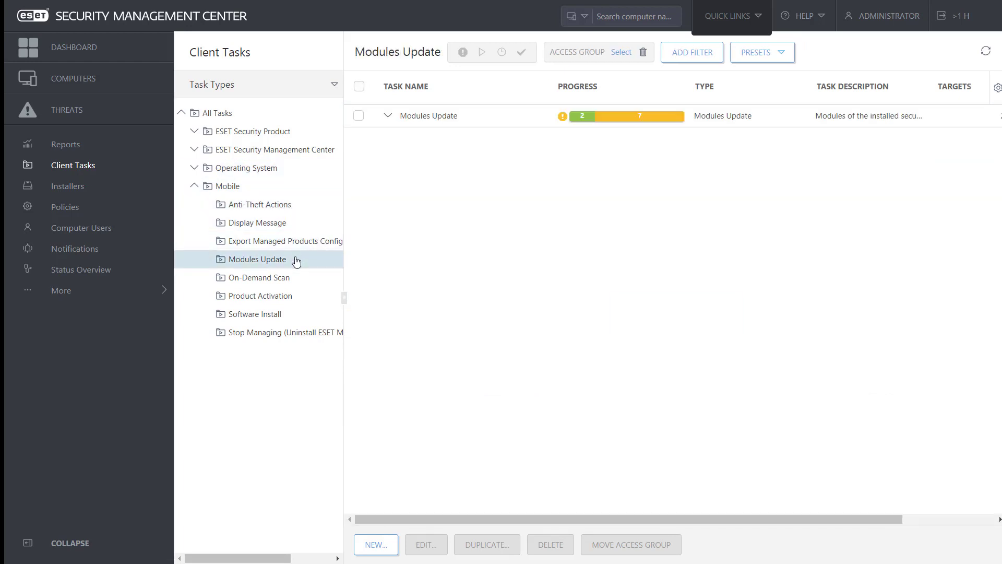
- Check which operating systems the installer Agent Live Installer - TEST can be downloaded for
{"action": "left_click", "coordinate": [103, 192]}
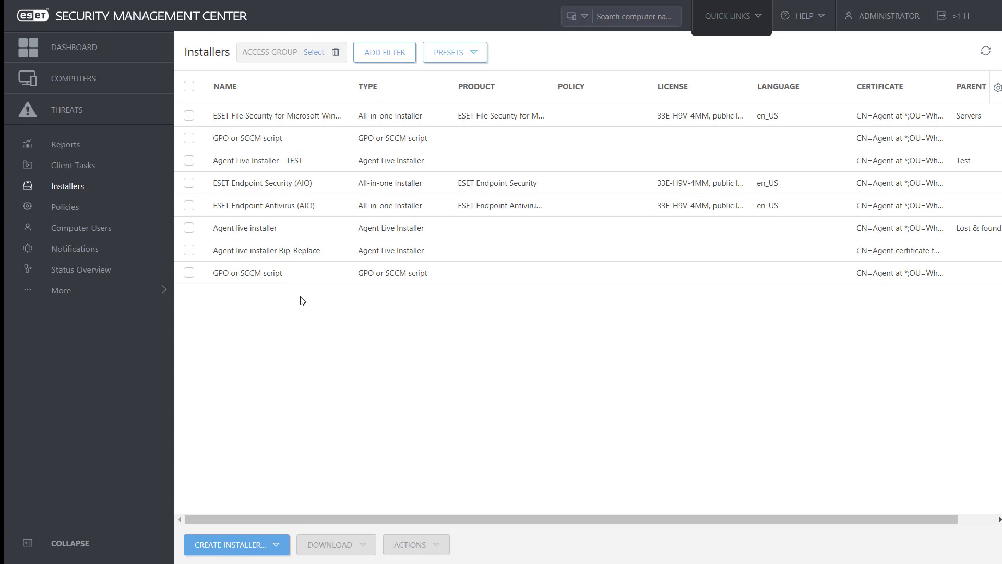
{"action": "left_click", "coordinate": [189, 161]}
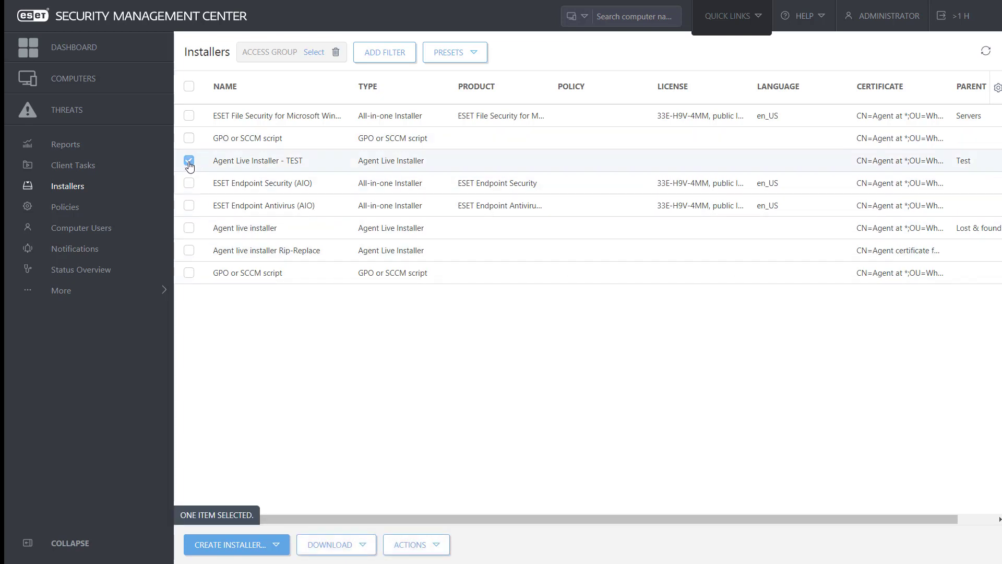
{"action": "left_click", "coordinate": [362, 557]}
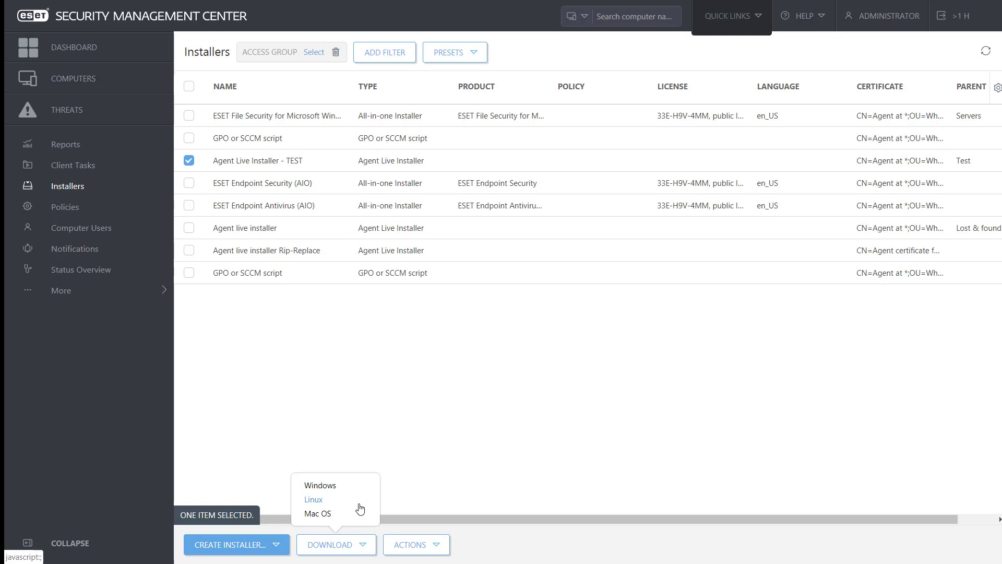
- Browse the custom policies under ESET Endpoint for Windows and check which groups Default Windows Policy is assigned to
{"action": "left_click", "coordinate": [78, 214]}
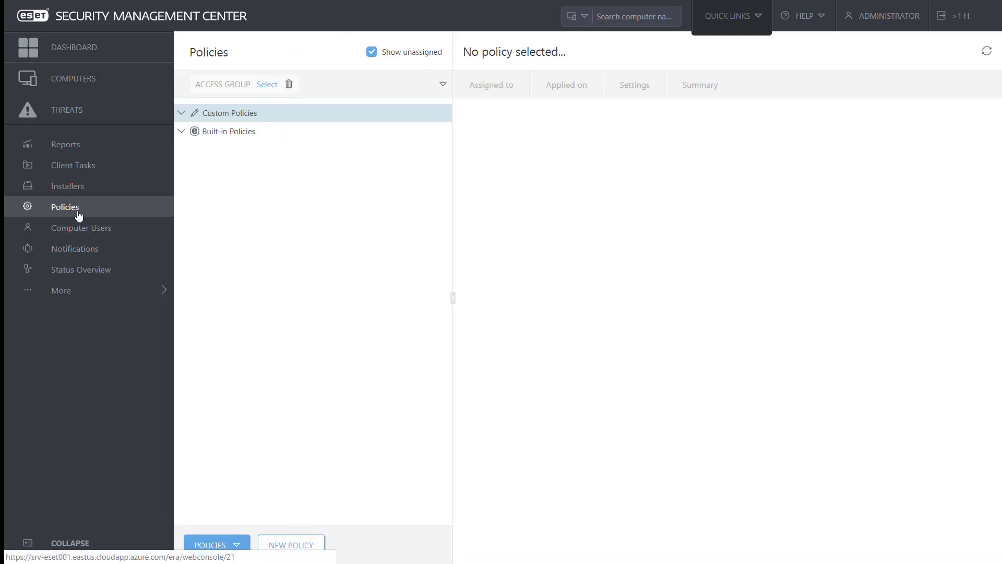
{"action": "left_click", "coordinate": [182, 113]}
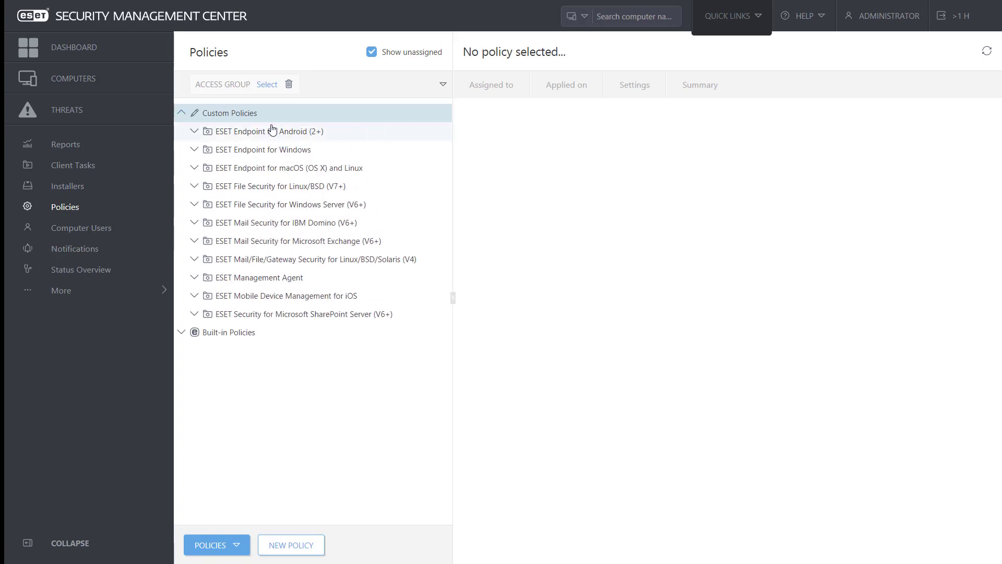
{"action": "left_click", "coordinate": [194, 134]}
{"action": "left_click", "coordinate": [195, 134]}
{"action": "left_click", "coordinate": [194, 151]}
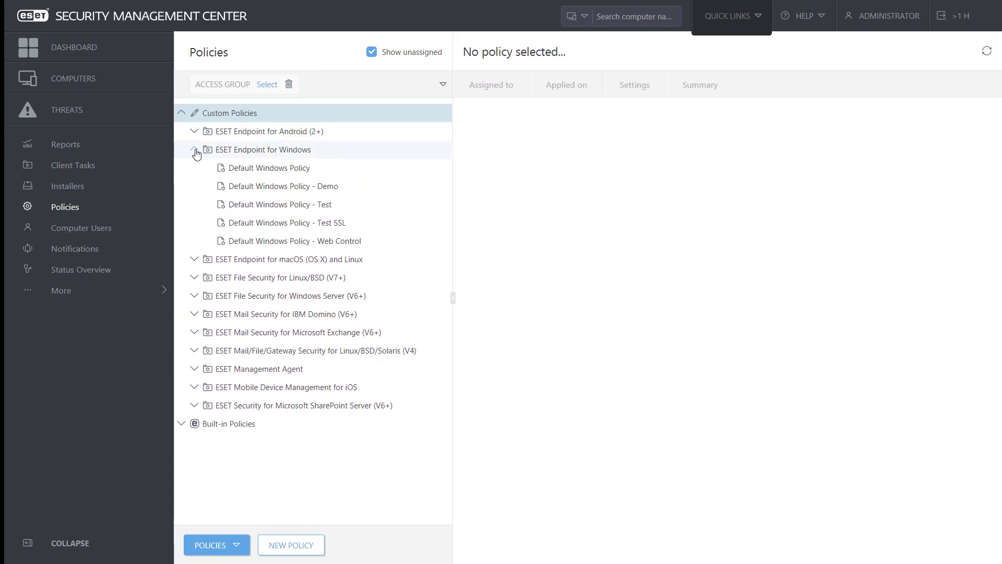
{"action": "left_click", "coordinate": [335, 173]}
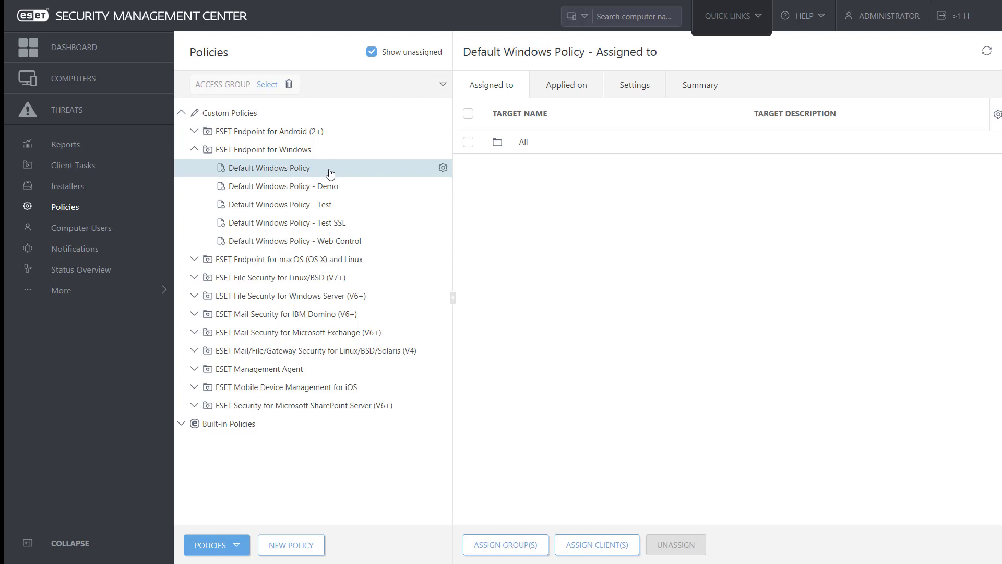
- Open Default Windows Policy - Demo for editing and review its Detection Engine basic and real-time file system protection settings
{"action": "left_click", "coordinate": [339, 189]}
{"action": "left_click", "coordinate": [443, 187]}
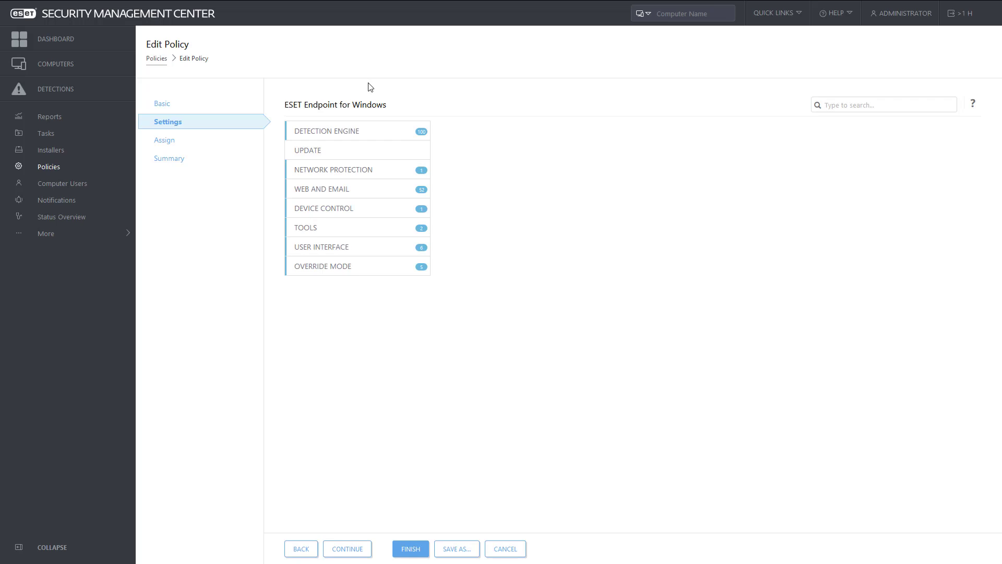
{"action": "left_click", "coordinate": [341, 133]}
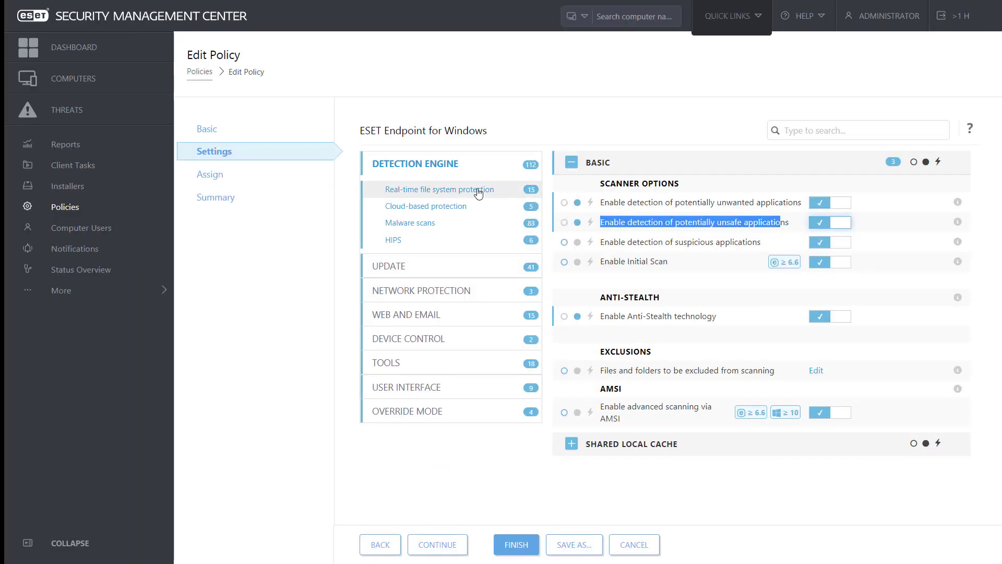
{"action": "left_click", "coordinate": [475, 194]}
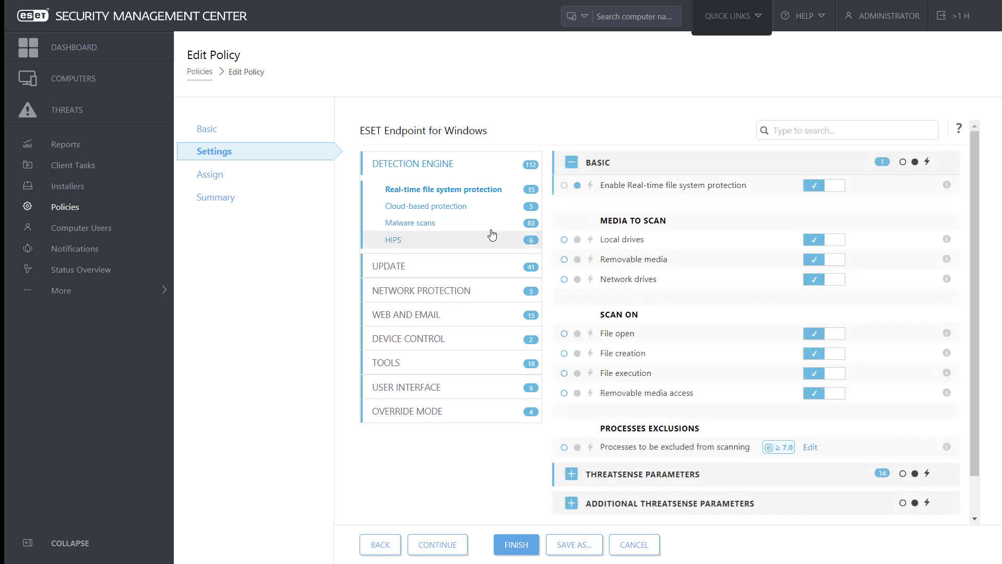
- Review the policy's cloud-based protection settings, including the options for submission of samples
{"action": "left_click", "coordinate": [442, 208]}
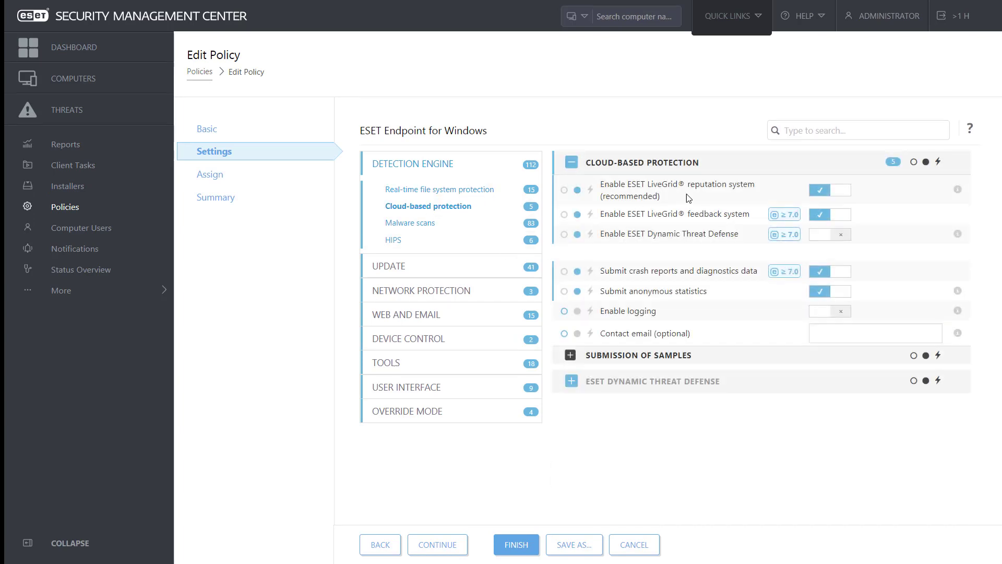
{"action": "left_click", "coordinate": [571, 355]}
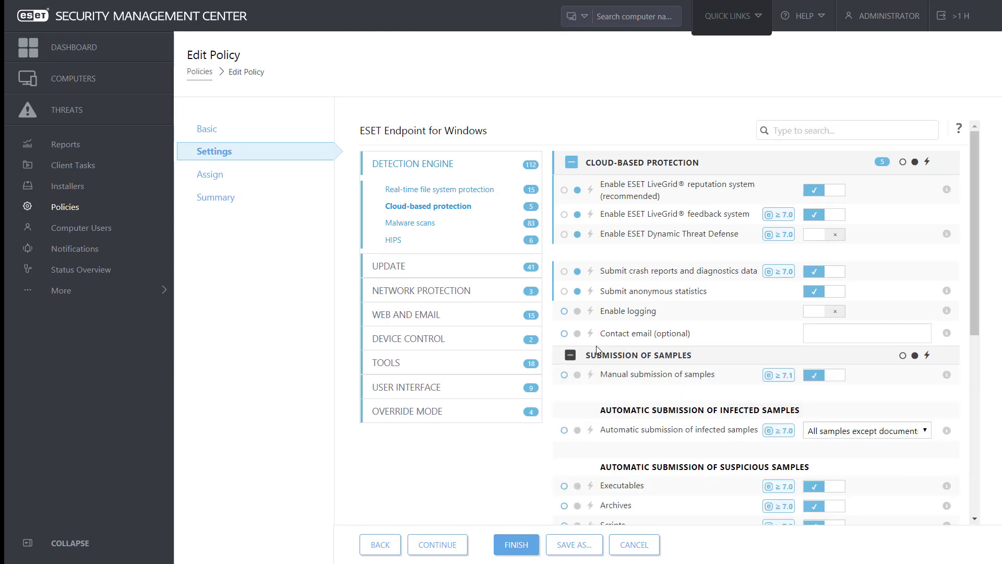
{"action": "scroll", "coordinate": [599, 348], "scroll_direction": "down", "scroll_amount": 4}
{"action": "scroll", "coordinate": [599, 349], "scroll_direction": "down", "scroll_amount": 2}
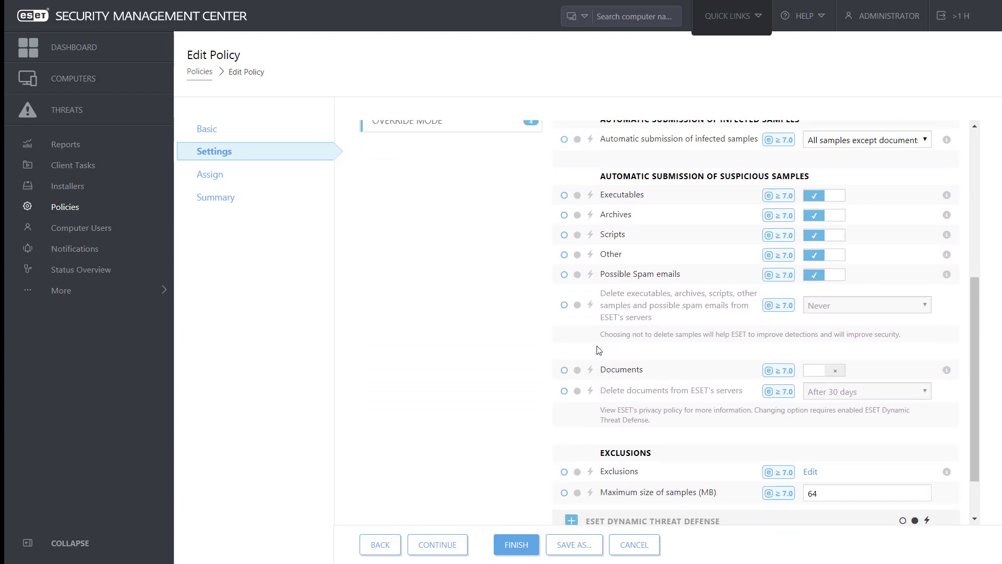
{"action": "scroll", "coordinate": [596, 346], "scroll_direction": "up", "scroll_amount": 6}
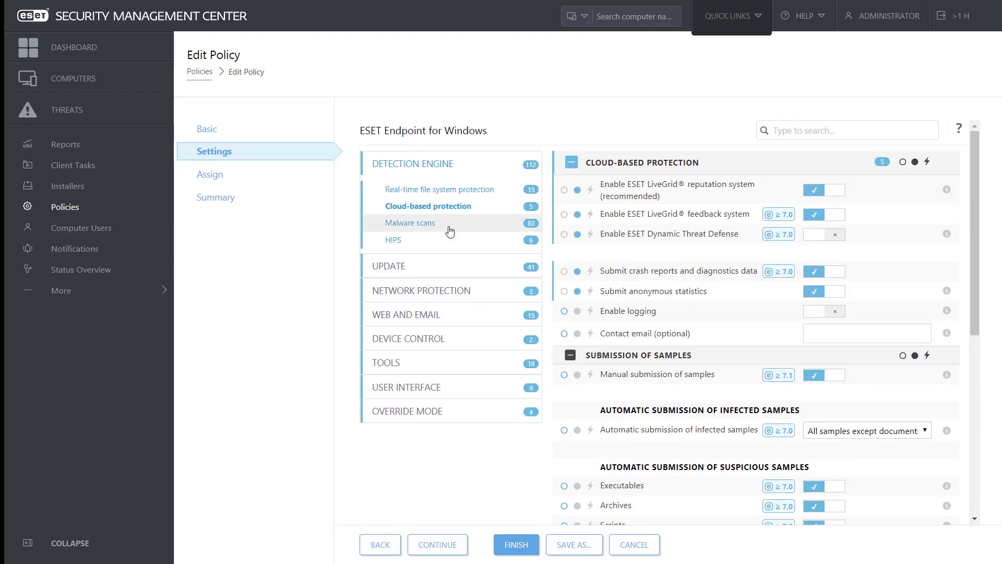
- Set the selected profile for on-demand malware scans to In-depth scan, trying Context menu scan first
{"action": "left_click", "coordinate": [417, 223]}
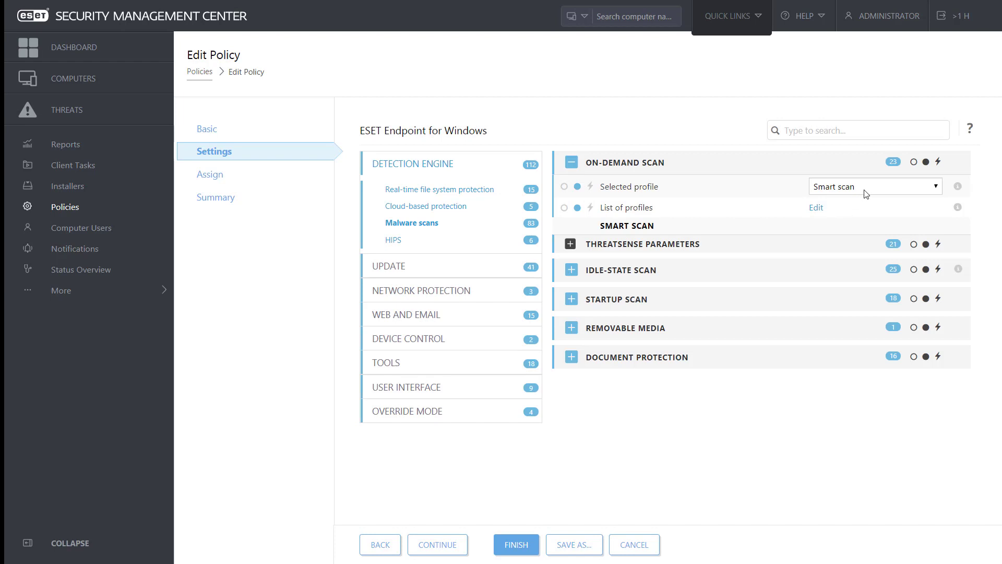
{"action": "left_click", "coordinate": [866, 193]}
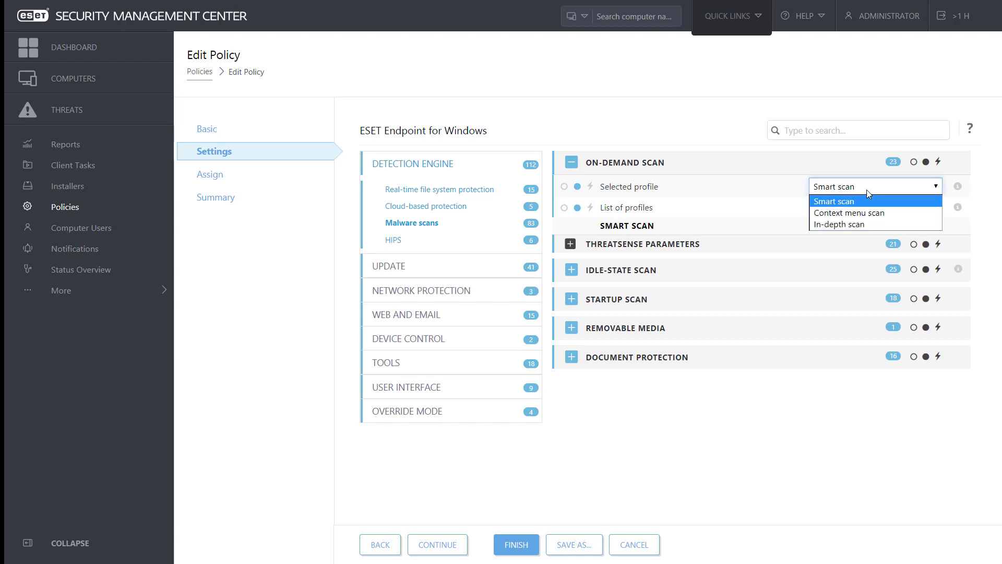
{"action": "left_click", "coordinate": [867, 214]}
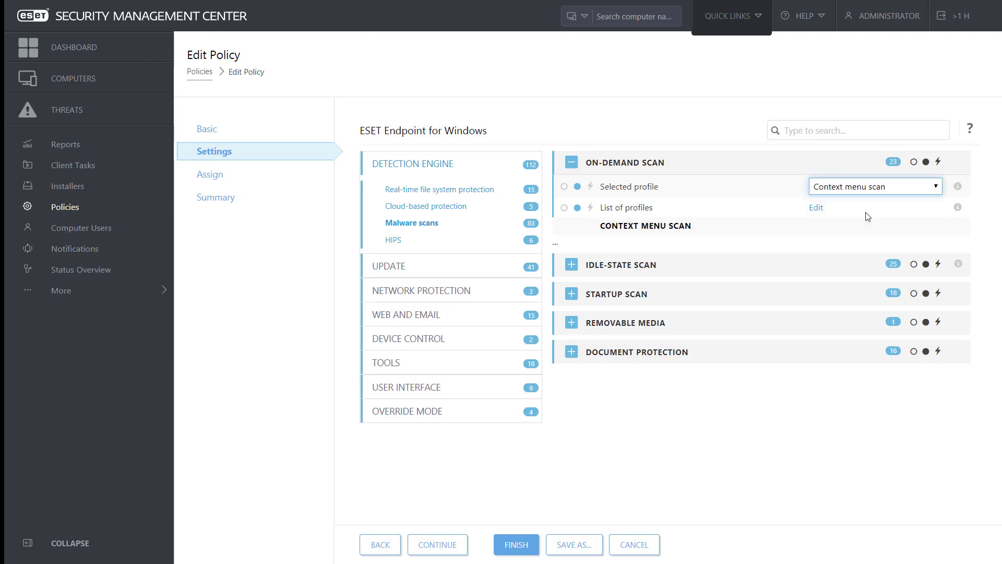
{"action": "left_click", "coordinate": [825, 191]}
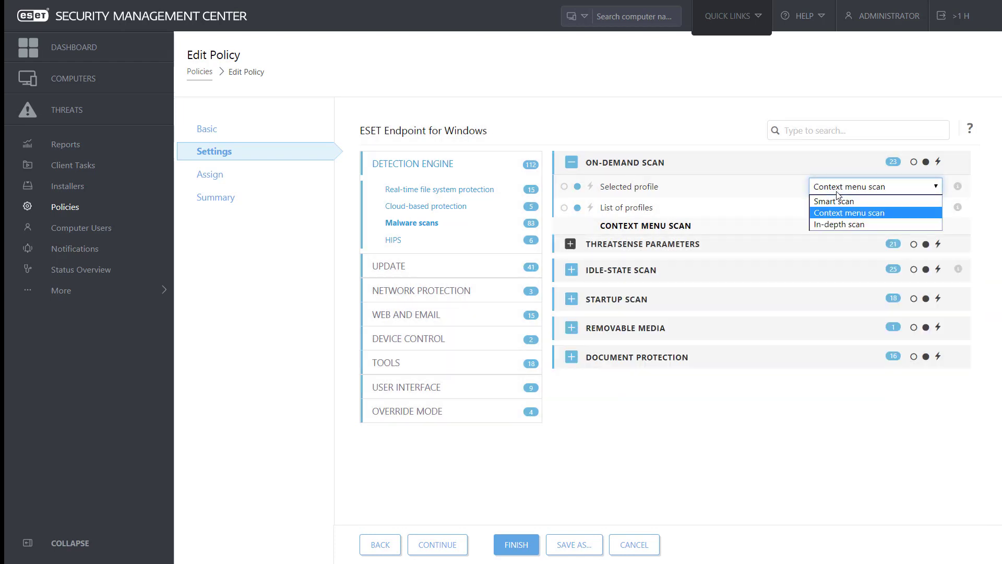
{"action": "left_click", "coordinate": [831, 223]}
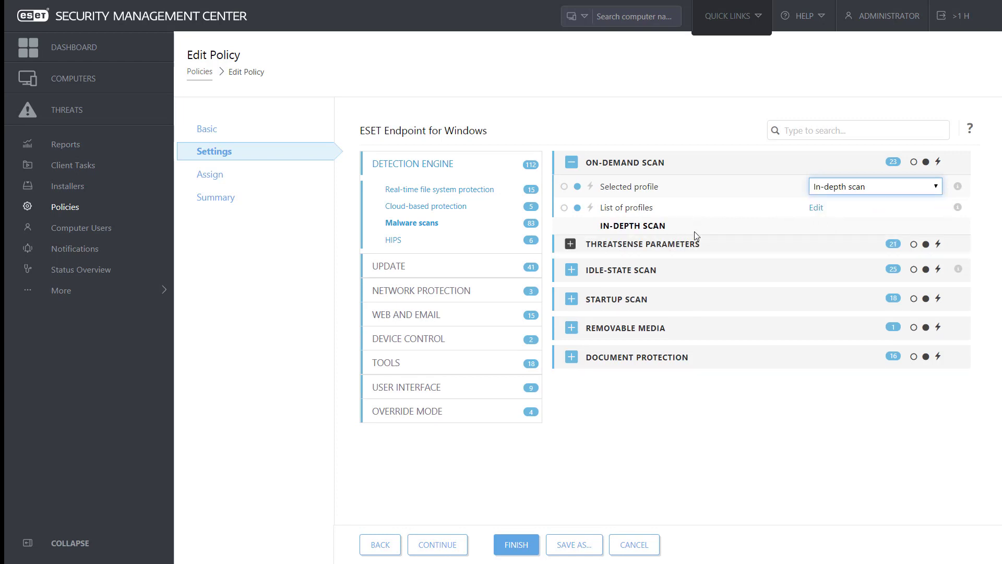
{"action": "mouse_move", "coordinate": [958, 189]}
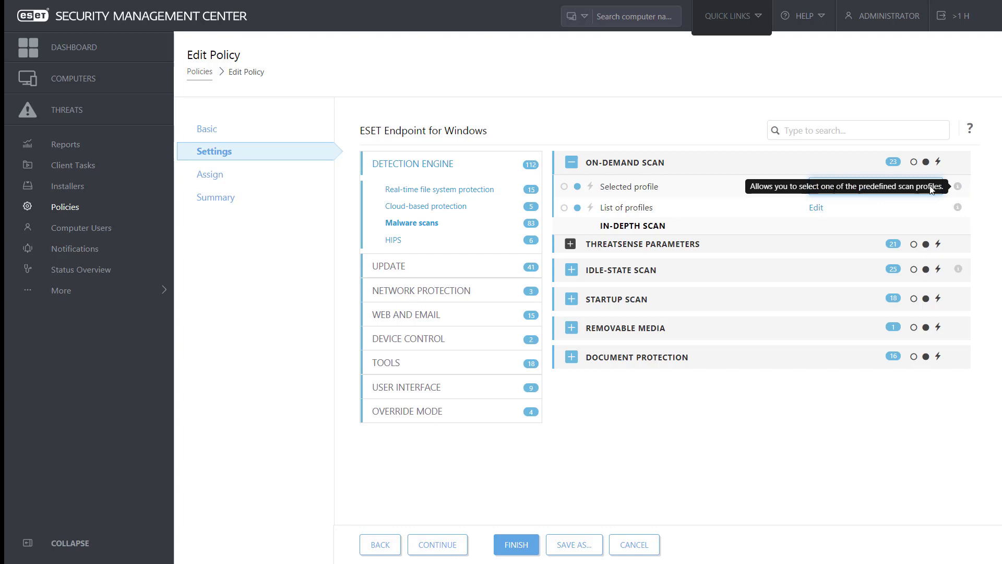
- Review the policy's HIPS, Update and Network attack protection settings, including Self-Defense and Botnet protection
{"action": "left_click", "coordinate": [412, 242]}
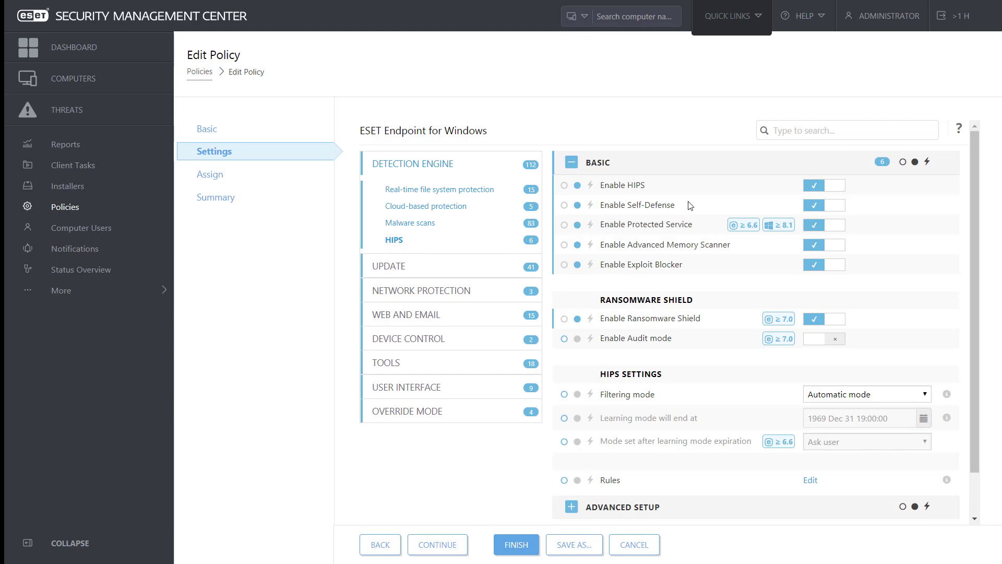
{"action": "left_click_drag", "start_coordinate": [676, 204], "coordinate": [627, 212]}
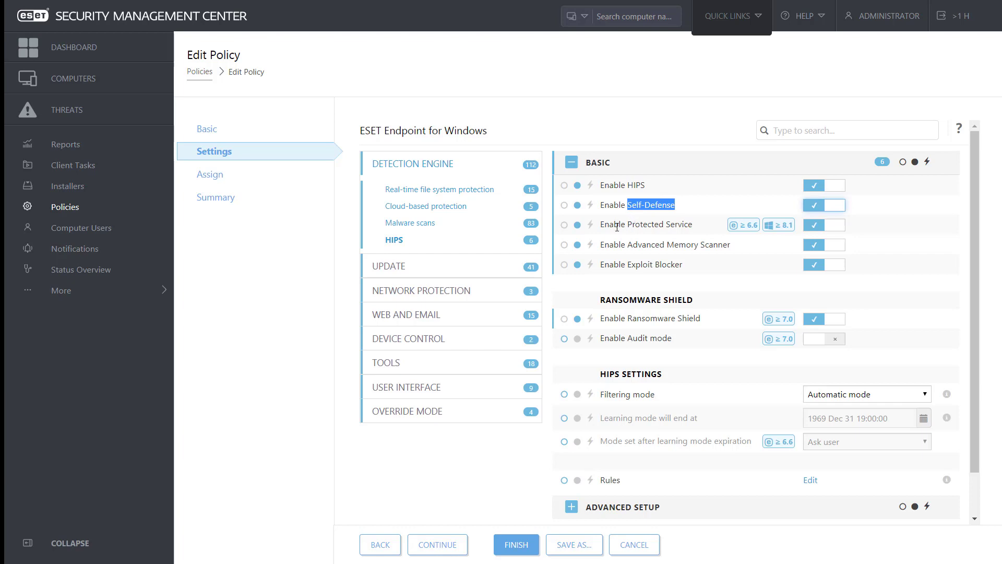
{"action": "left_click", "coordinate": [466, 270]}
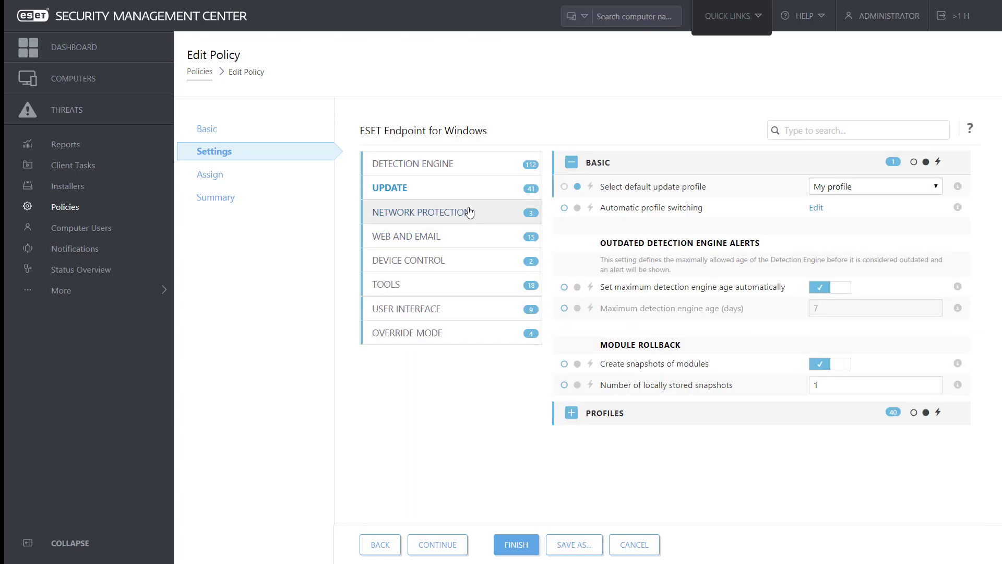
{"action": "left_click", "coordinate": [469, 212]}
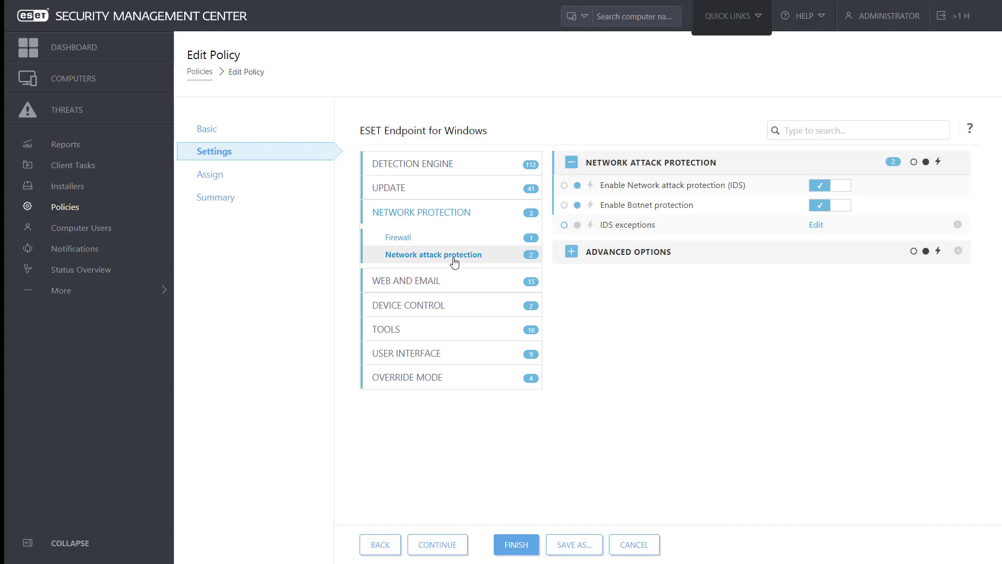
{"action": "double_click", "coordinate": [628, 206]}
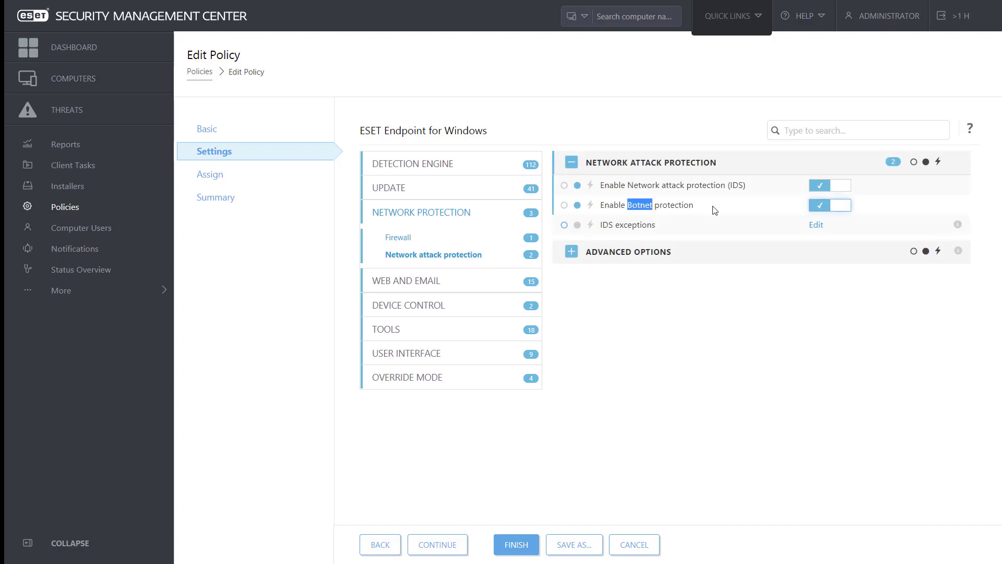
- Review the Web and Email settings for email client protection, web access protection and Anti-Phishing protection
{"action": "left_click", "coordinate": [449, 285]}
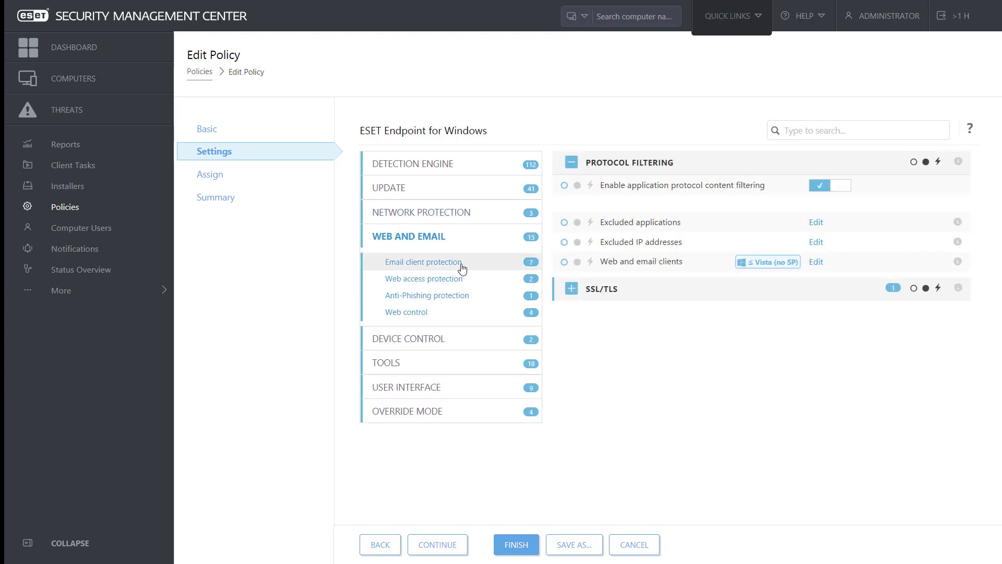
{"action": "left_click", "coordinate": [461, 268]}
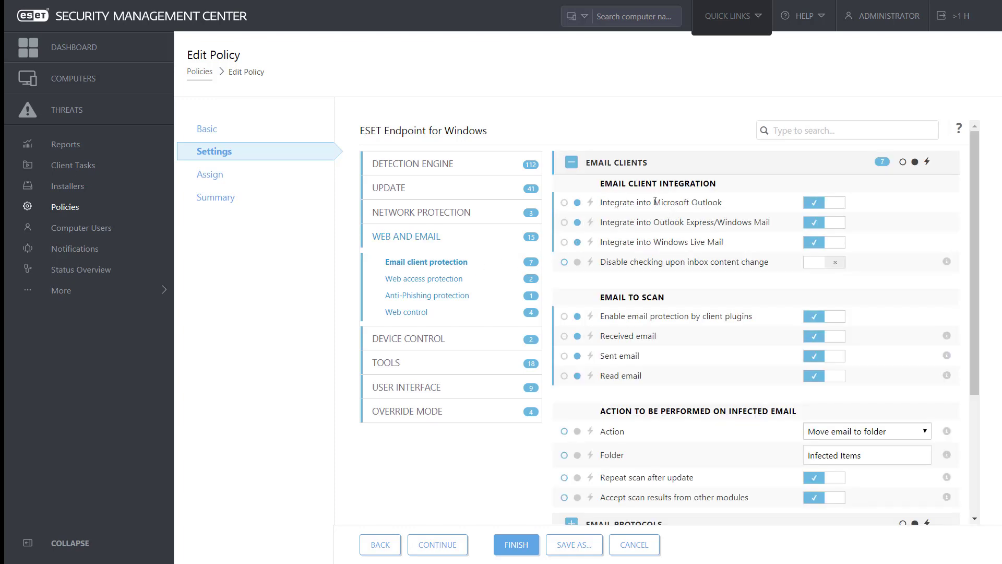
{"action": "left_click_drag", "start_coordinate": [655, 202], "coordinate": [737, 205]}
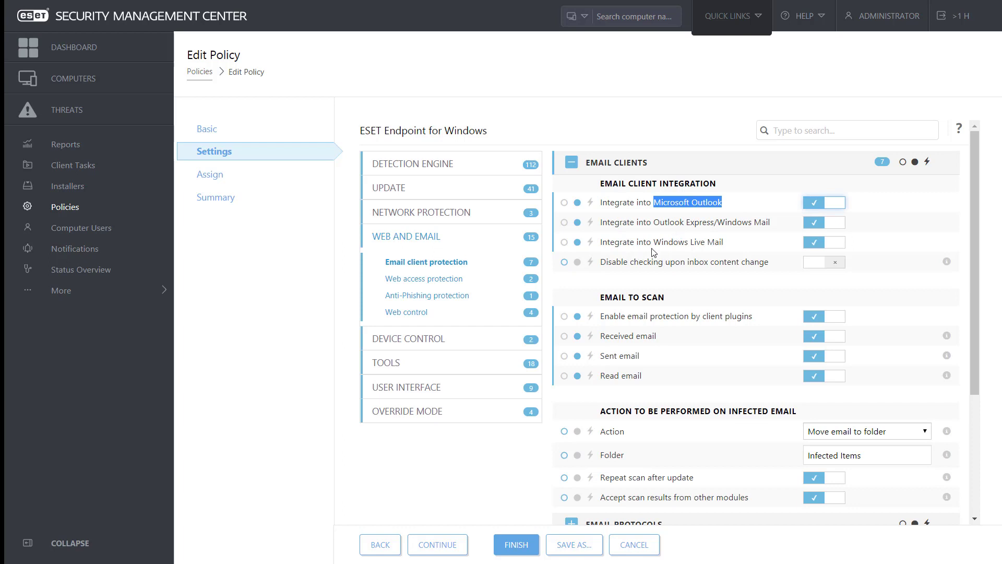
{"action": "left_click", "coordinate": [442, 282]}
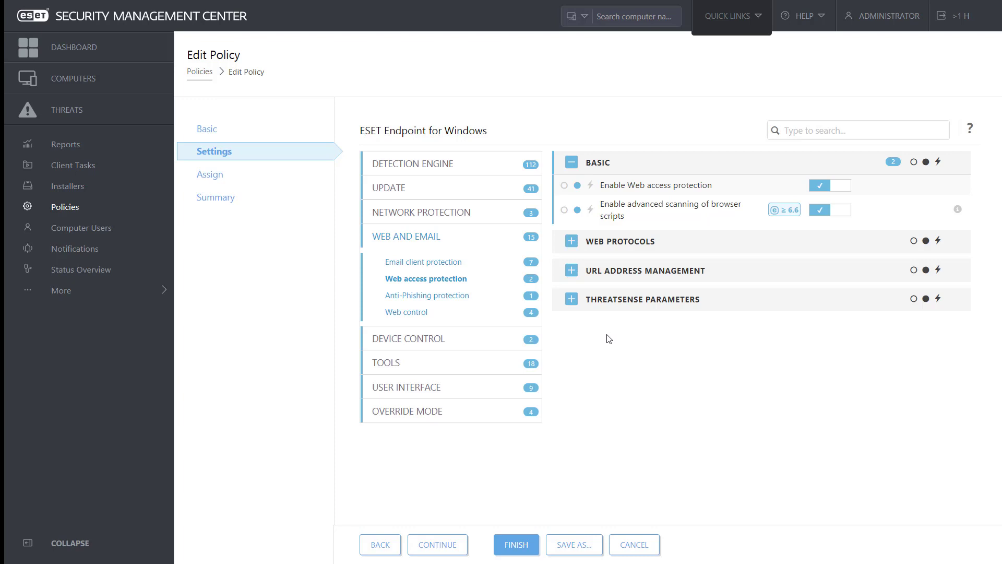
{"action": "left_click", "coordinate": [435, 301]}
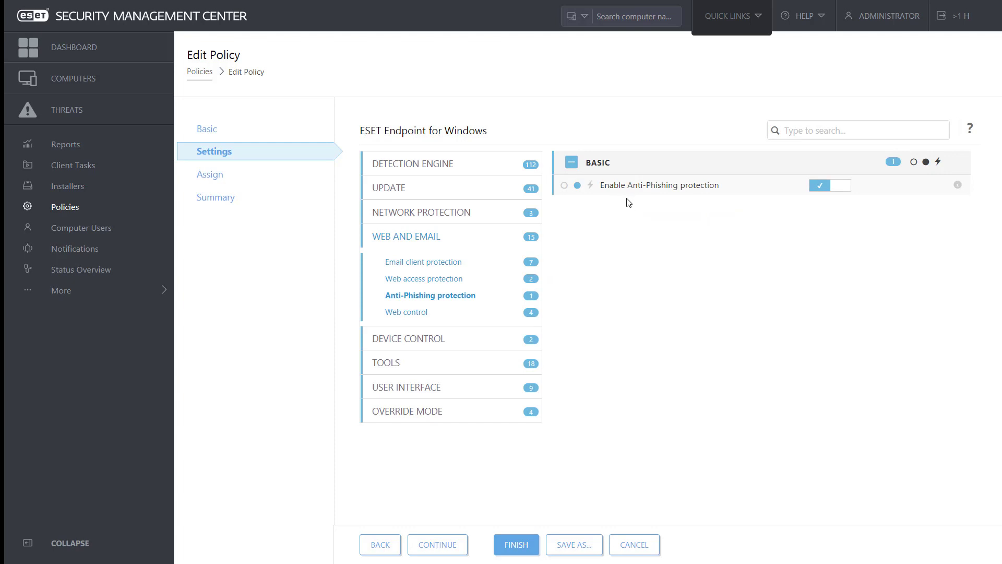
- Review the Web control settings and the website categories in category Group 1, closing the groups without saving
{"action": "left_click", "coordinate": [464, 318]}
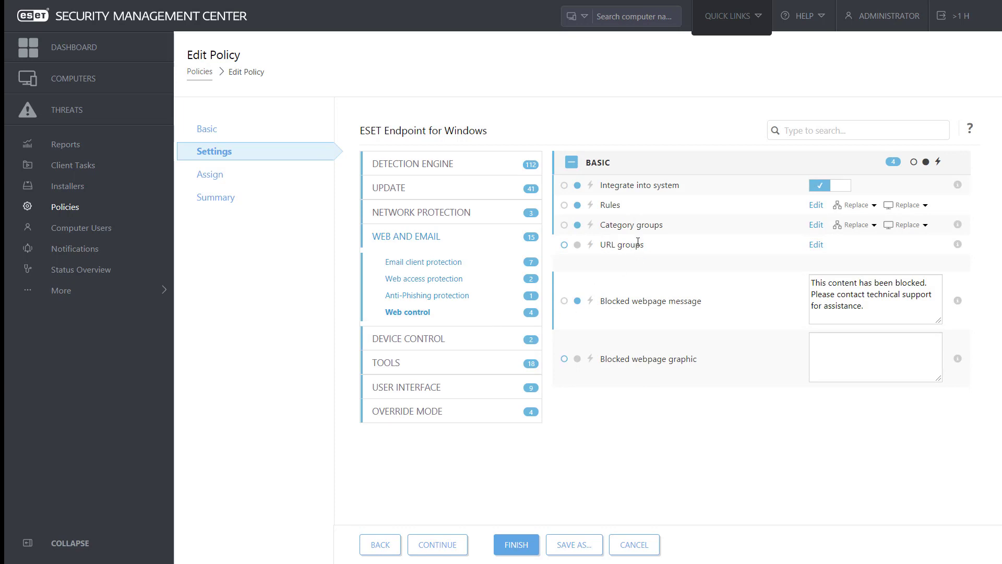
{"action": "left_click_drag", "start_coordinate": [623, 210], "coordinate": [603, 214]}
{"action": "left_click_drag", "start_coordinate": [668, 226], "coordinate": [602, 231]}
{"action": "left_click", "coordinate": [816, 225]}
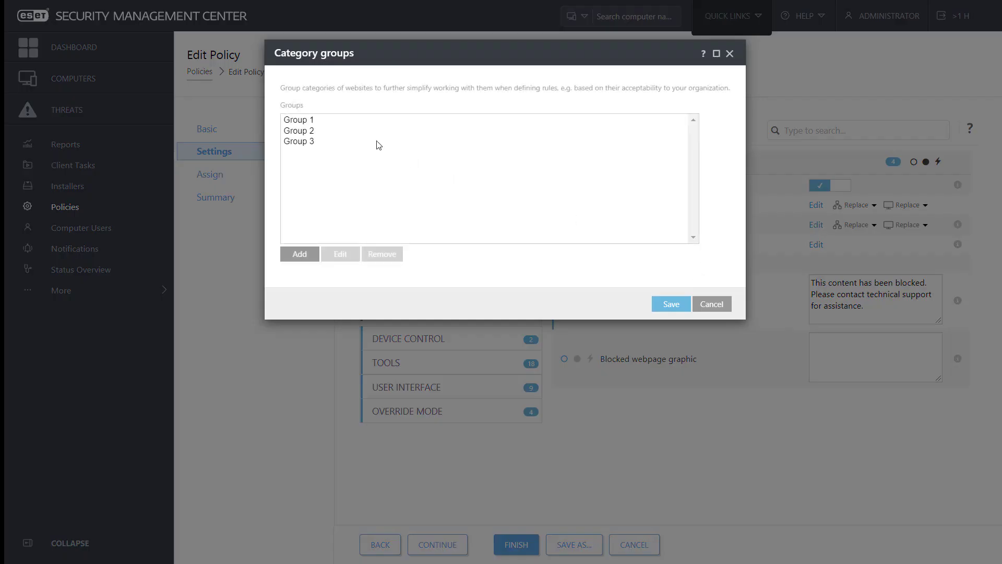
{"action": "left_click", "coordinate": [302, 121]}
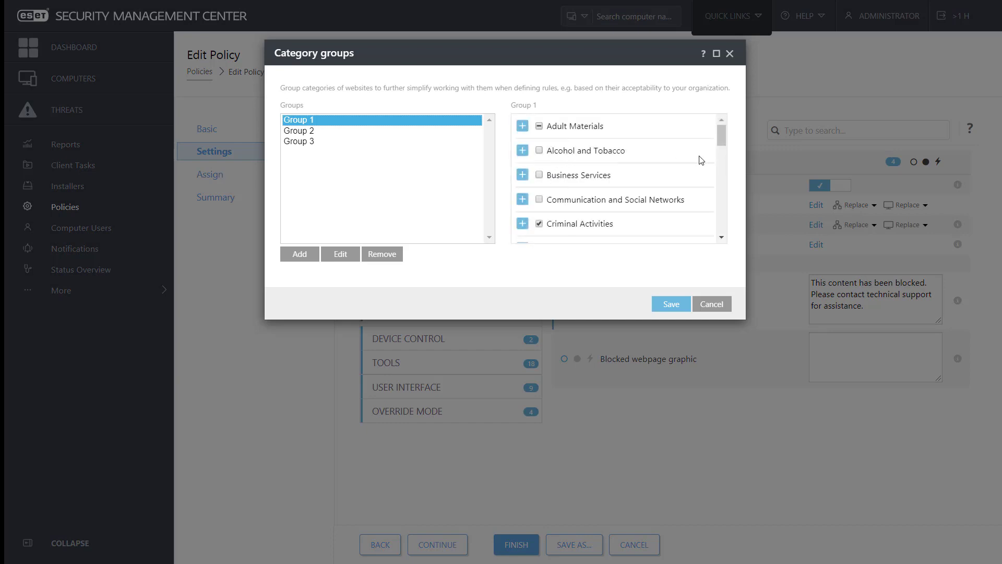
{"action": "left_click_drag", "start_coordinate": [721, 137], "coordinate": [722, 160]}
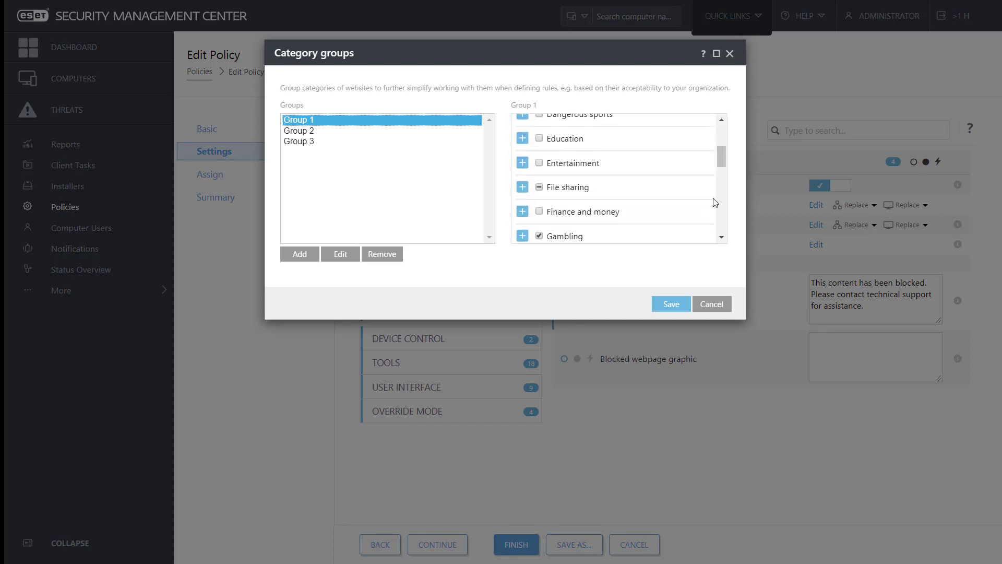
{"action": "left_click", "coordinate": [711, 304]}
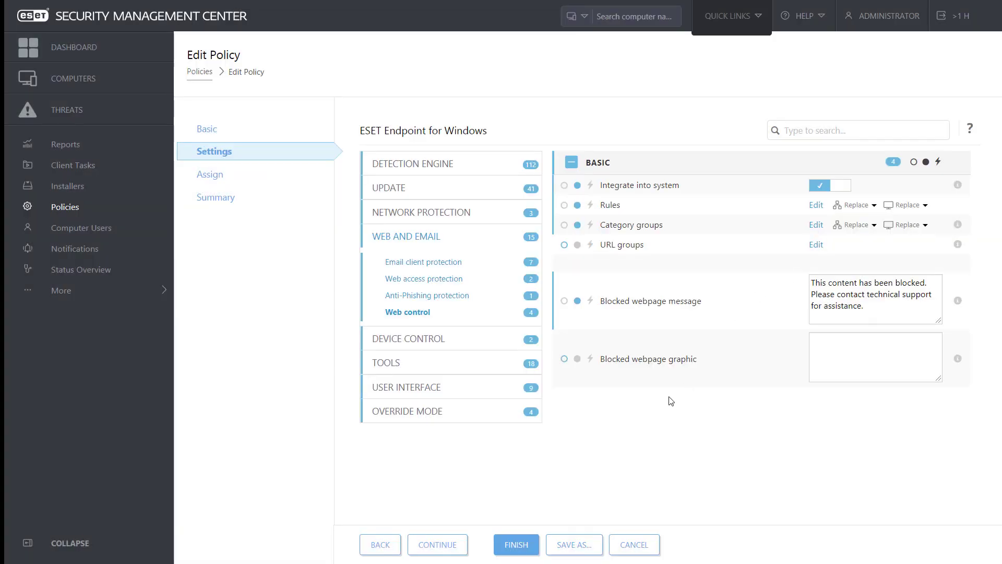
- Review the Device control rules Allow USB Key and Block All, closing the rule list without saving
{"action": "left_click", "coordinate": [429, 339]}
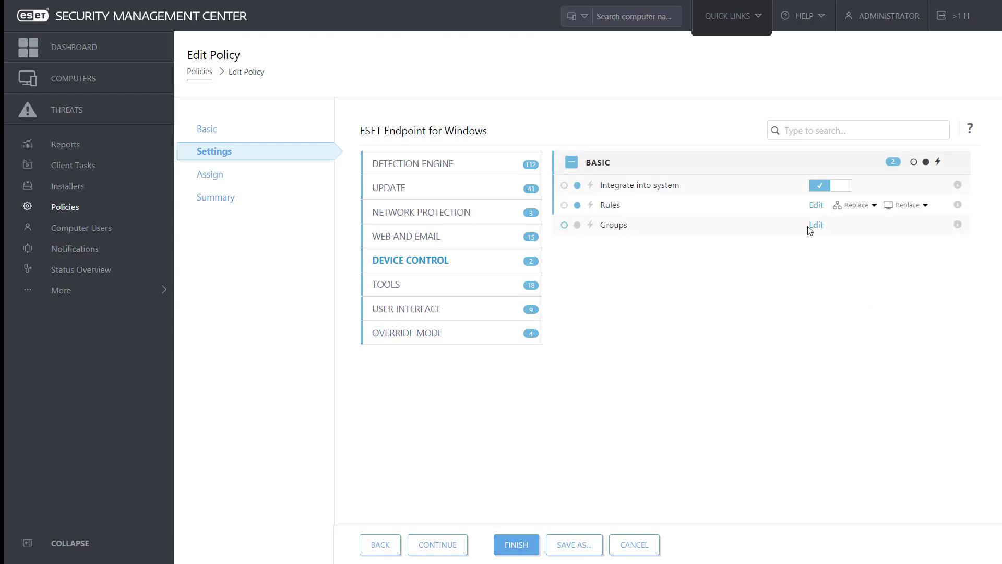
{"action": "left_click", "coordinate": [814, 205]}
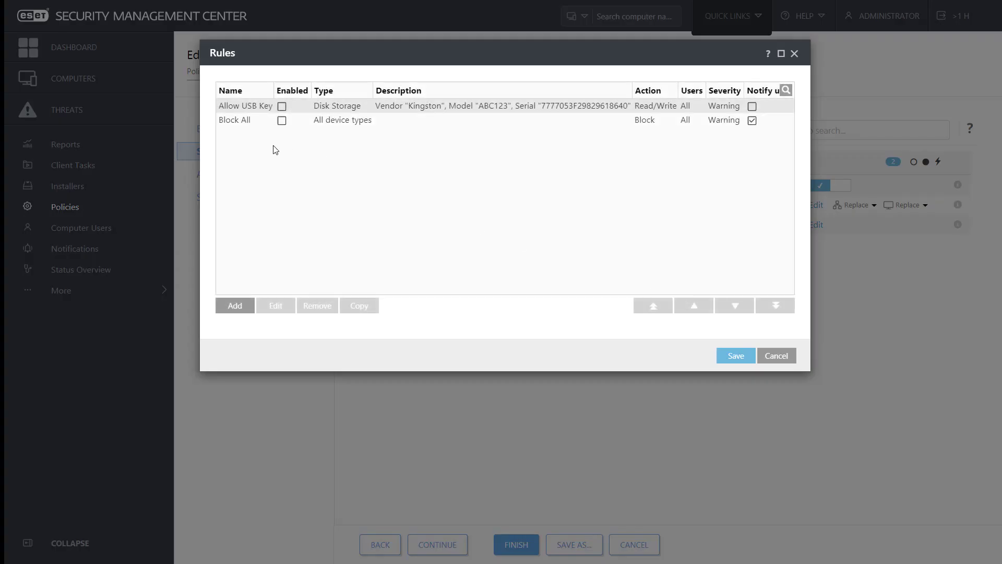
{"action": "left_click", "coordinate": [316, 108]}
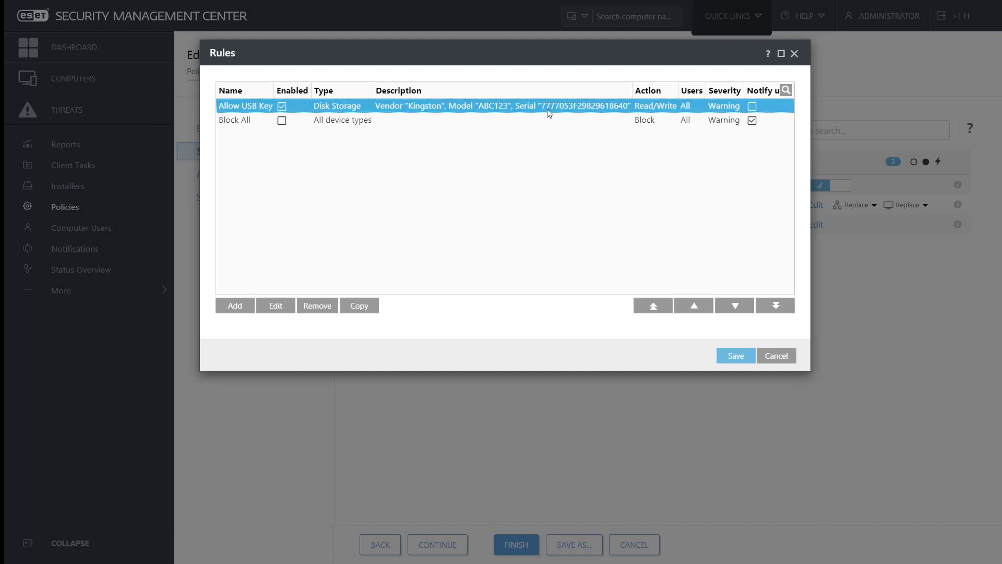
{"action": "left_click", "coordinate": [372, 127]}
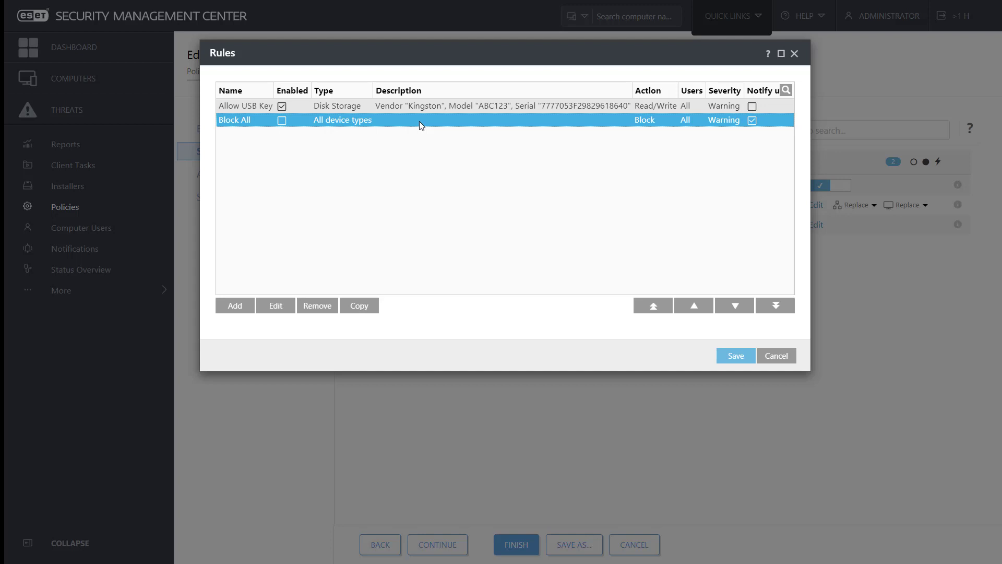
{"action": "left_click", "coordinate": [436, 107]}
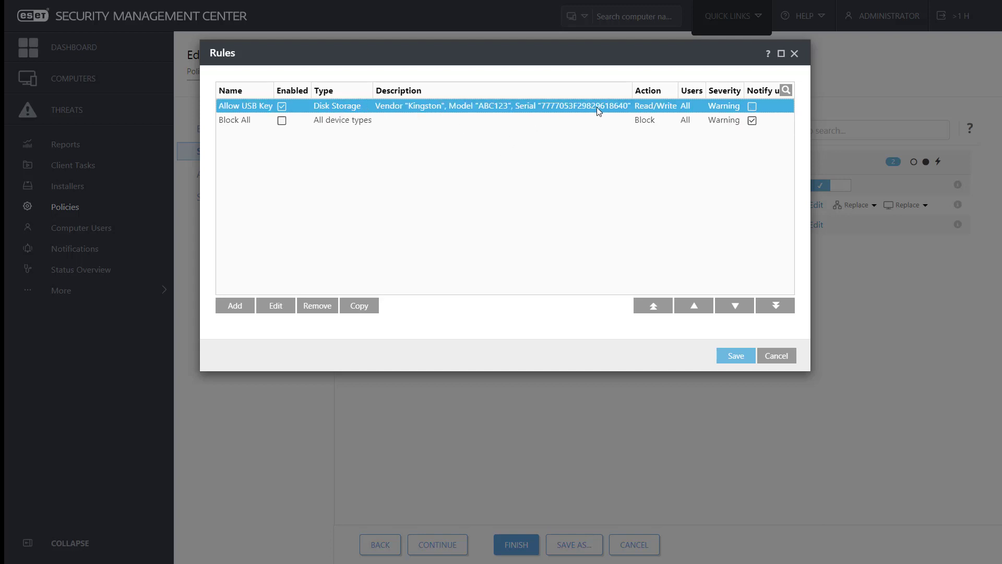
{"action": "left_click", "coordinate": [377, 122]}
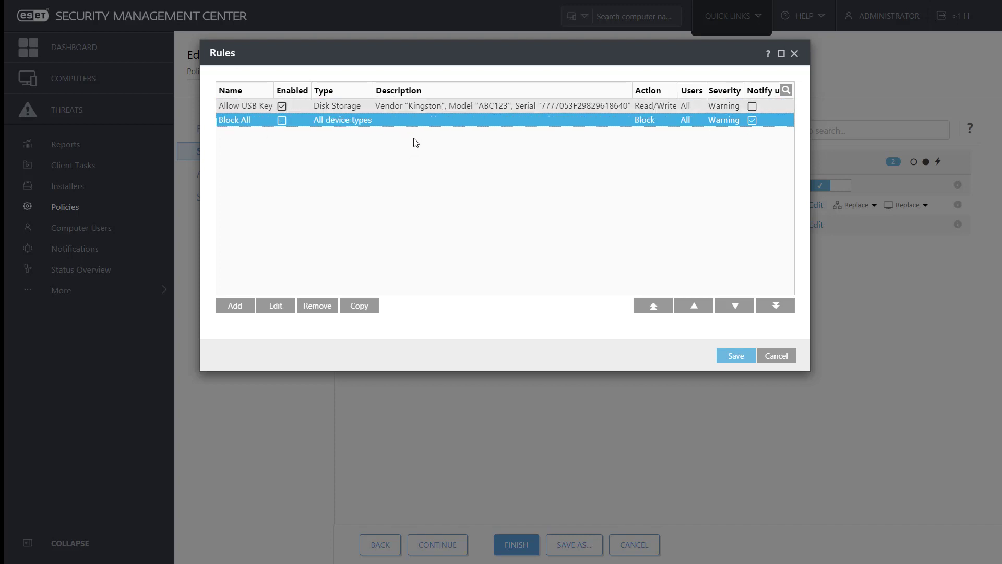
{"action": "left_click", "coordinate": [776, 356]}
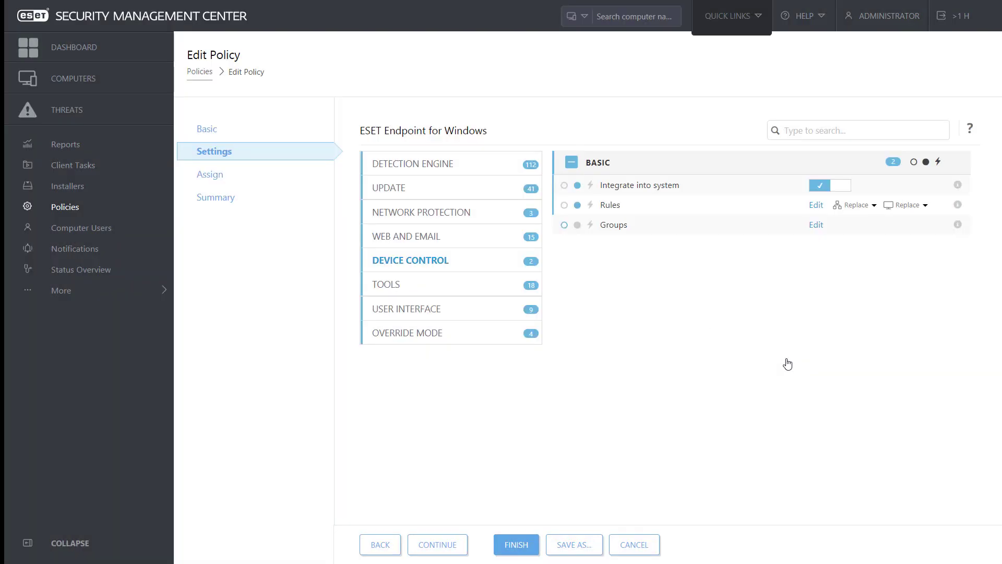
- Review the policy's Tools settings and the notification options for Microsoft Windows system updates
{"action": "left_click", "coordinate": [450, 284]}
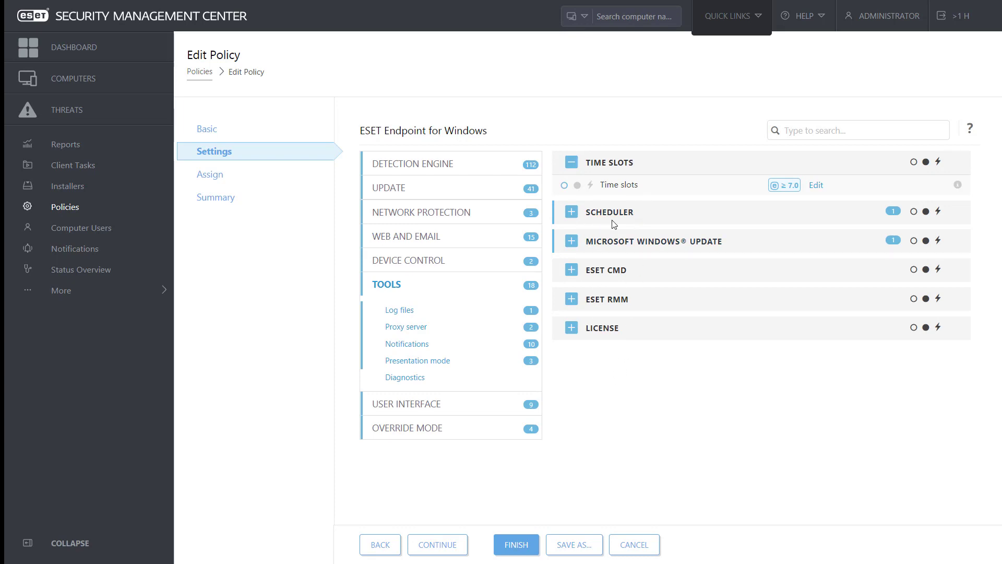
{"action": "left_click", "coordinate": [574, 249]}
{"action": "left_click", "coordinate": [868, 247]}
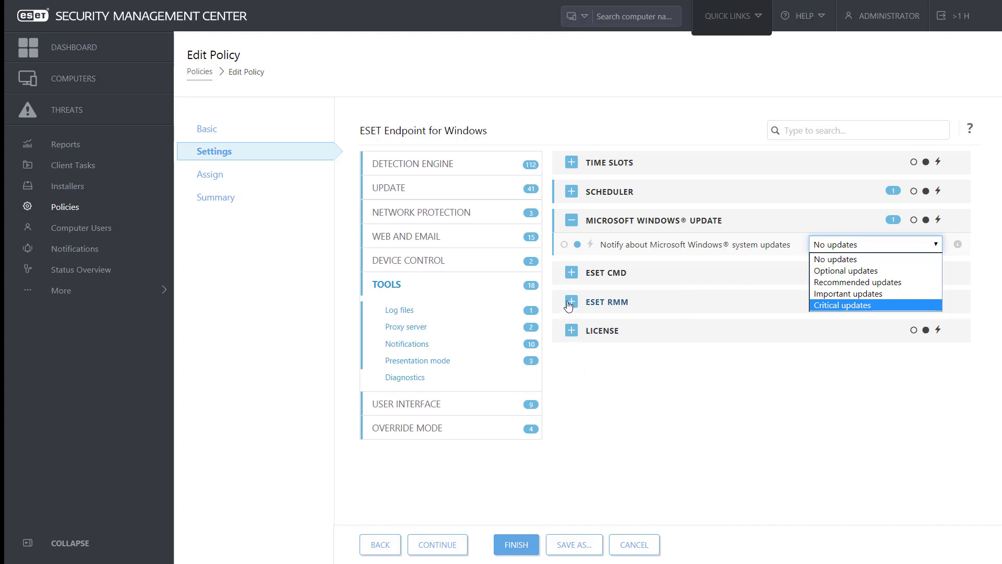
{"action": "left_click", "coordinate": [569, 385]}
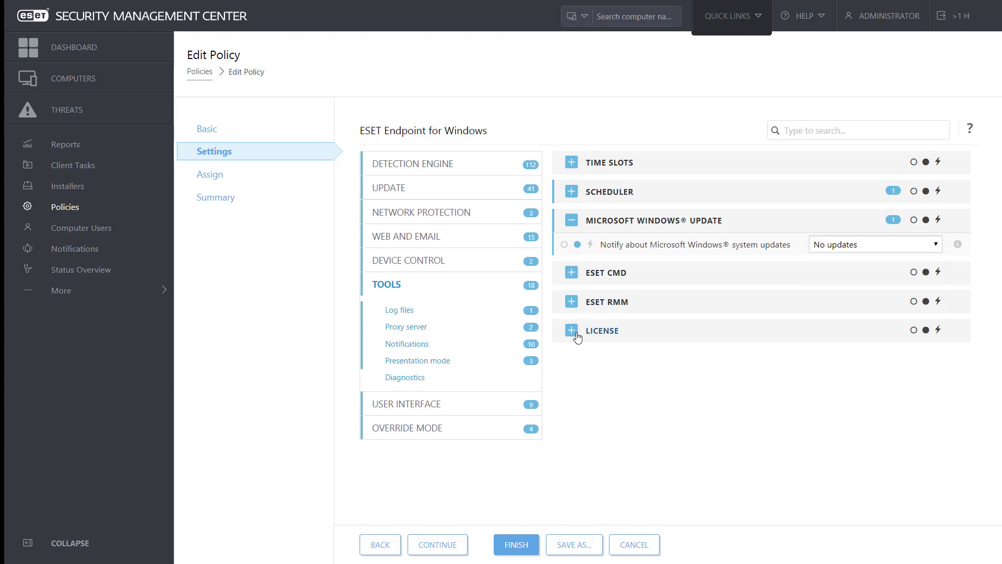
- Examine the log file verbosity and record retention settings, plus the proxy server and notification settings
{"action": "left_click", "coordinate": [477, 312]}
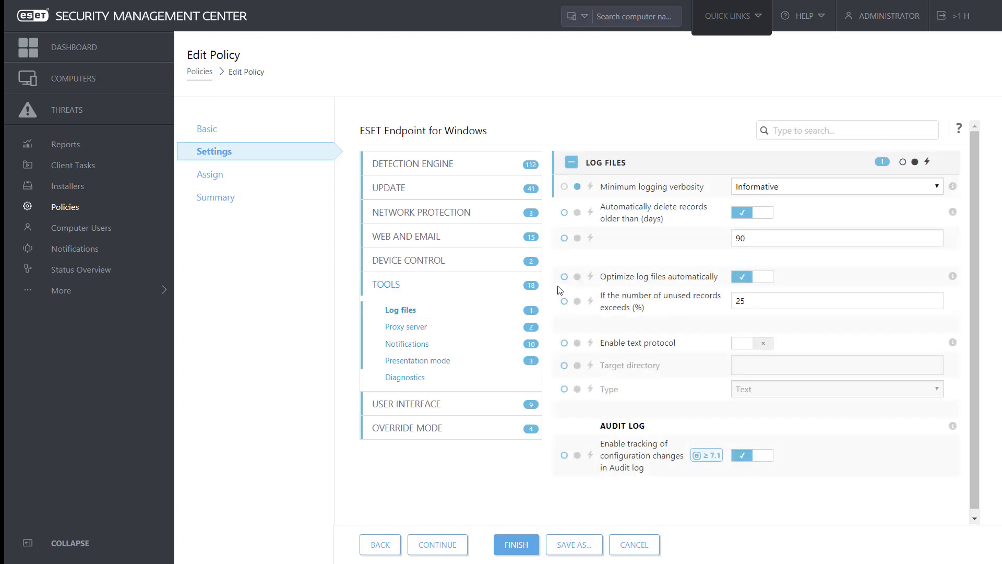
{"action": "left_click", "coordinate": [796, 191]}
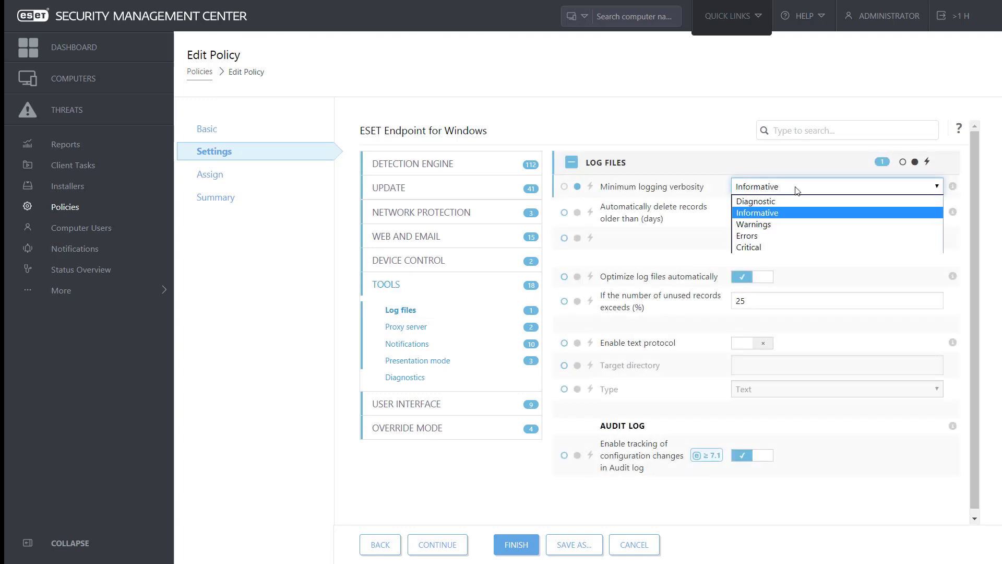
{"action": "left_click", "coordinate": [797, 191]}
{"action": "left_click_drag", "start_coordinate": [766, 238], "coordinate": [708, 244]}
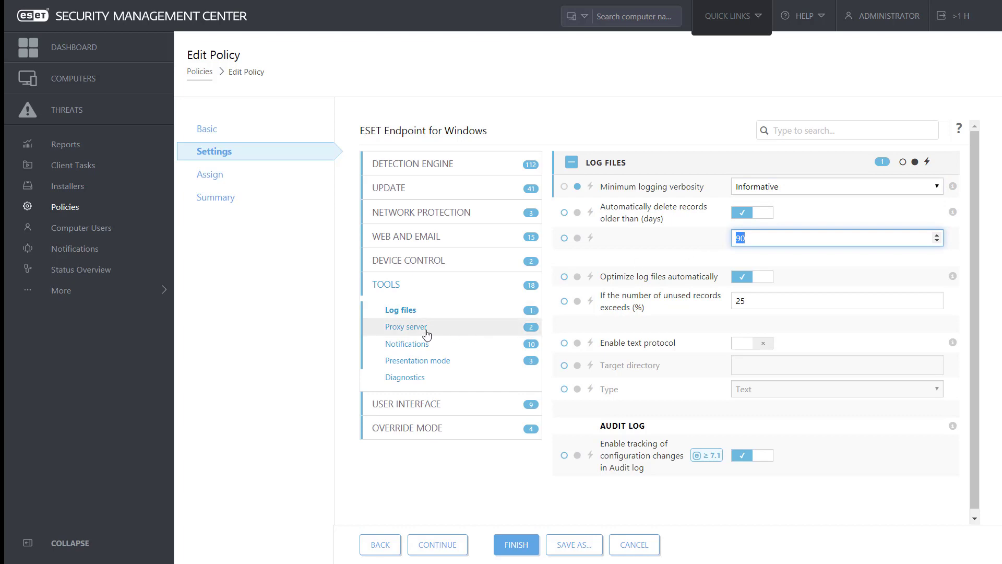
{"action": "left_click", "coordinate": [401, 330]}
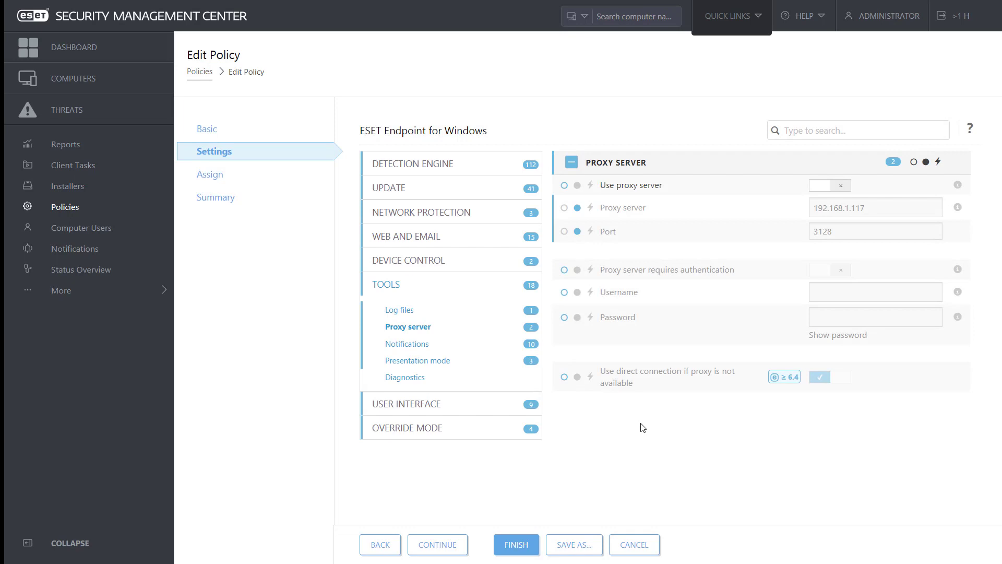
{"action": "left_click", "coordinate": [424, 347]}
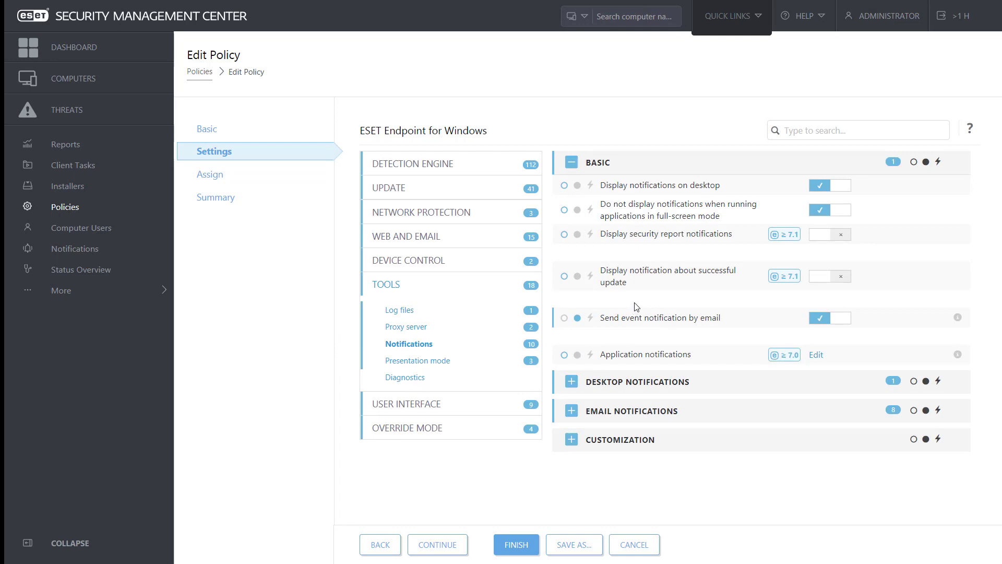
- Set the user interface Start mode to Minimal and highlight its description
{"action": "left_click", "coordinate": [386, 409]}
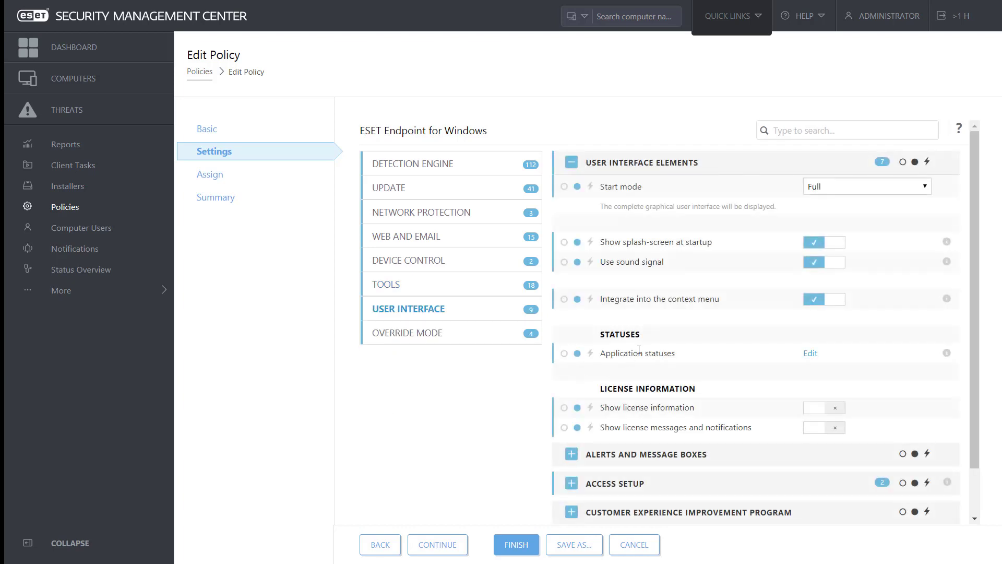
{"action": "left_click", "coordinate": [883, 189]}
{"action": "left_click", "coordinate": [884, 188]}
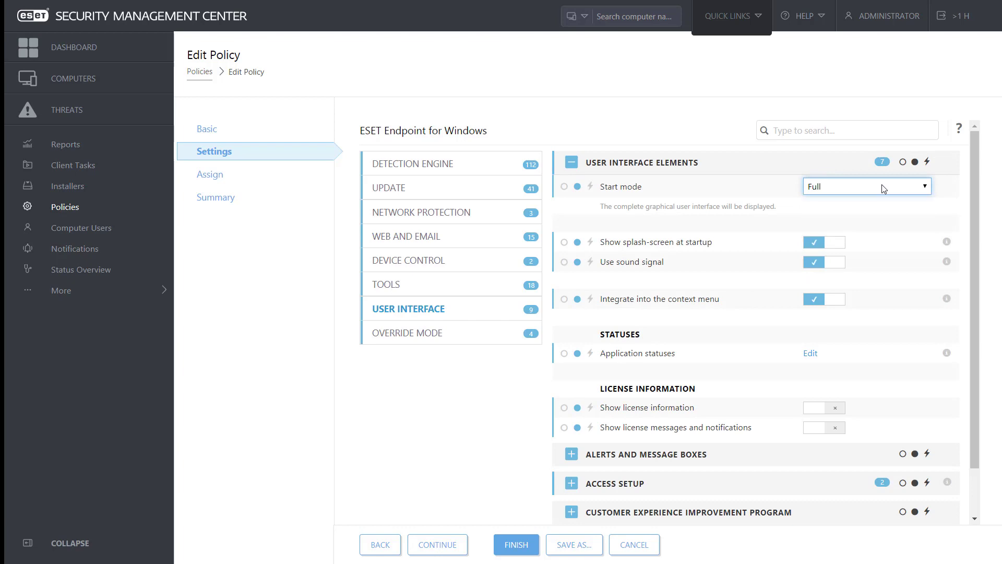
{"action": "left_click", "coordinate": [883, 188]}
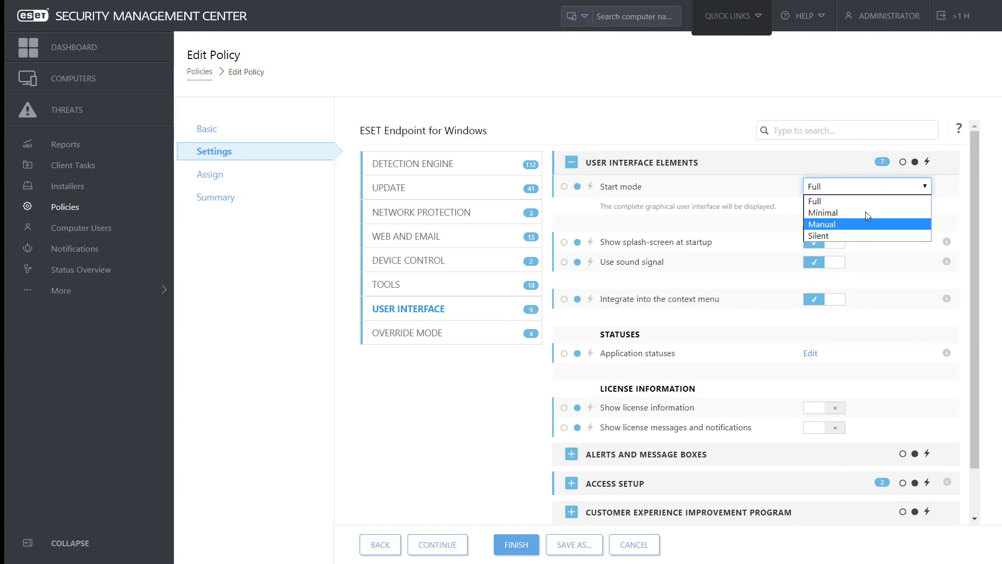
{"action": "left_click", "coordinate": [877, 213]}
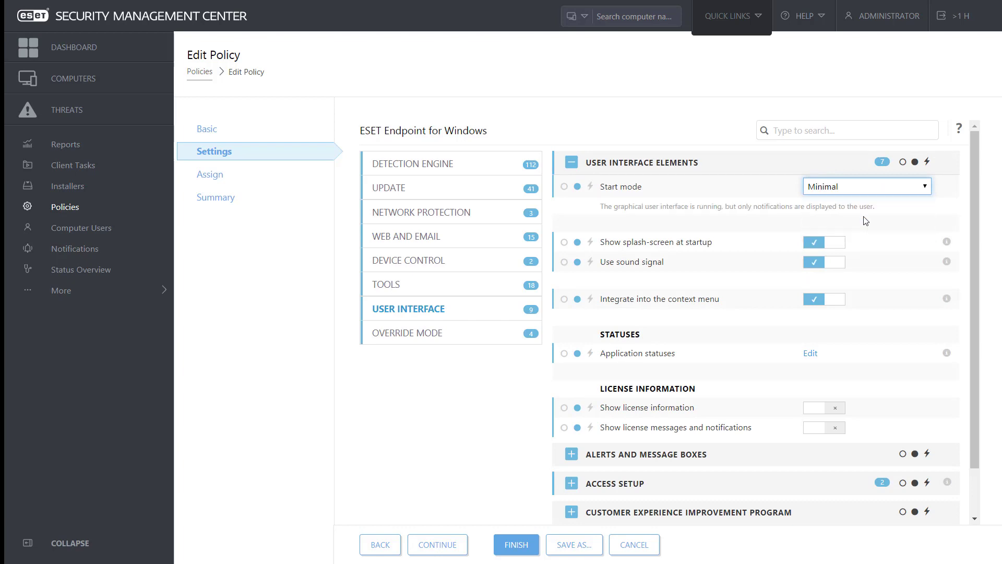
{"action": "left_click_drag", "start_coordinate": [887, 213], "coordinate": [601, 208]}
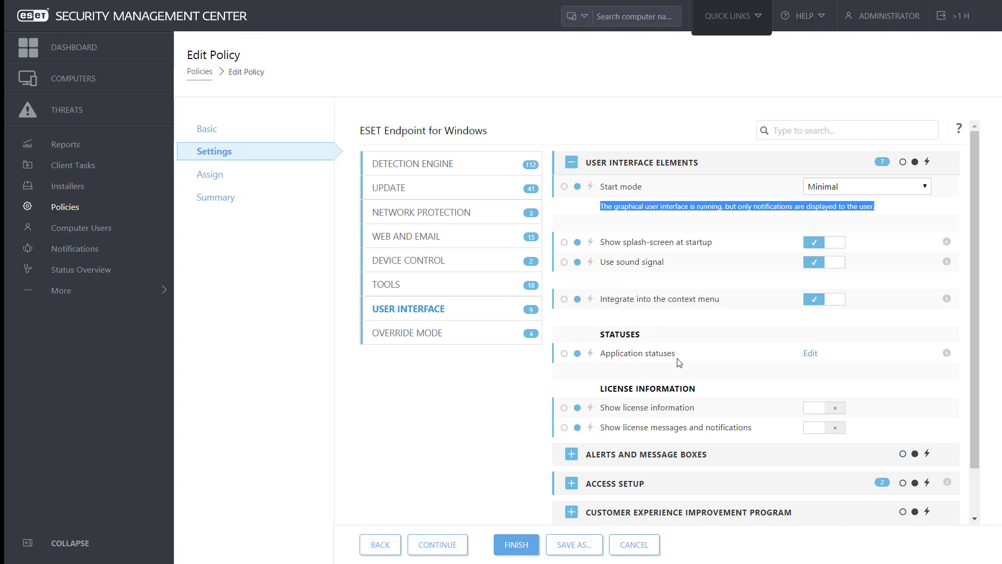
- Review the user interface's alerts and message boxes, including the message timeout, and the Access setup password settings
{"action": "scroll", "coordinate": [678, 363], "scroll_direction": "down", "scroll_amount": 1}
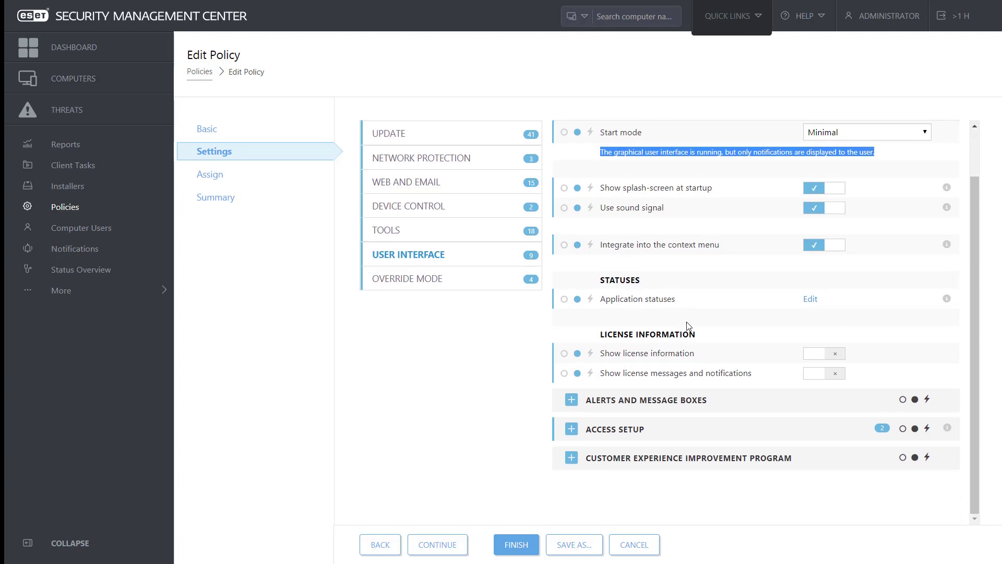
{"action": "left_click", "coordinate": [575, 403]}
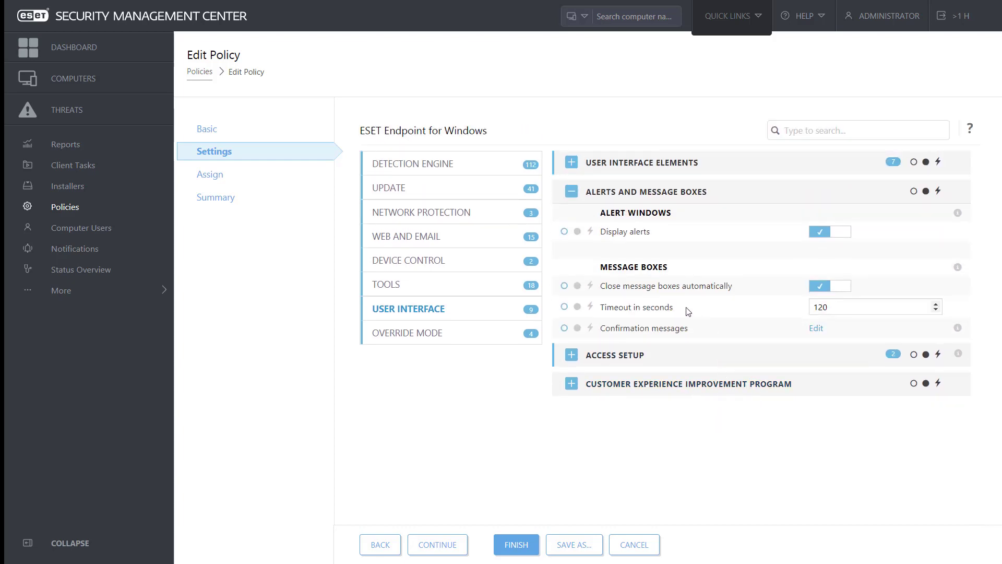
{"action": "left_click_drag", "start_coordinate": [688, 312], "coordinate": [600, 312]}
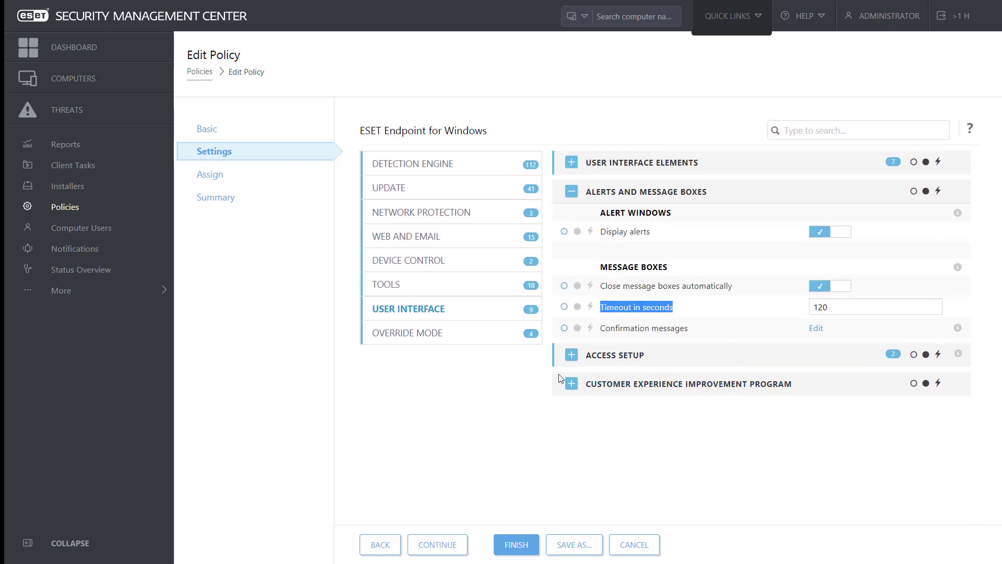
{"action": "left_click", "coordinate": [570, 355]}
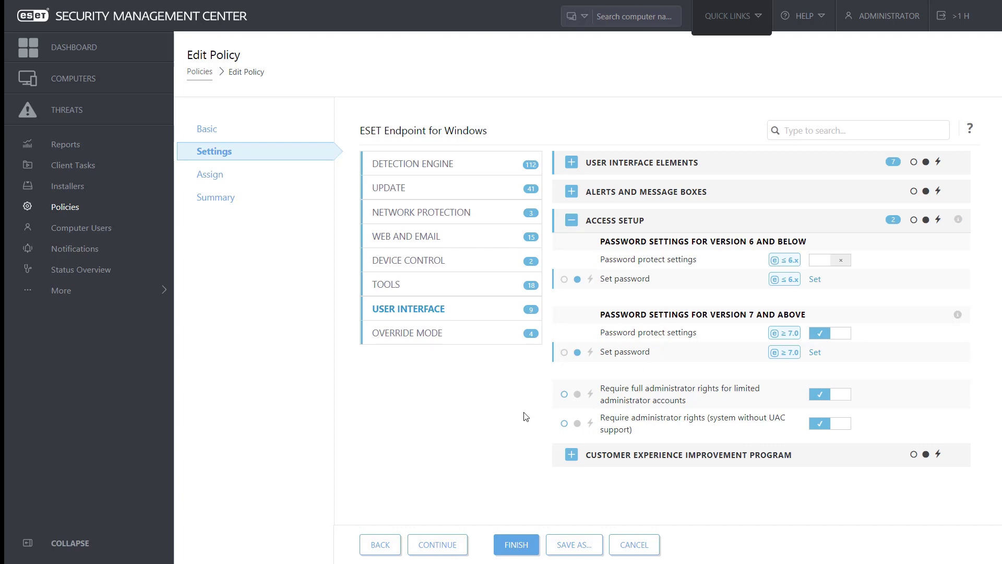
- Review the Override mode settings and the available maximum override times, leaving the selection as it is
{"action": "left_click", "coordinate": [471, 342]}
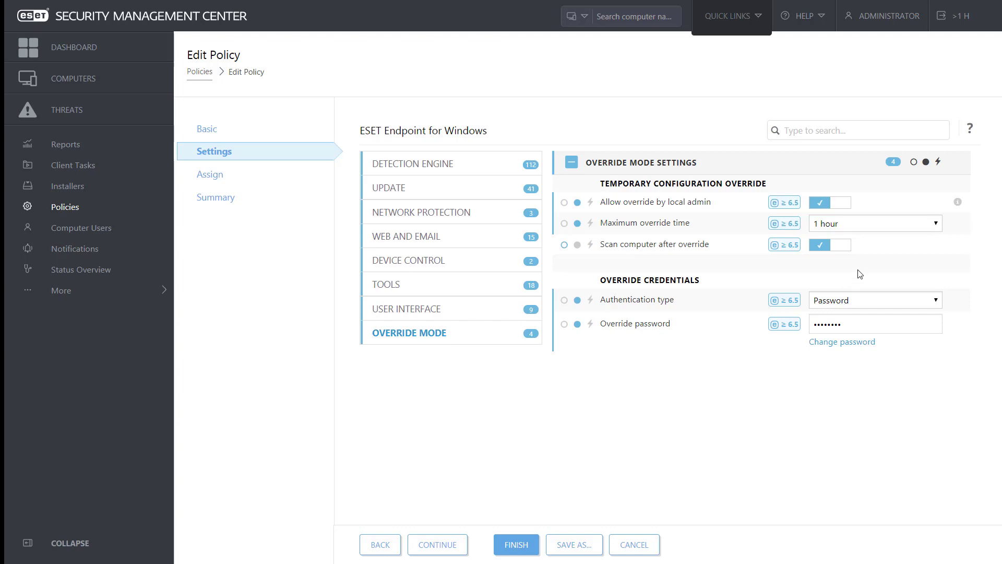
{"action": "left_click", "coordinate": [879, 230]}
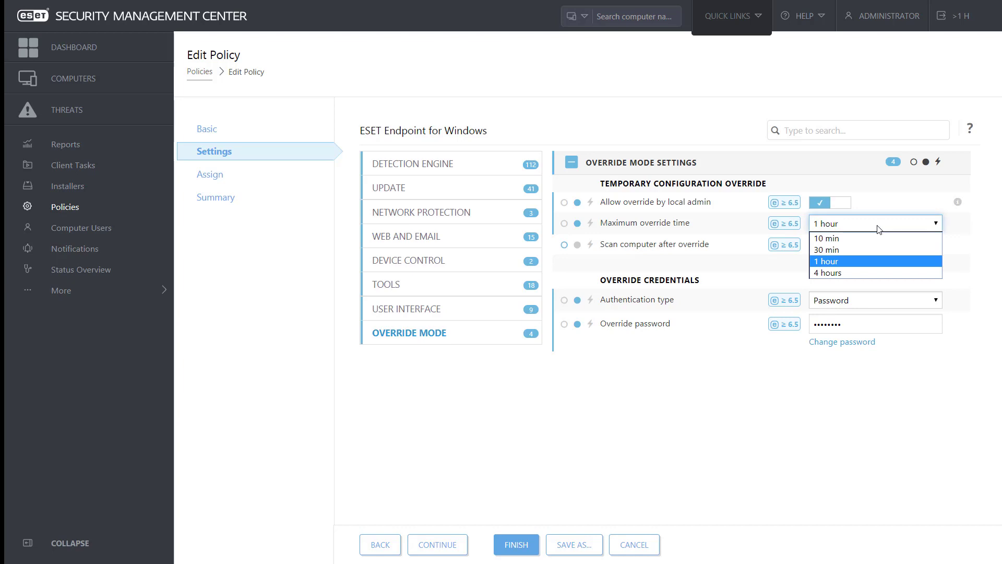
{"action": "left_click", "coordinate": [751, 404]}
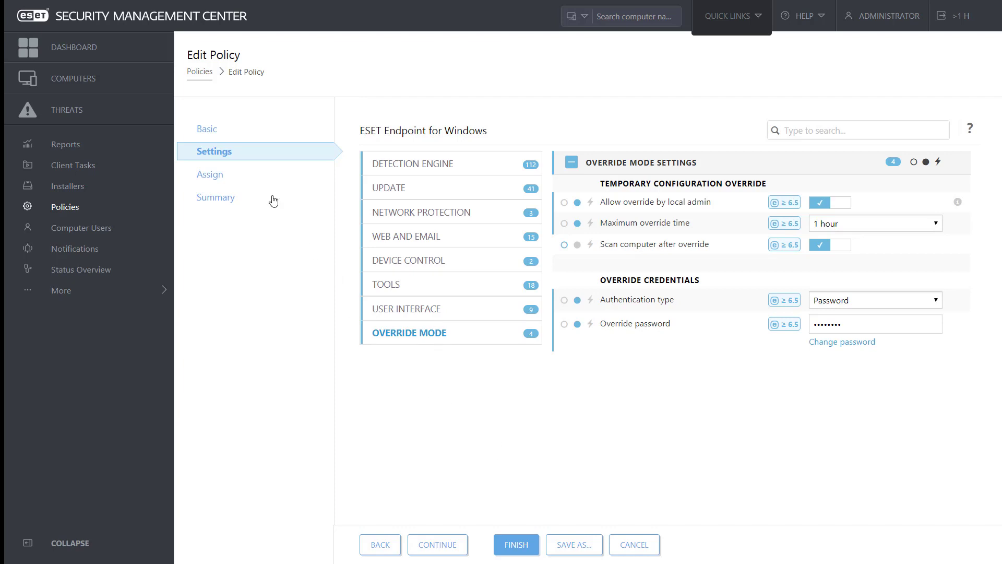
- Select the groups All, Demo and Desktops and the computers demo-uxub01 and dt-bsx001 as assignment targets for the policy
{"action": "left_click", "coordinate": [216, 177]}
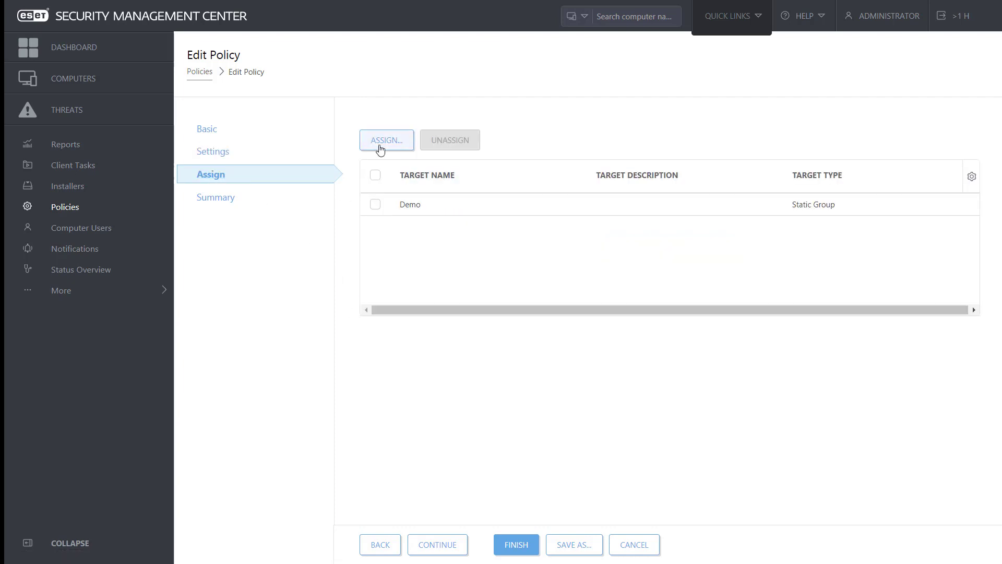
{"action": "left_click", "coordinate": [380, 148]}
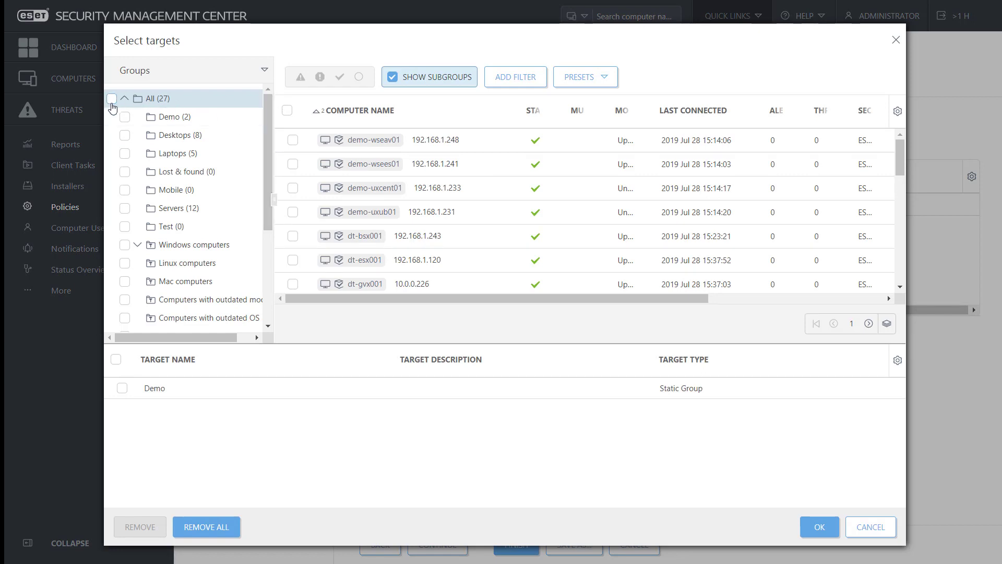
{"action": "left_click", "coordinate": [112, 100]}
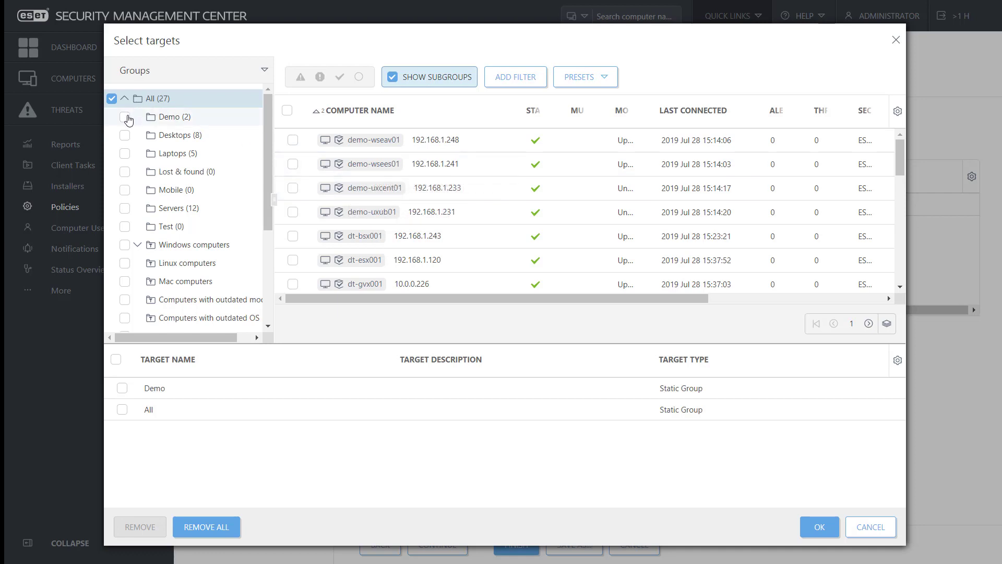
{"action": "left_click", "coordinate": [125, 117]}
{"action": "left_click", "coordinate": [125, 135]}
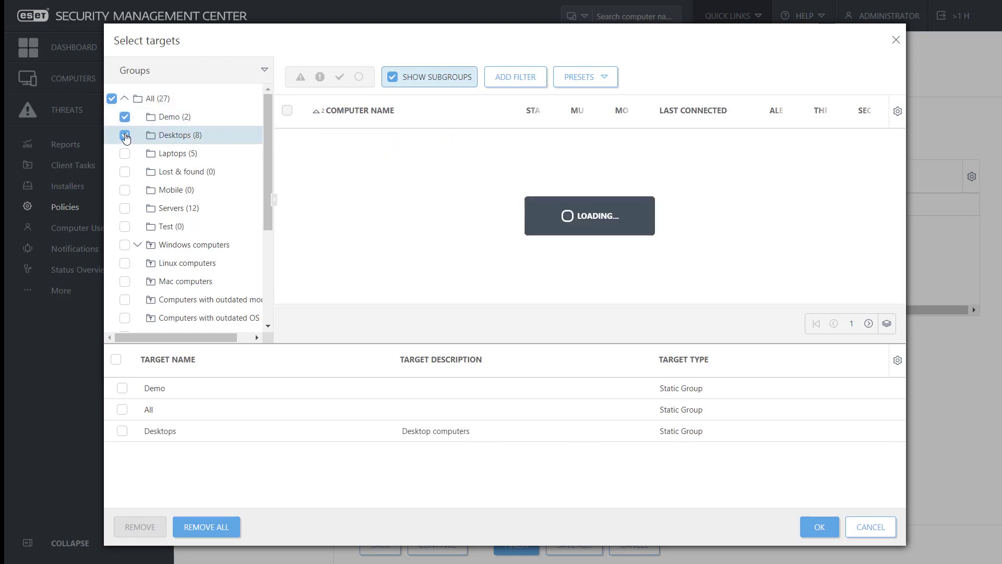
{"action": "left_click", "coordinate": [293, 164]}
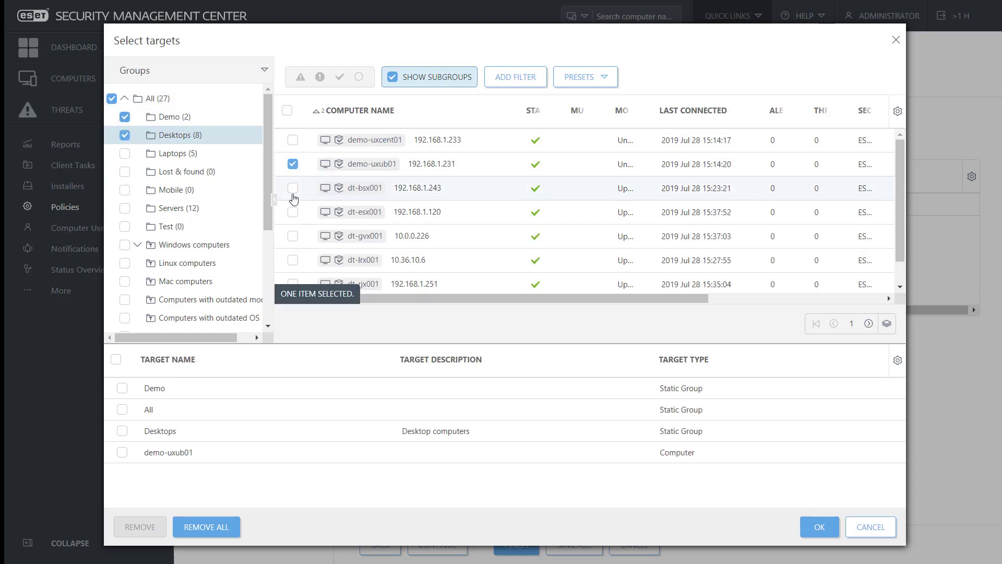
{"action": "left_click", "coordinate": [292, 188]}
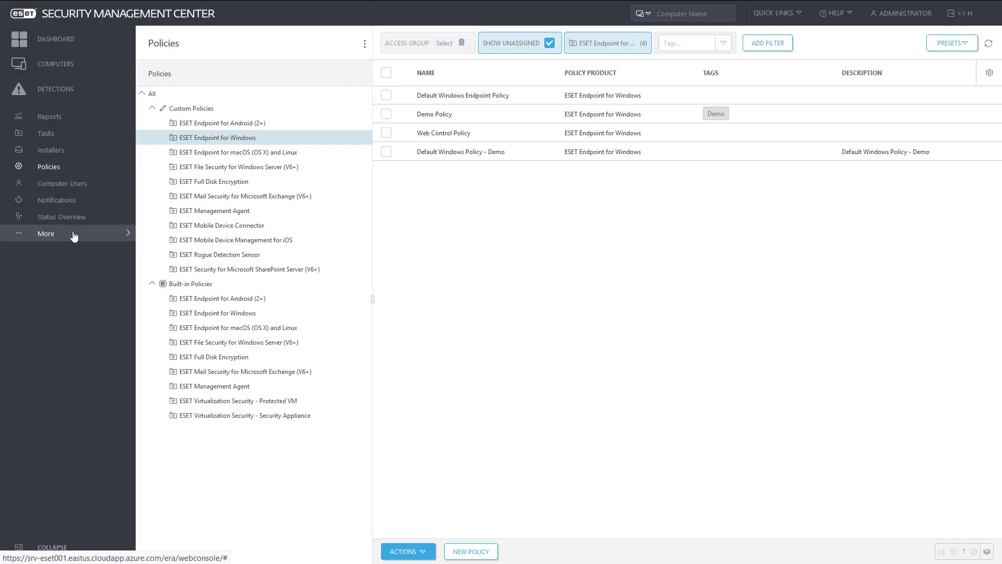
- Open the list of Dynamic Group Templates
{"action": "left_click", "coordinate": [73, 234]}
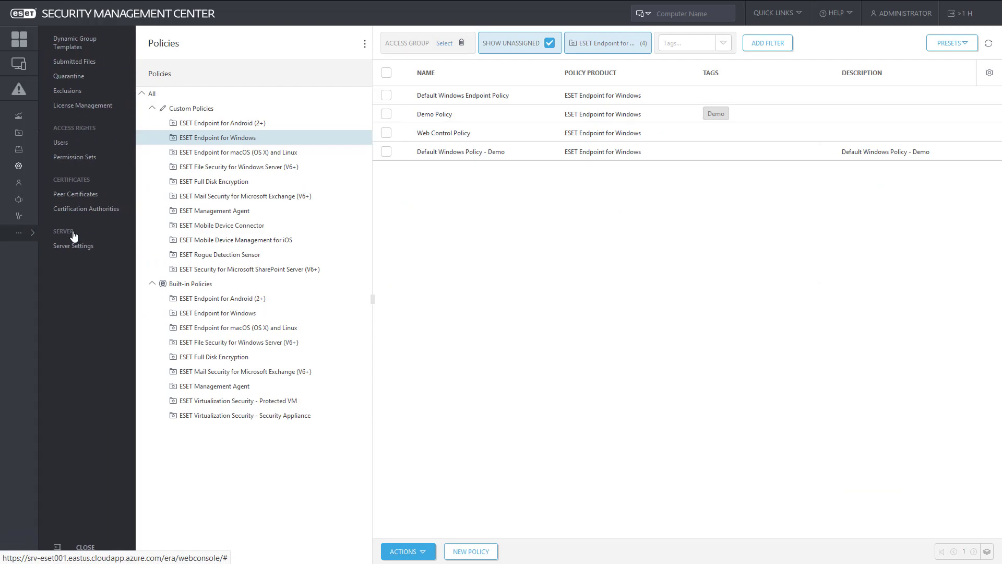
{"action": "left_click", "coordinate": [106, 50]}
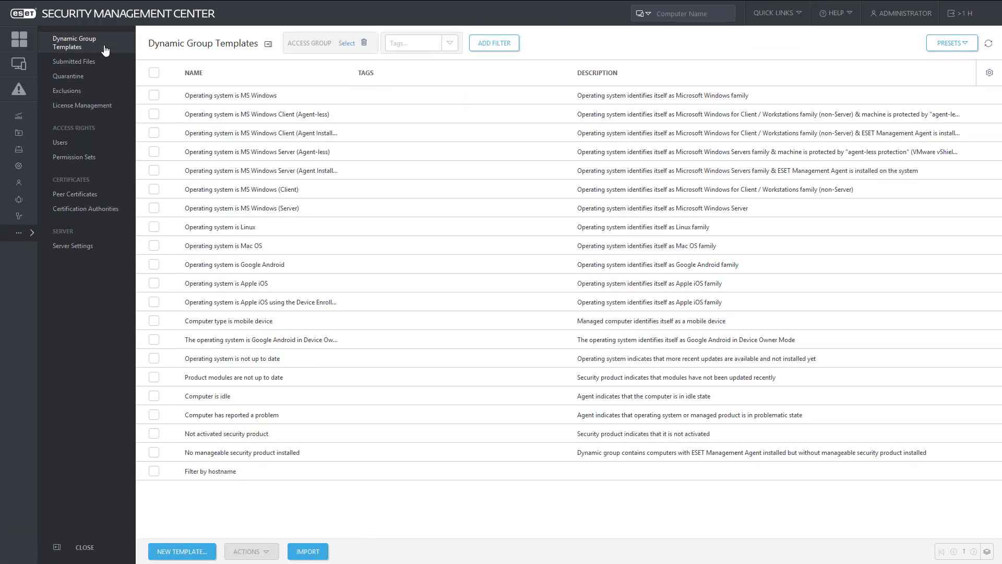
- Review the Submitted Files, Quarantine, Exclusions and License Management sections of the console
{"action": "left_click", "coordinate": [107, 63]}
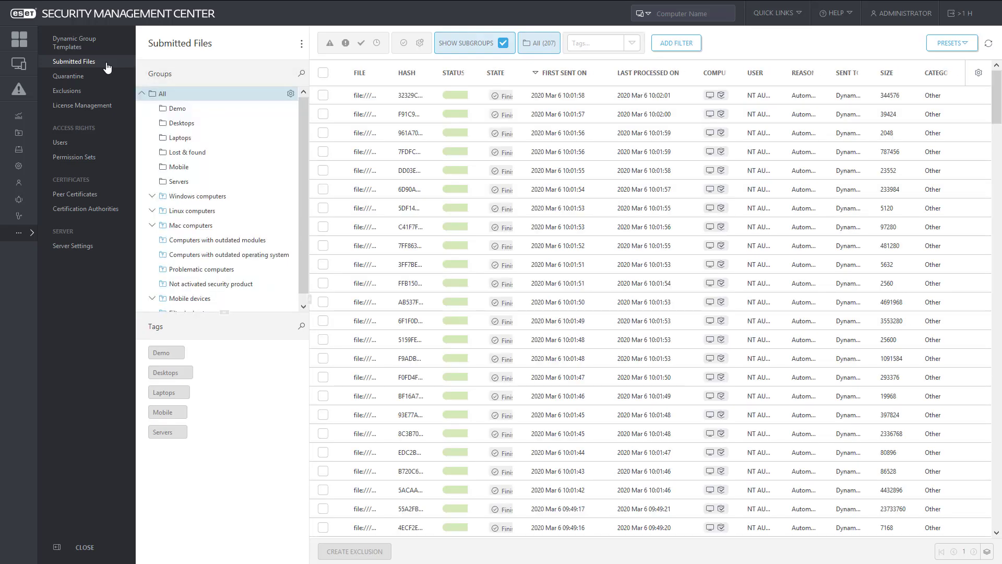
{"action": "left_click", "coordinate": [102, 78]}
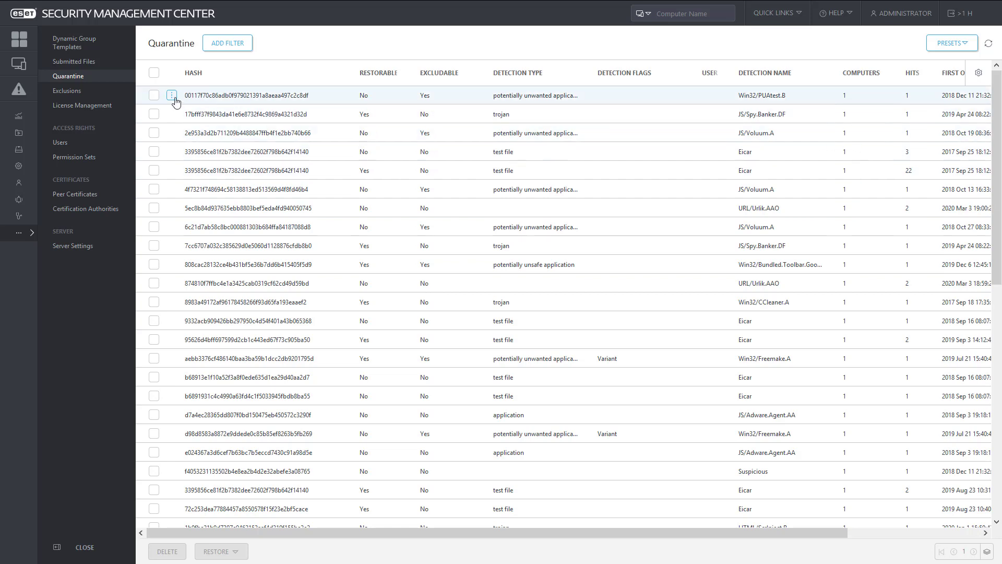
{"action": "left_click", "coordinate": [78, 97]}
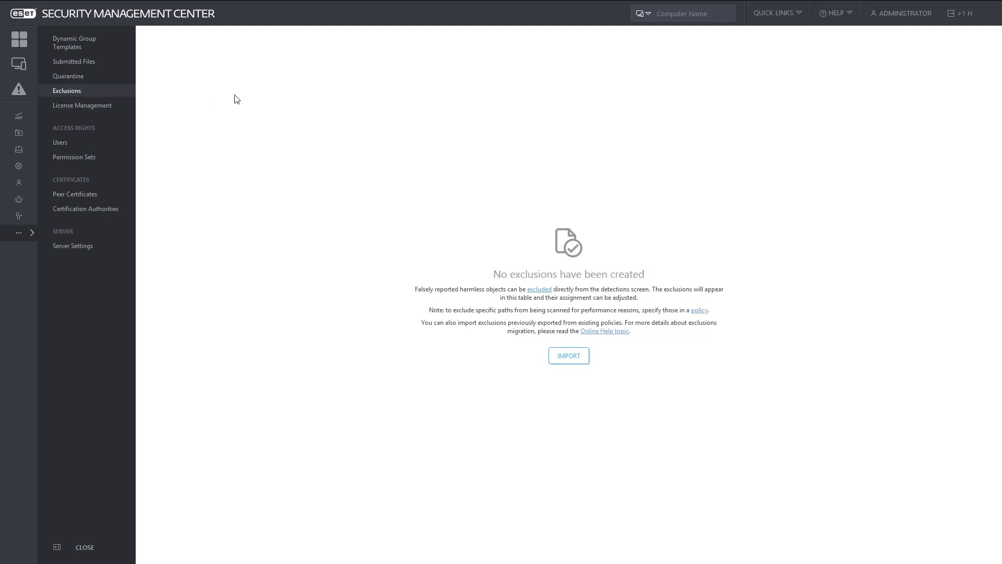
{"action": "left_click", "coordinate": [94, 107]}
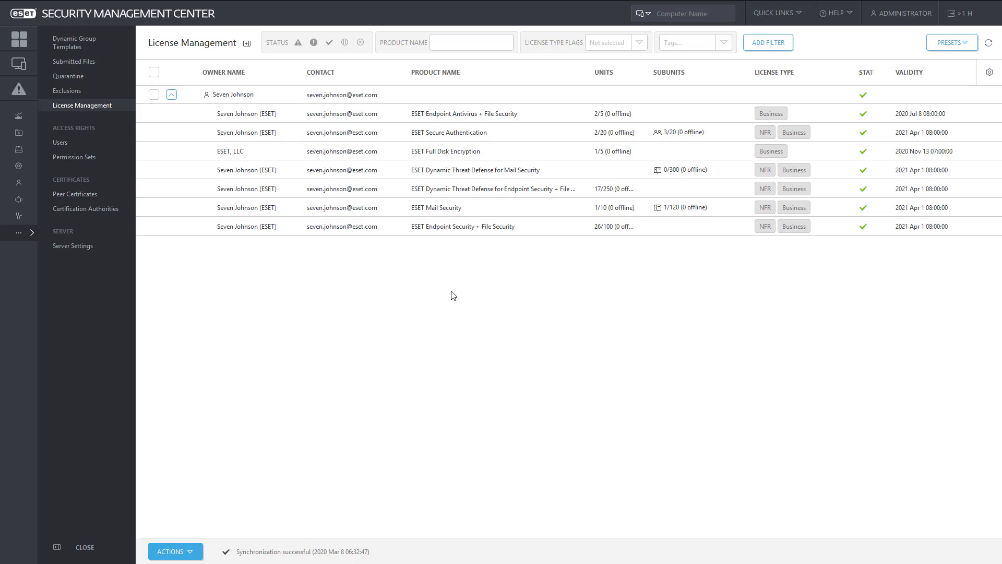
- Review the Users section and the functionality access rights of the Administrator permission set
{"action": "left_click", "coordinate": [110, 143]}
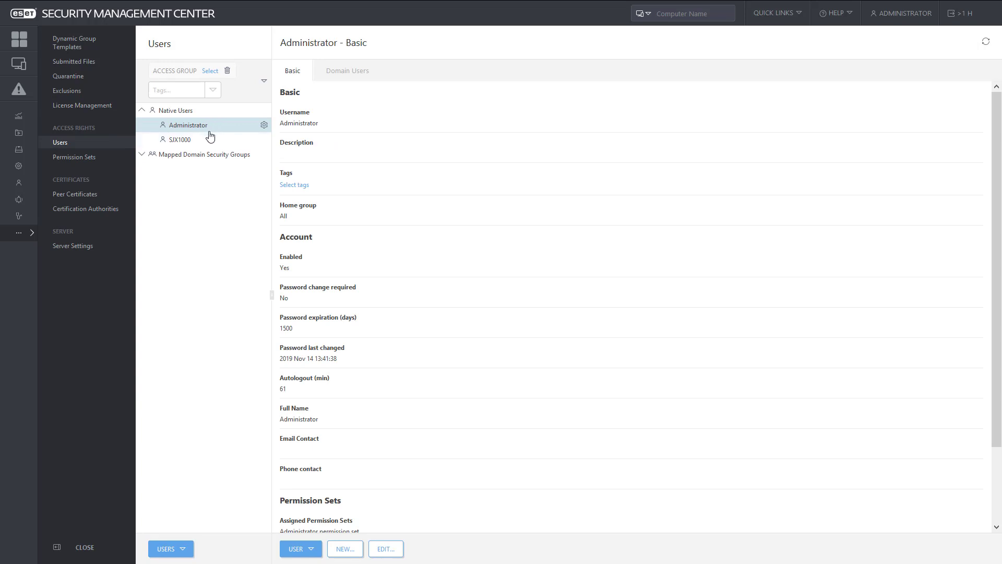
{"action": "left_click", "coordinate": [108, 159]}
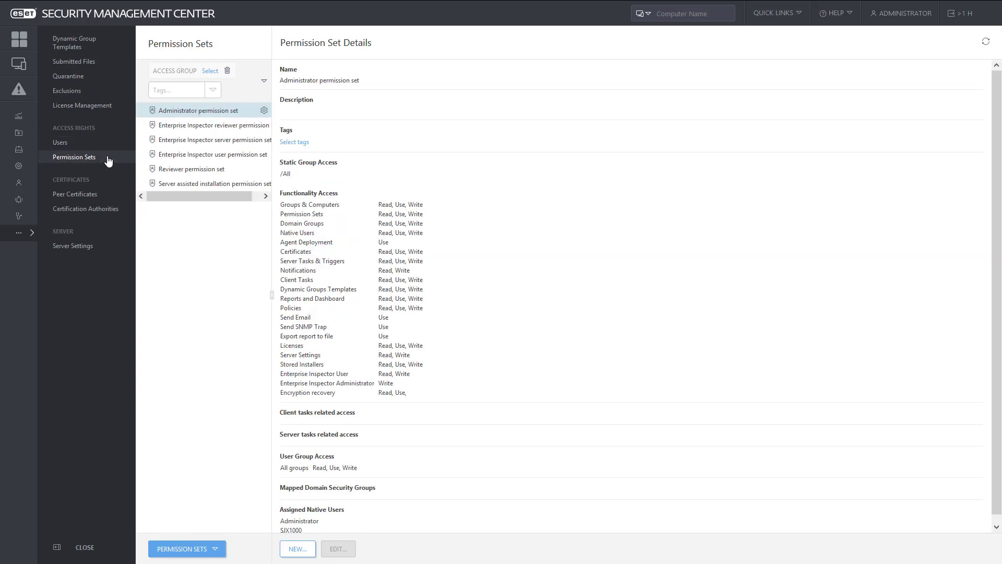
{"action": "left_click_drag", "start_coordinate": [282, 205], "coordinate": [423, 398]}
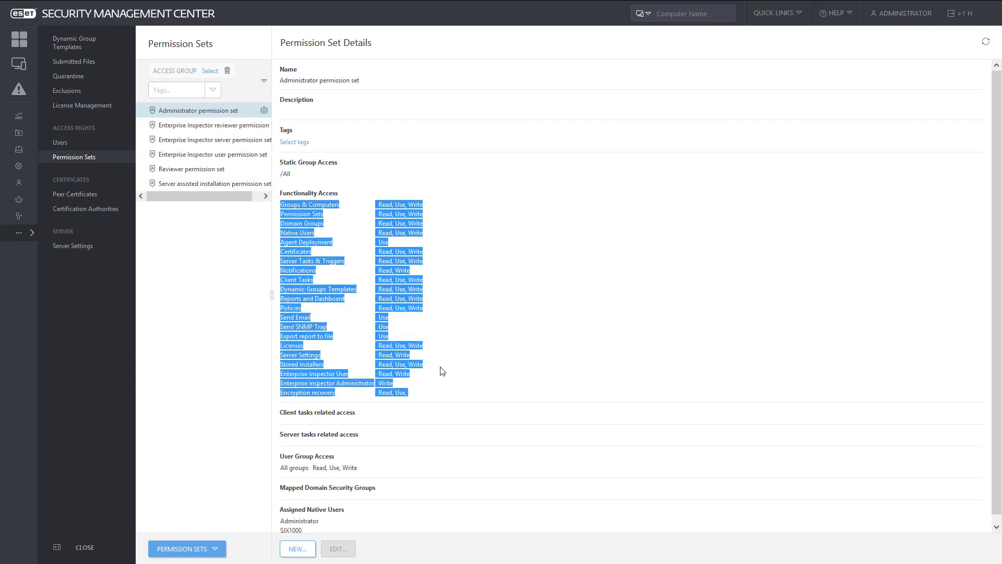
{"action": "left_click", "coordinate": [442, 371]}
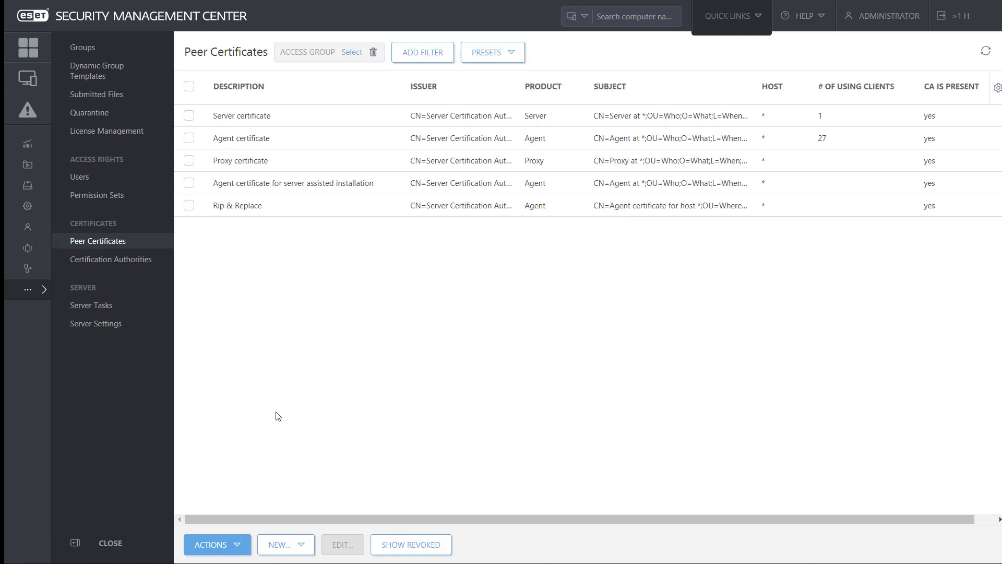
- Review the Certification Authorities and the Agent Deployment, Delete Not Connecting Computers, Rename Computers and Static Group Synchronization server tasks
{"action": "left_click", "coordinate": [143, 264]}
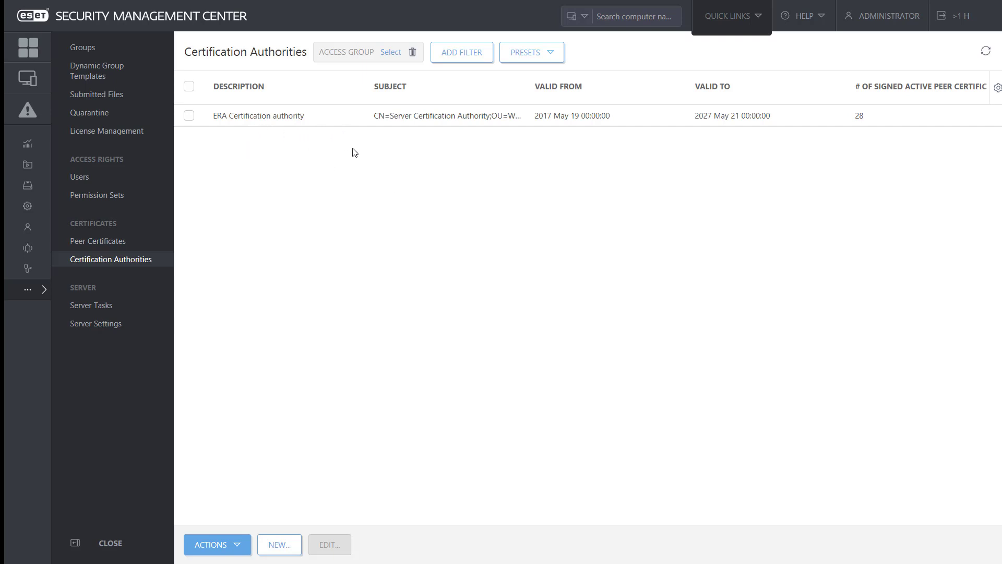
{"action": "left_click", "coordinate": [106, 307]}
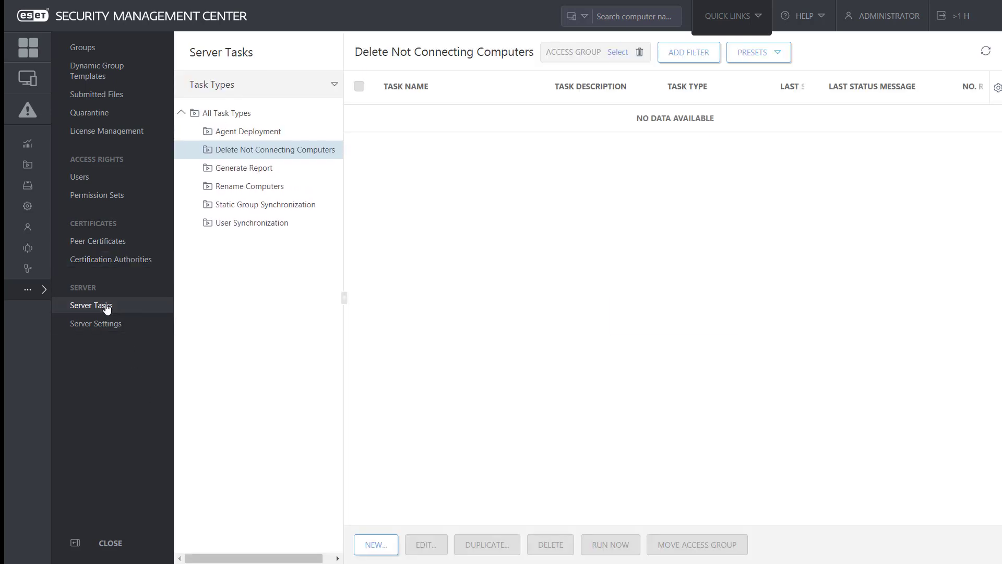
{"action": "left_click", "coordinate": [267, 137]}
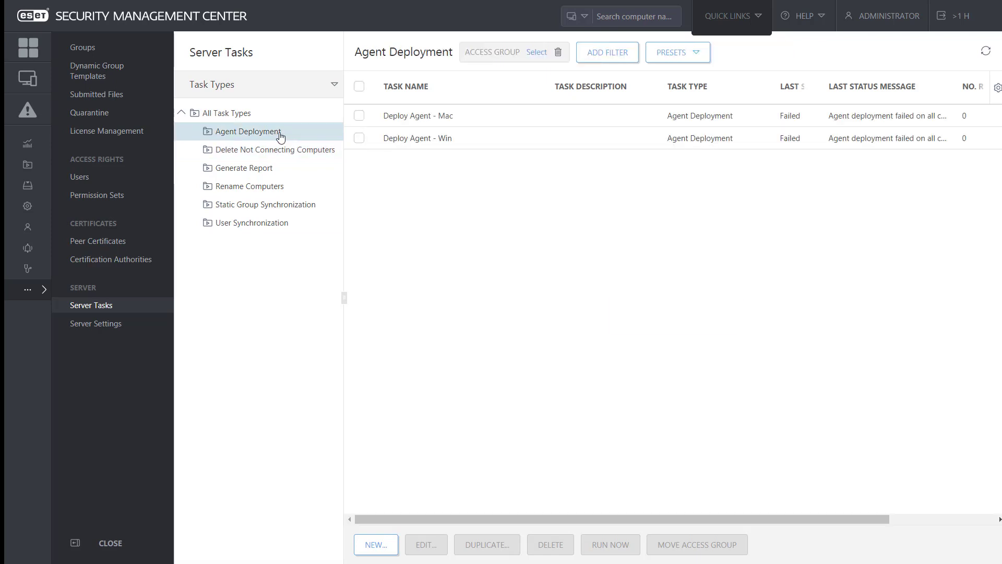
{"action": "left_click", "coordinate": [292, 155]}
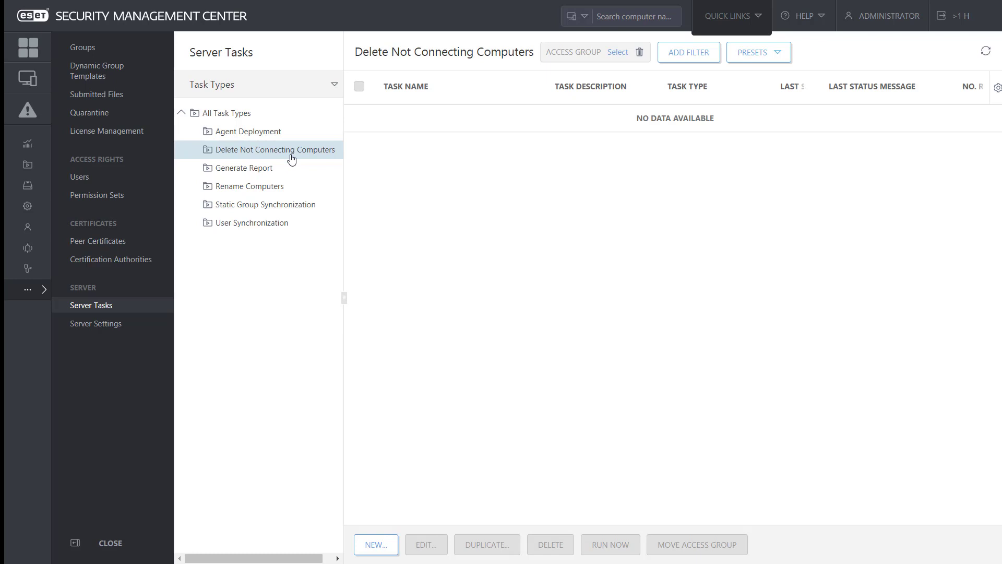
{"action": "left_click", "coordinate": [282, 189]}
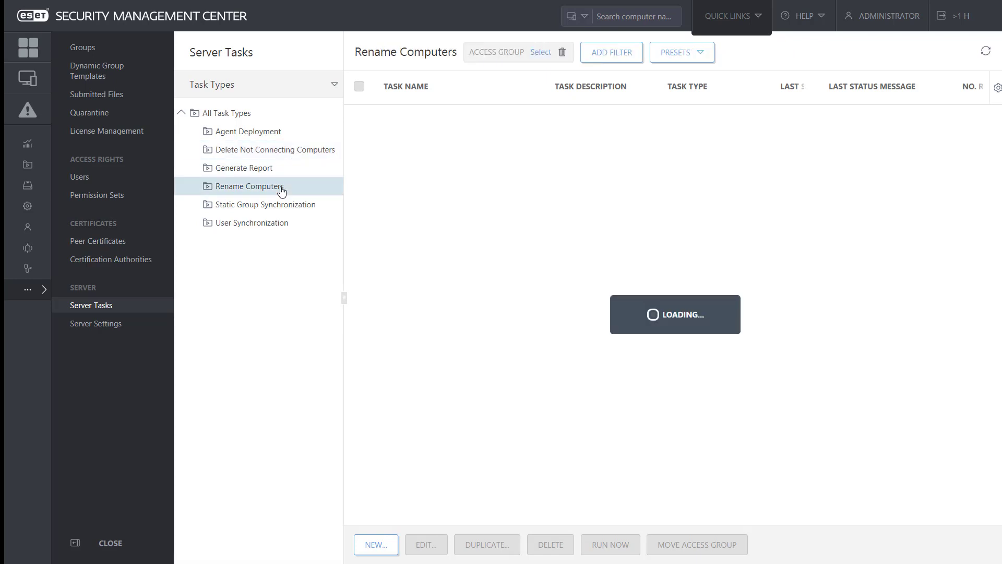
{"action": "left_click", "coordinate": [273, 207]}
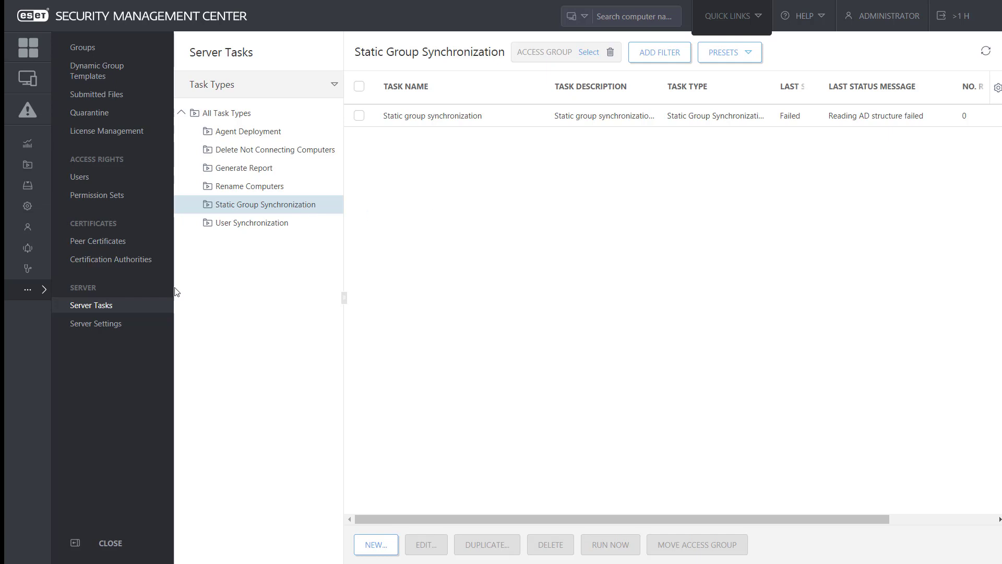
- Review the Server Settings for connection ports, HTTP proxy, wake-up call and SMTP server
{"action": "left_click", "coordinate": [100, 325]}
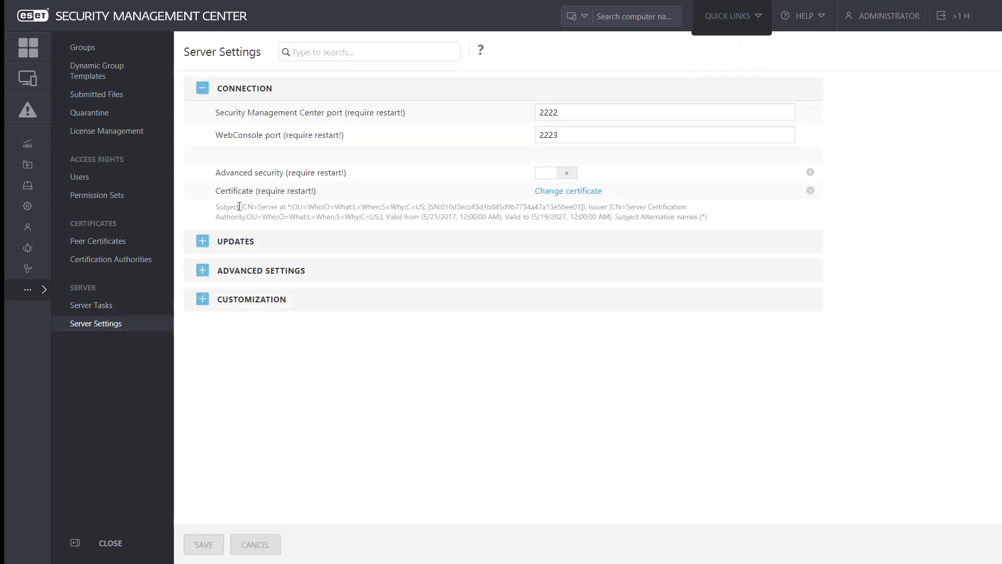
{"action": "double_click", "coordinate": [572, 114]}
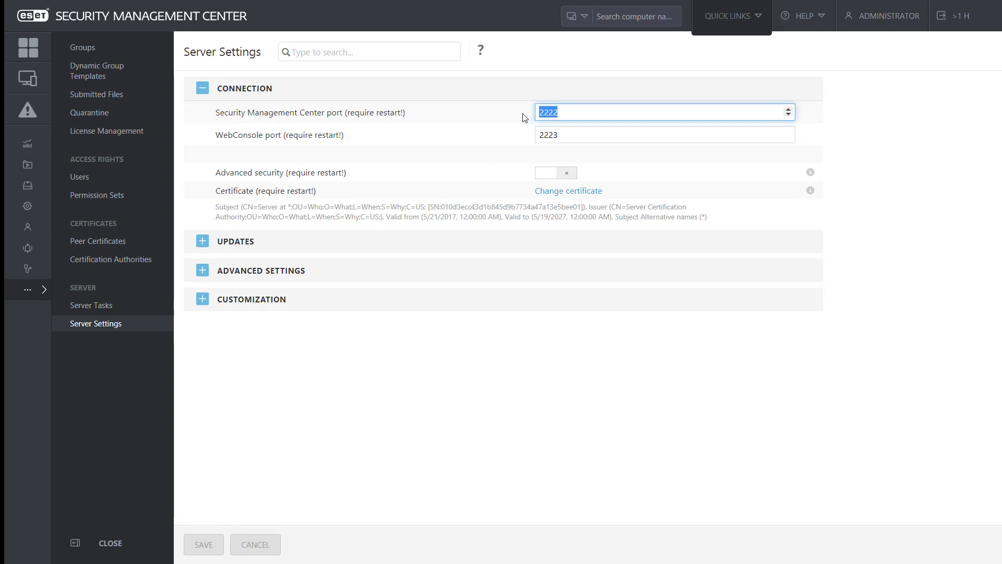
{"action": "left_click", "coordinate": [203, 271]}
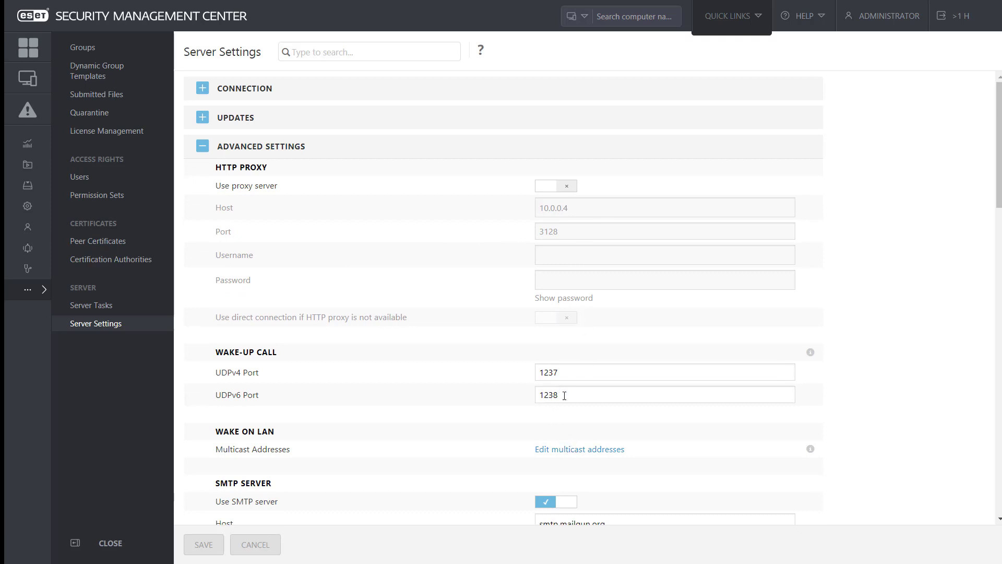
{"action": "left_click_drag", "start_coordinate": [272, 482], "coordinate": [206, 483]}
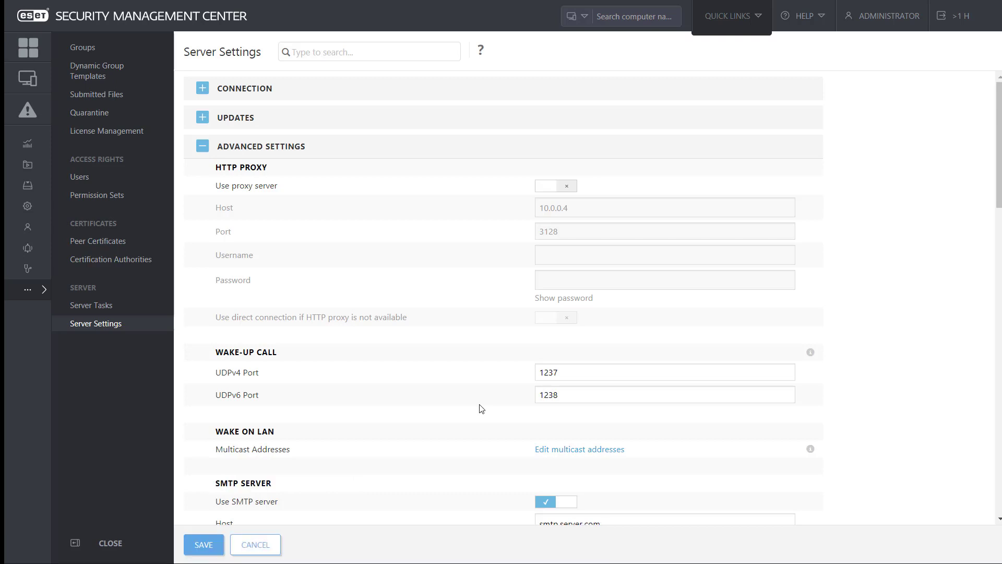
- Examine the advanced server settings for Active Directory, Syslog server, static groups, repository and logging
{"action": "left_click_drag", "start_coordinate": [999, 199], "coordinate": [999, 388]}
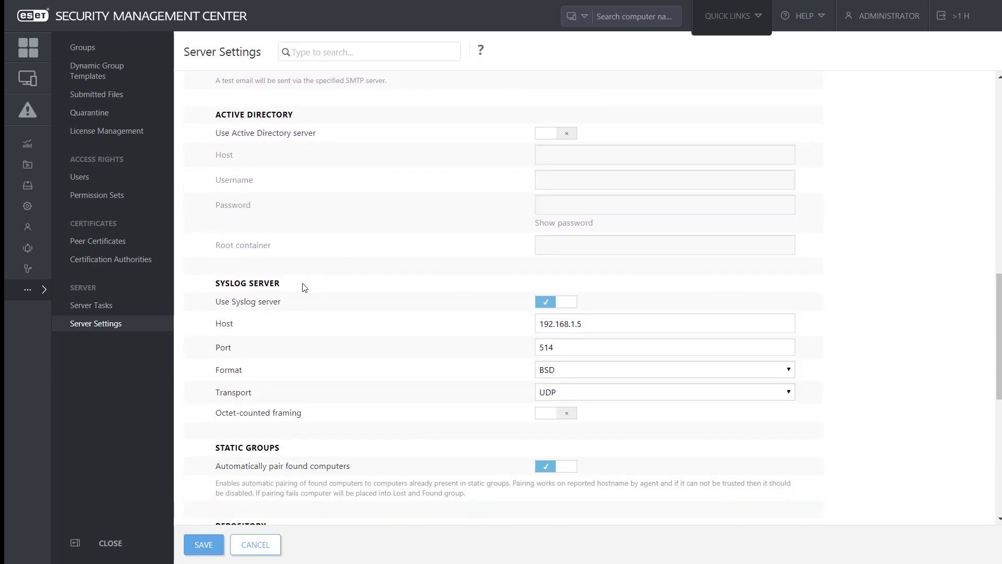
{"action": "left_click_drag", "start_coordinate": [305, 284], "coordinate": [208, 286]}
{"action": "left_click", "coordinate": [320, 309]}
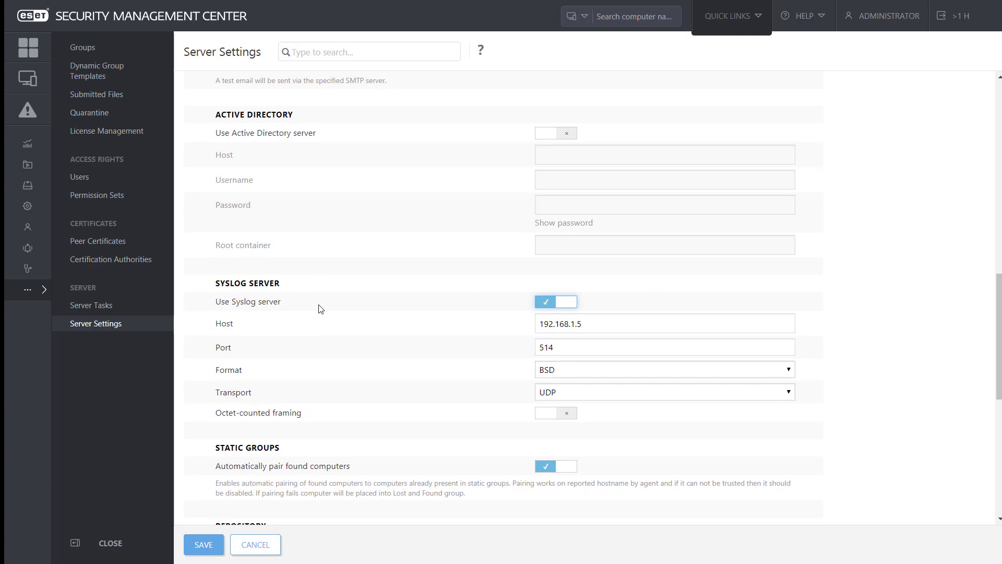
{"action": "scroll", "coordinate": [320, 309], "scroll_direction": "down", "scroll_amount": 4}
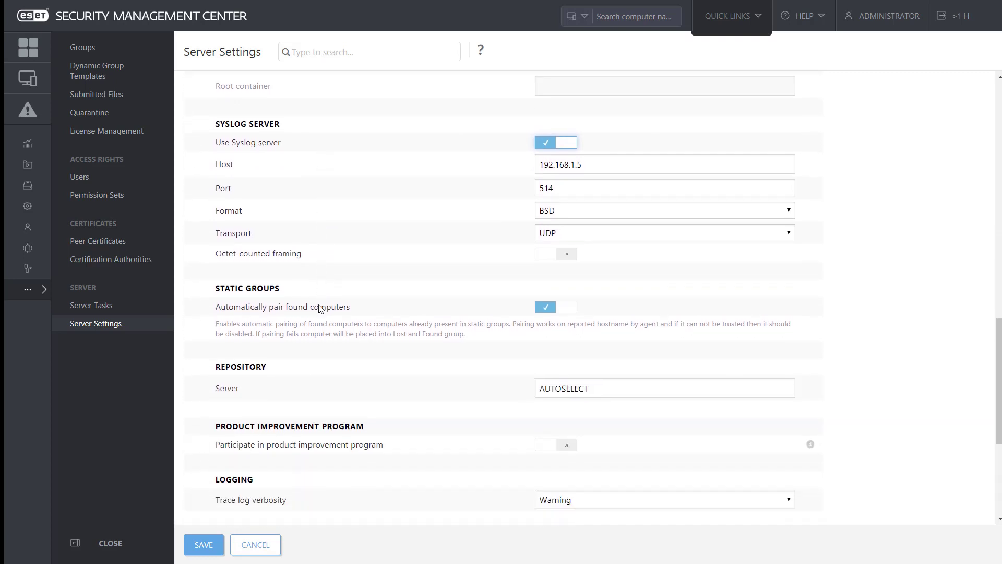
{"action": "scroll", "coordinate": [320, 309], "scroll_direction": "down", "scroll_amount": 4}
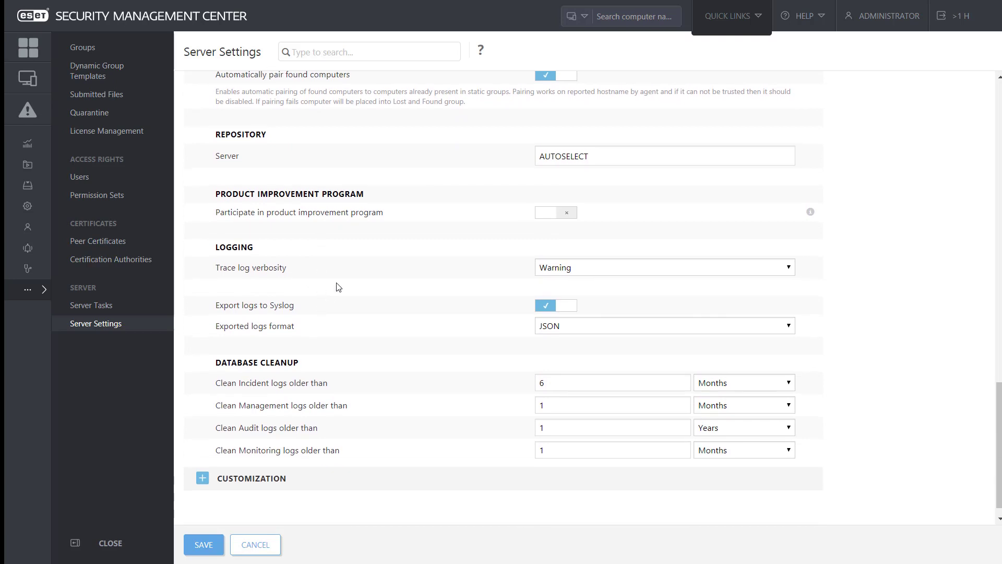
- Check the available trace log verbosity levels, exported logs formats and database cleanup settings, leaving the selections as they are
{"action": "left_click", "coordinate": [614, 271]}
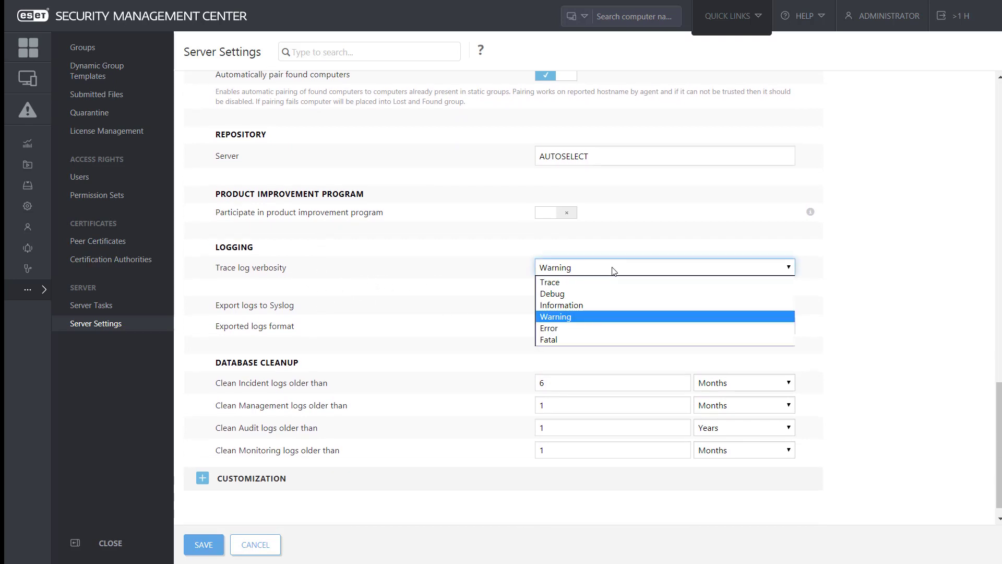
{"action": "left_click", "coordinate": [656, 247]}
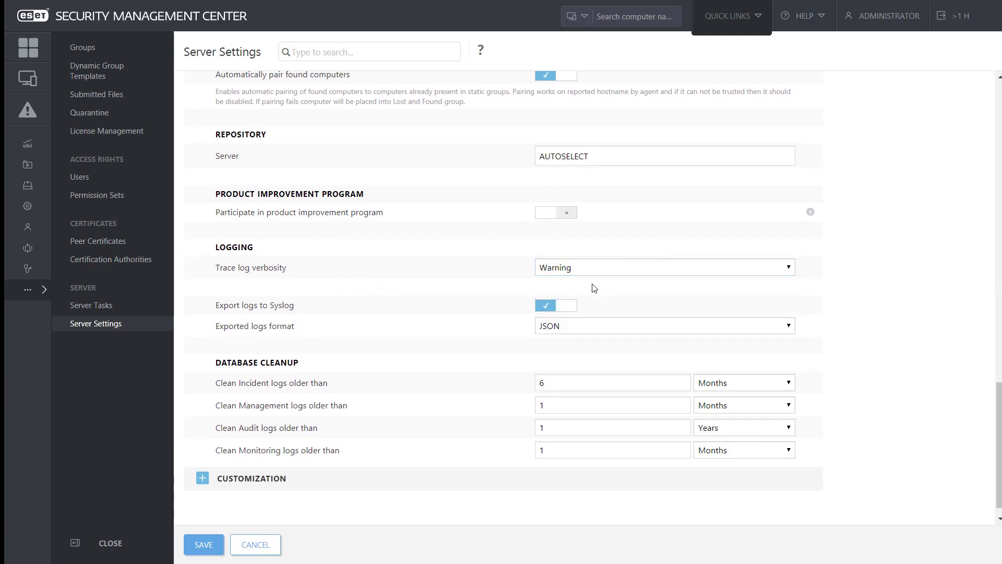
{"action": "left_click", "coordinate": [600, 328]}
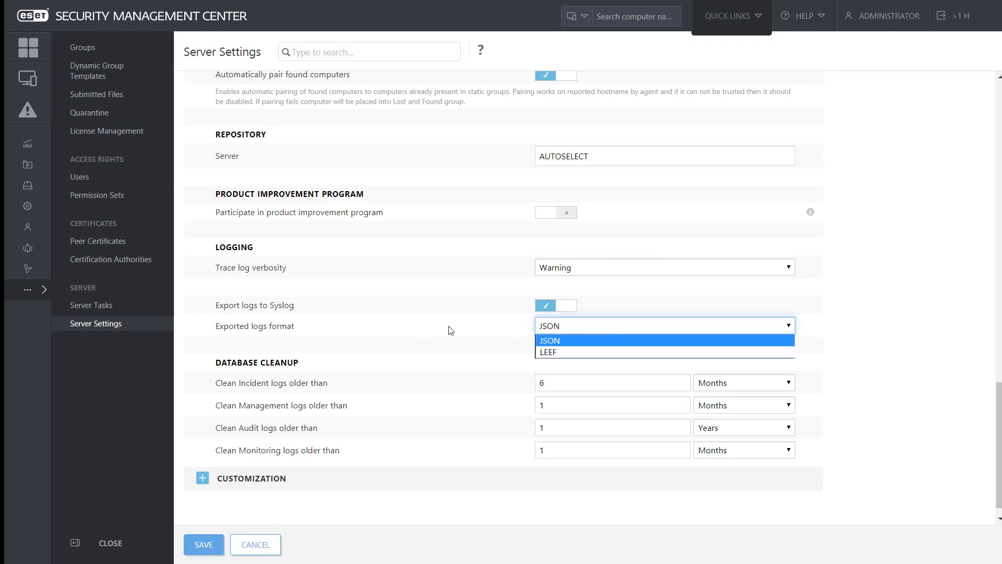
{"action": "left_click", "coordinate": [432, 329]}
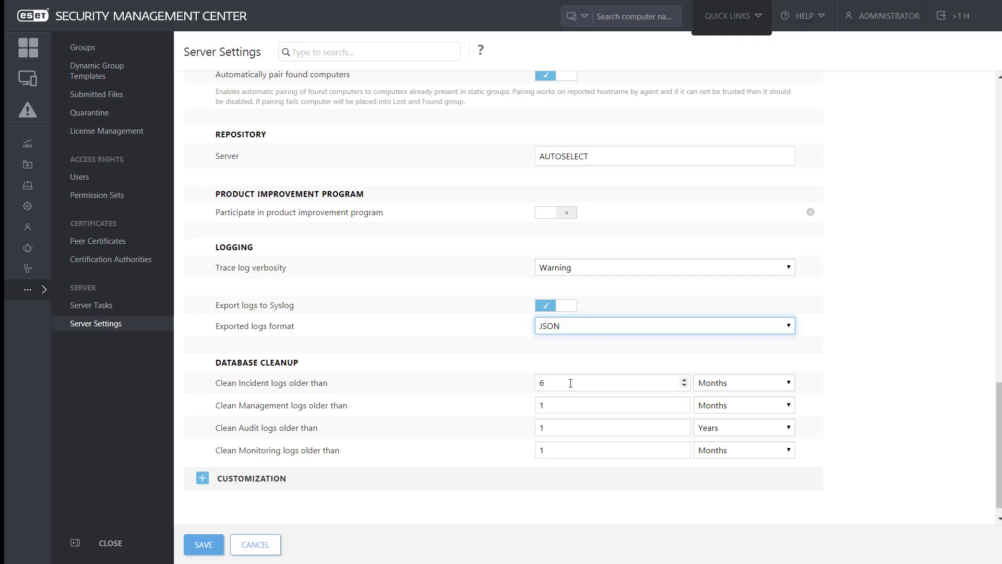
{"action": "scroll", "coordinate": [449, 428], "scroll_direction": "down", "scroll_amount": 1}
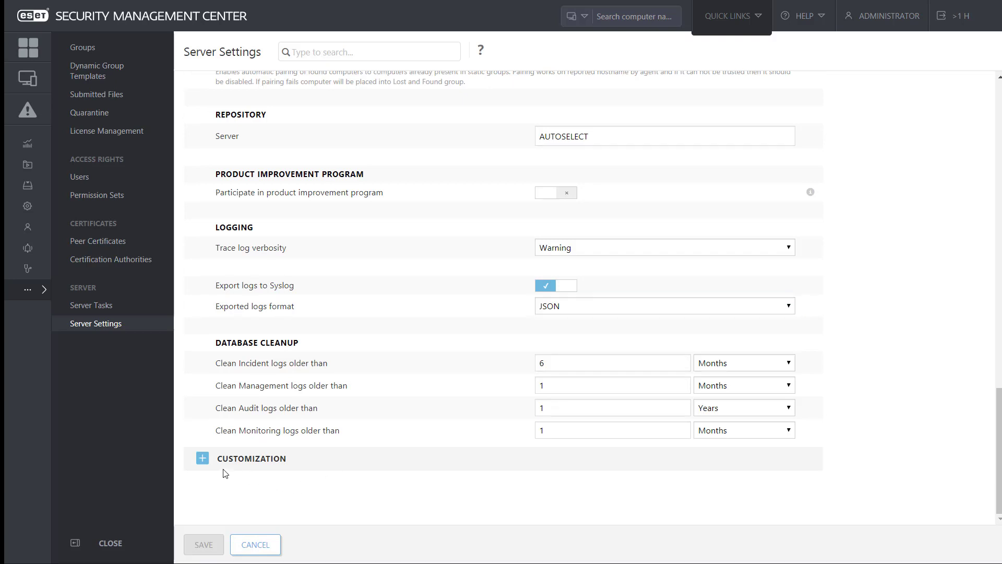
- Review the server's Customization settings and the available Customize UI choices without changing the selection
{"action": "left_click", "coordinate": [202, 459]}
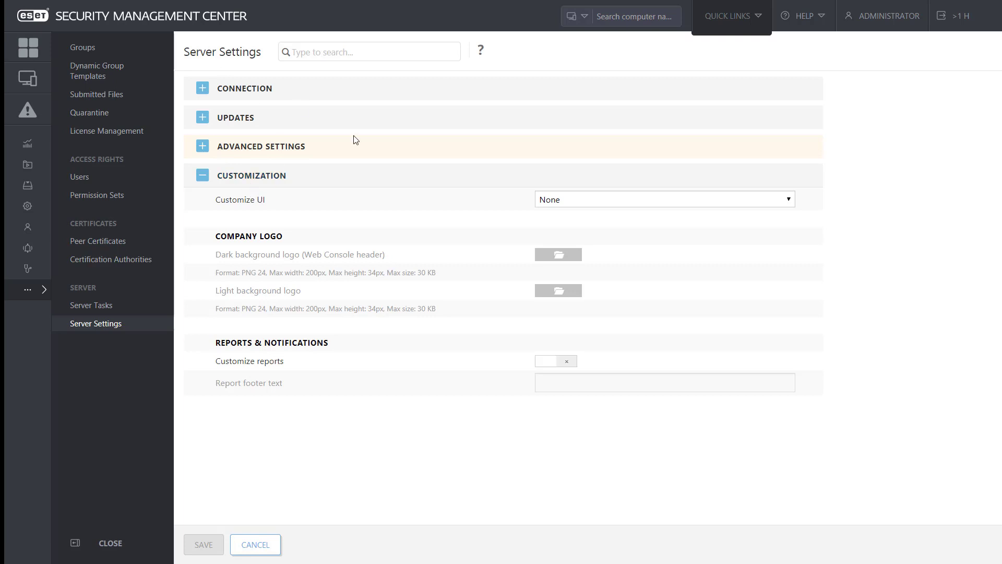
{"action": "left_click", "coordinate": [579, 204]}
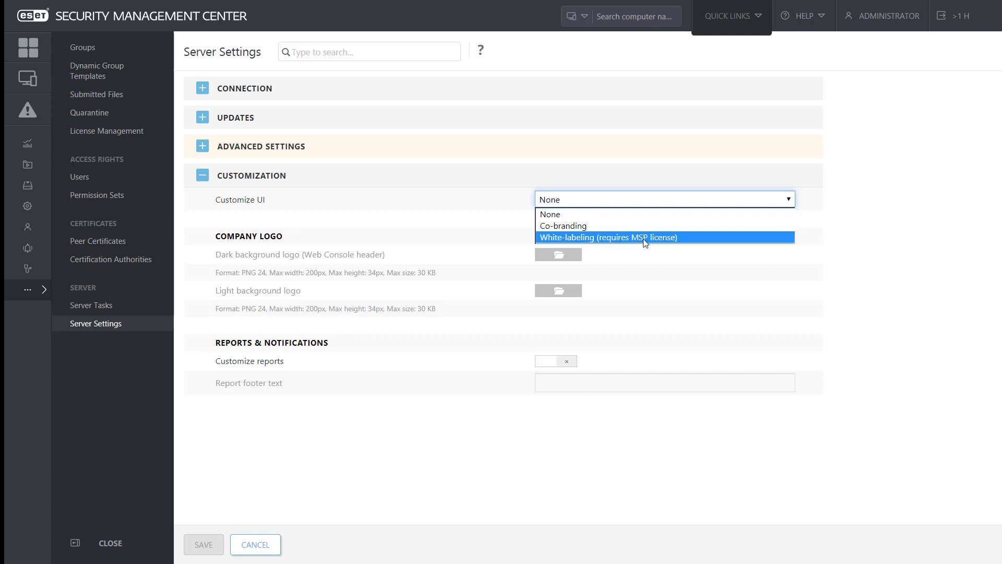
{"action": "left_click", "coordinate": [359, 474]}
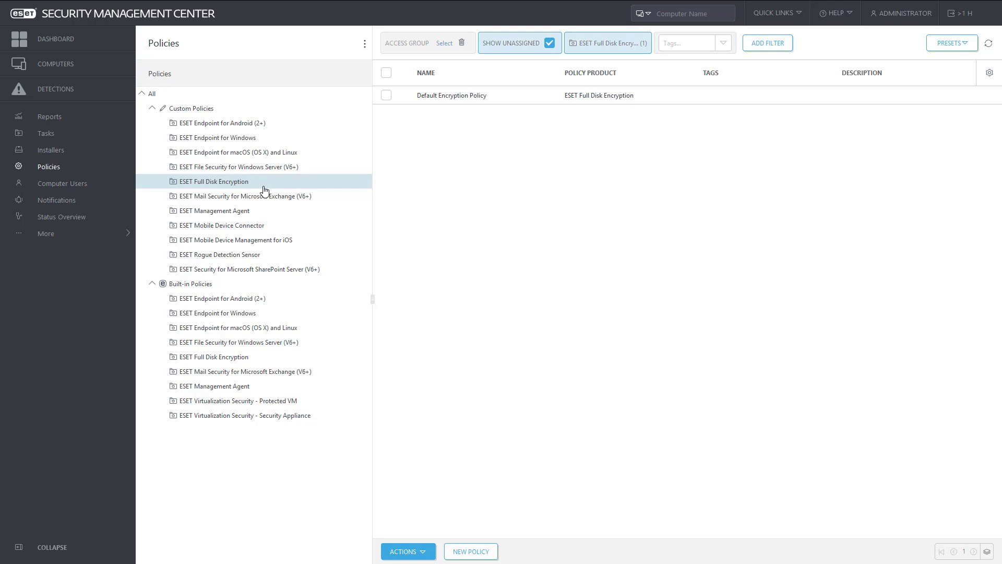
- Open the Default Encryption Policy for editing and show its ESET Full Disk Encryption settings
{"action": "left_click", "coordinate": [452, 100]}
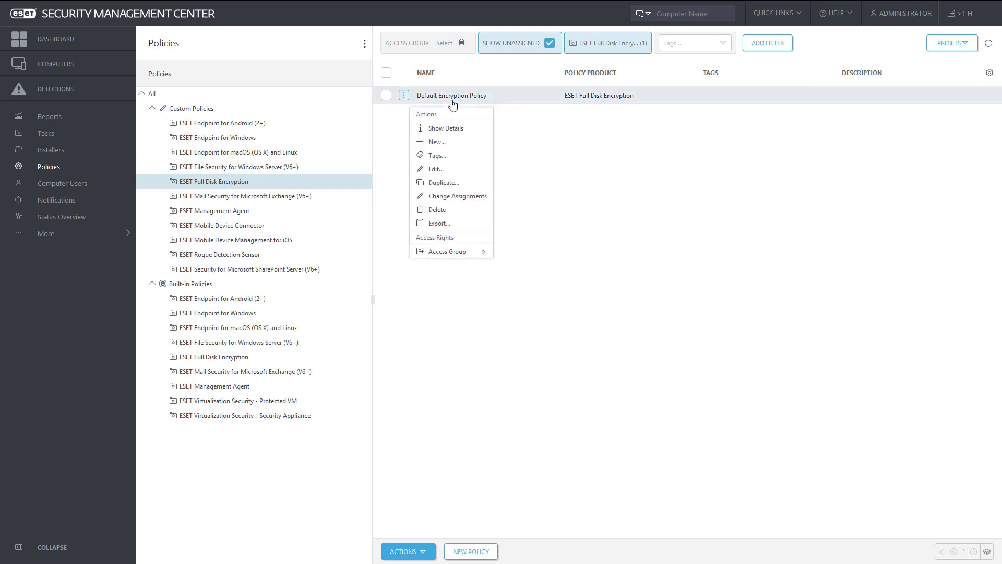
{"action": "left_click", "coordinate": [436, 167]}
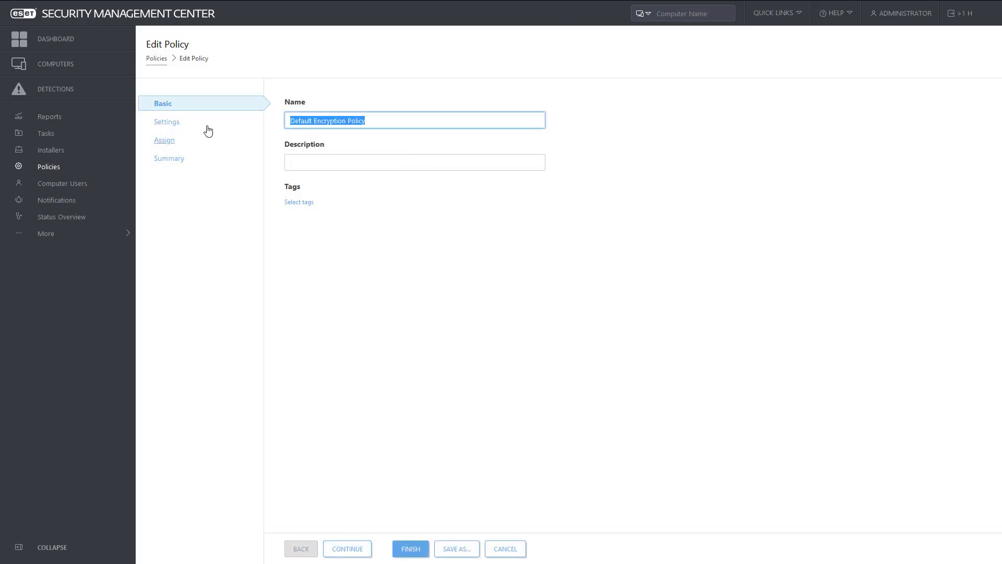
{"action": "left_click", "coordinate": [201, 130]}
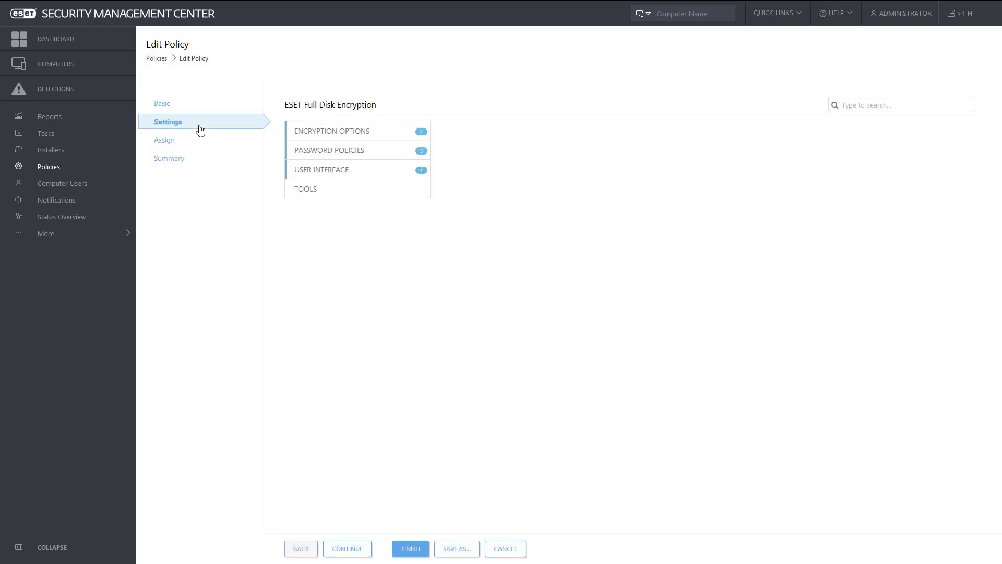
- Show the policy's encryption options, including TPM support, and set Encrypt Options to Encrypt All Disks
{"action": "left_click", "coordinate": [392, 139]}
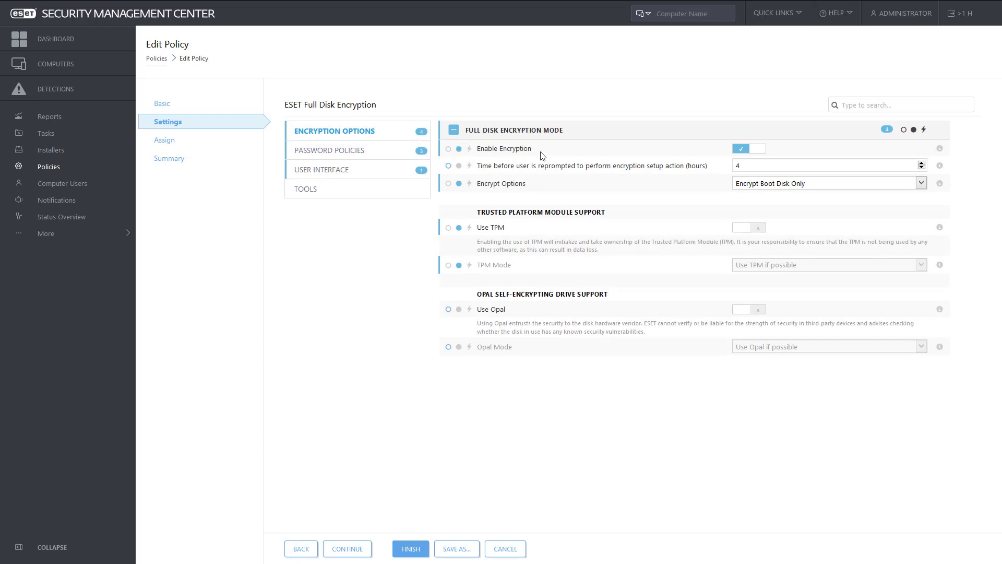
{"action": "left_click_drag", "start_coordinate": [543, 156], "coordinate": [485, 157]}
{"action": "left_click", "coordinate": [485, 157]}
{"action": "left_click", "coordinate": [802, 187]}
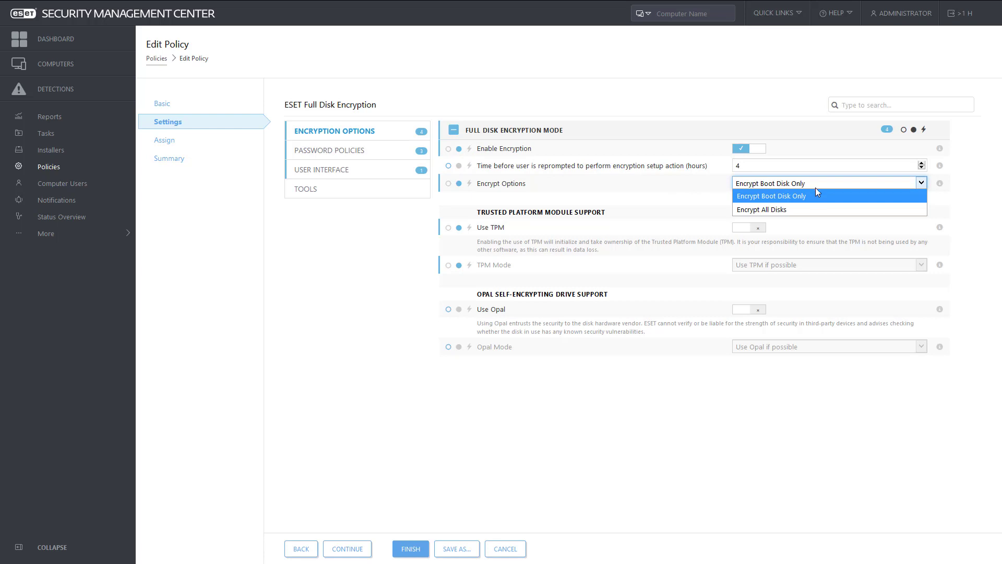
{"action": "left_click", "coordinate": [809, 209]}
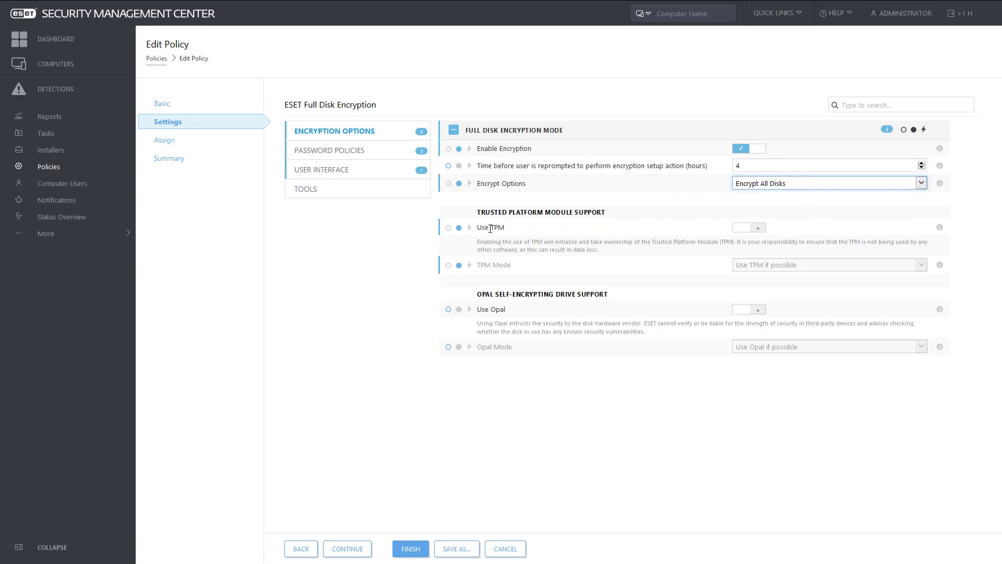
{"action": "left_click_drag", "start_coordinate": [490, 228], "coordinate": [508, 229]}
{"action": "left_click", "coordinate": [509, 228]}
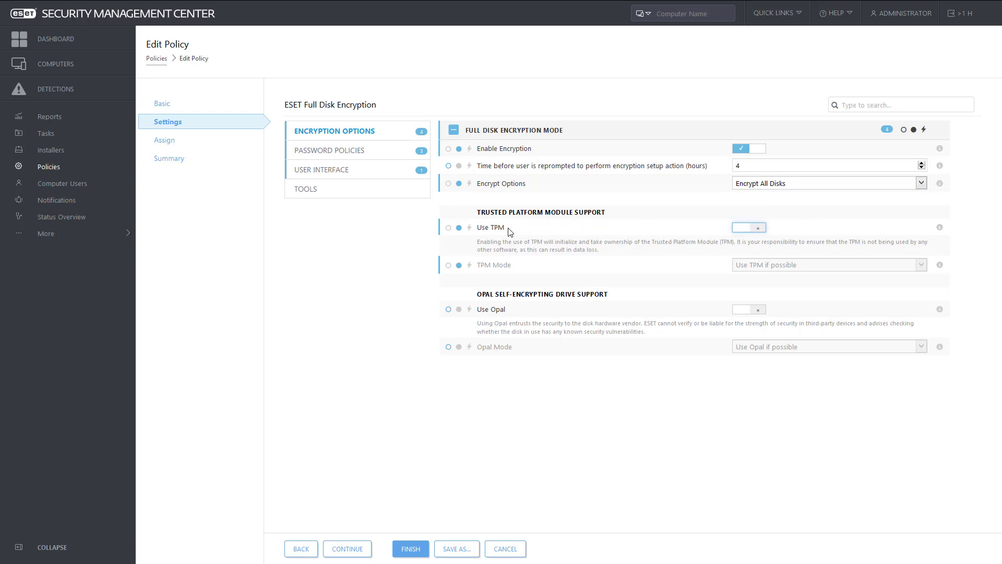
- Review the policy's password, user interface and proxy server settings, and discard the policy edits
{"action": "left_click", "coordinate": [348, 152]}
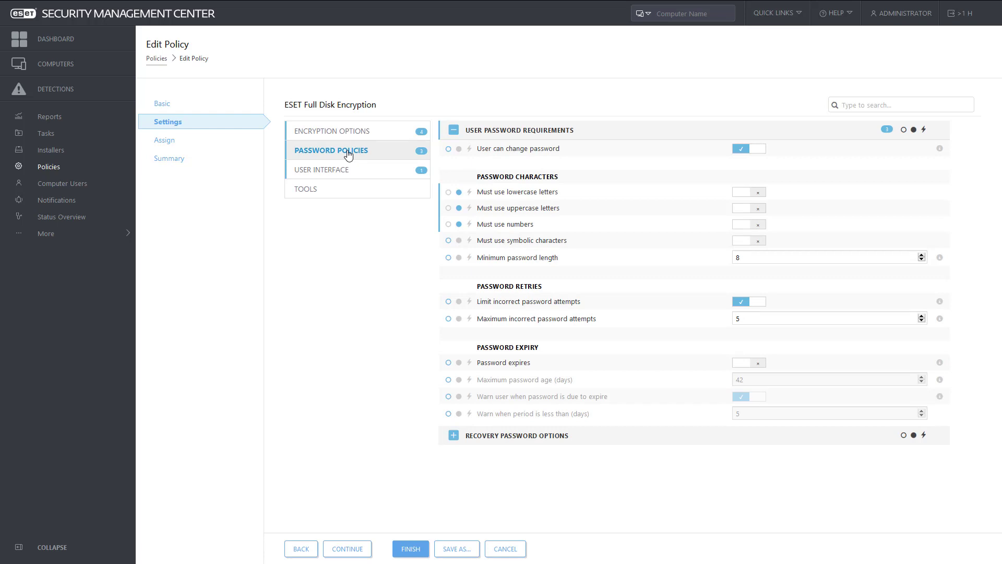
{"action": "left_click", "coordinate": [347, 173]}
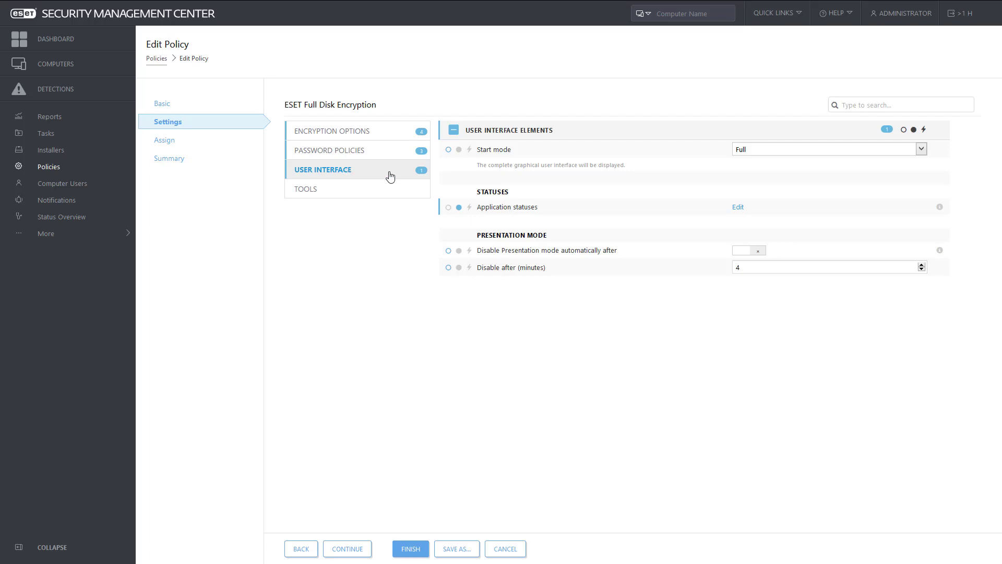
{"action": "left_click", "coordinate": [780, 151]}
{"action": "left_click", "coordinate": [780, 153]}
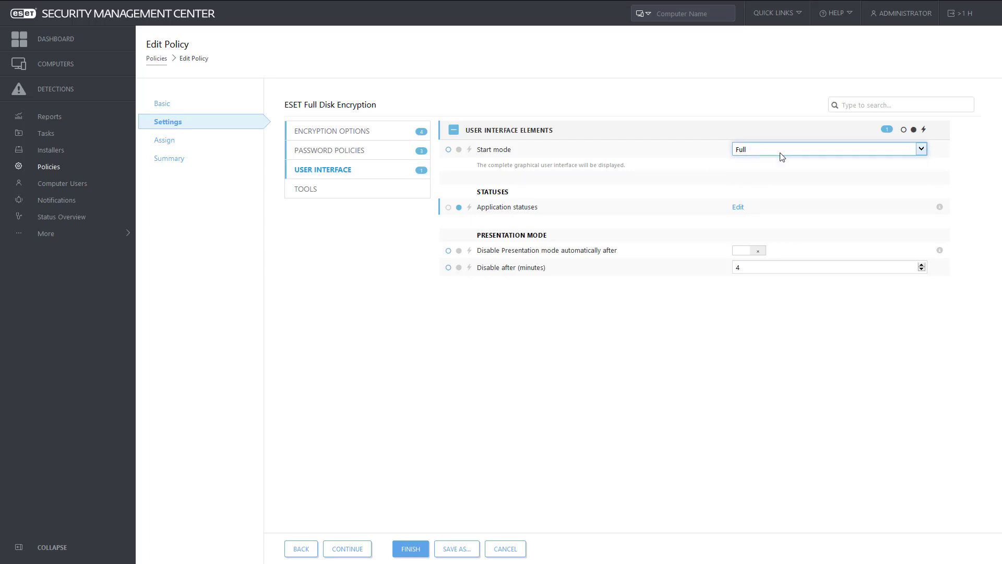
{"action": "left_click", "coordinate": [384, 192]}
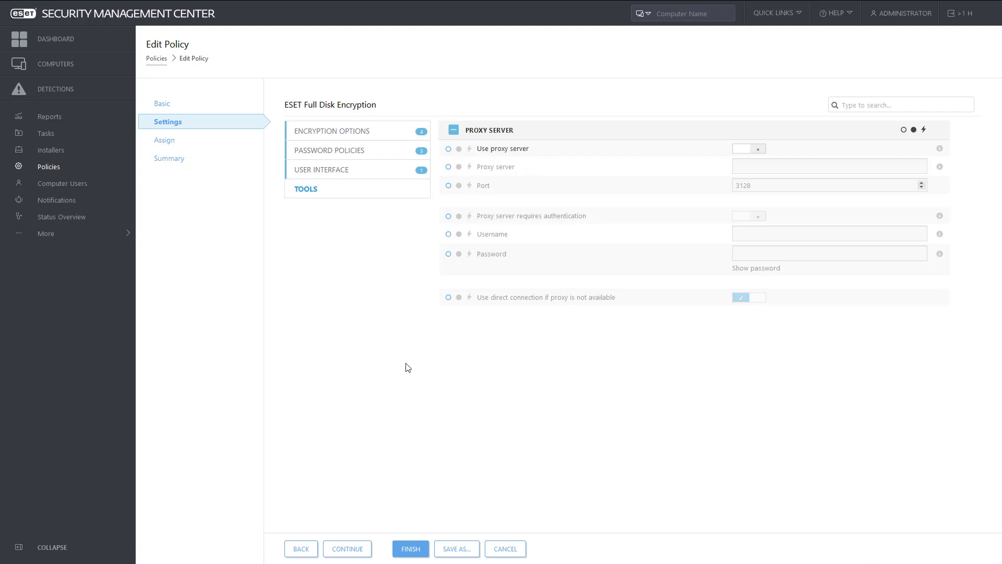
{"action": "left_click", "coordinate": [509, 553]}
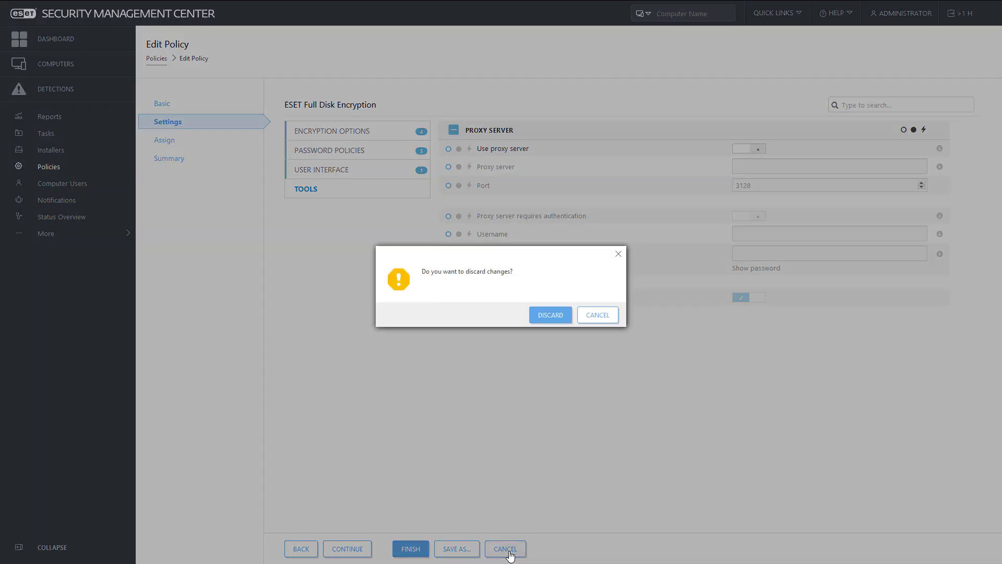
{"action": "left_click", "coordinate": [555, 318]}
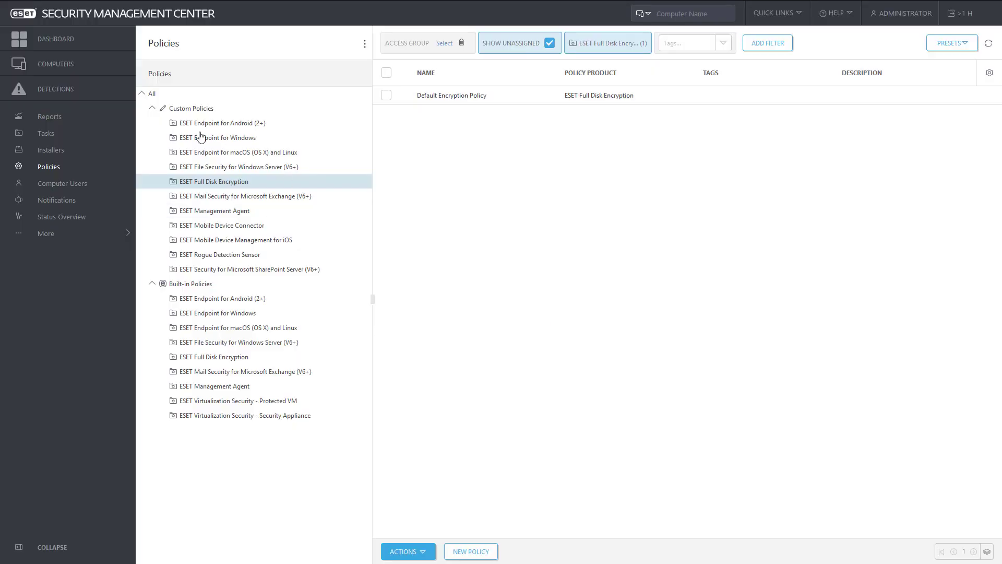
- Show the details of computer demo-wsefde01 and examine the management options for its active encryption
{"action": "left_click", "coordinate": [106, 66]}
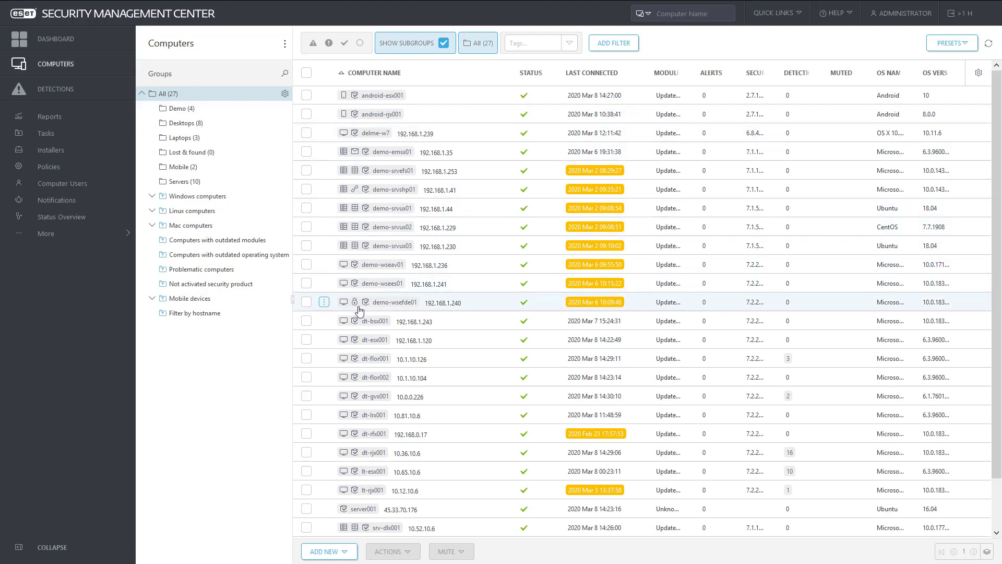
{"action": "right_click", "coordinate": [380, 309]}
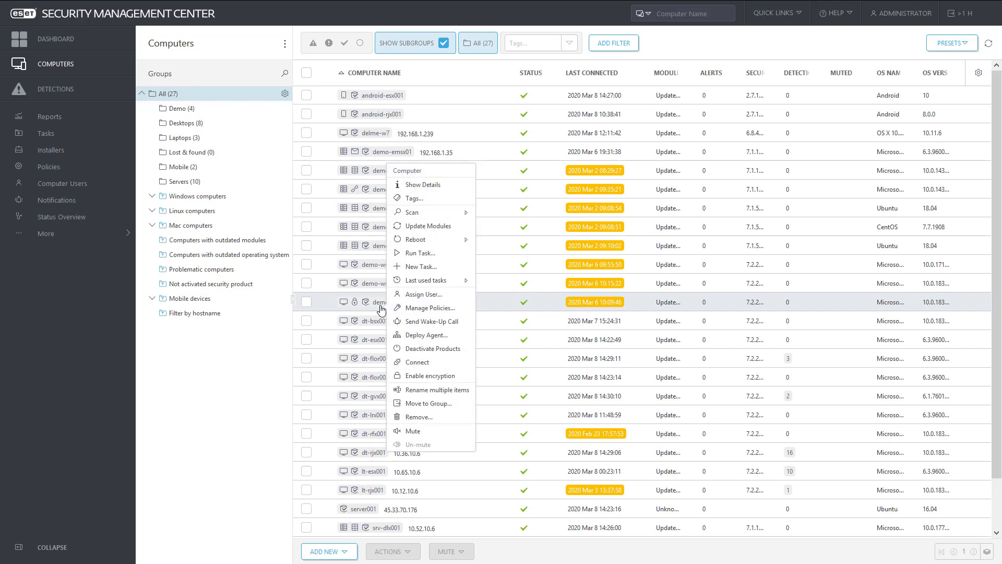
{"action": "left_click", "coordinate": [416, 186]}
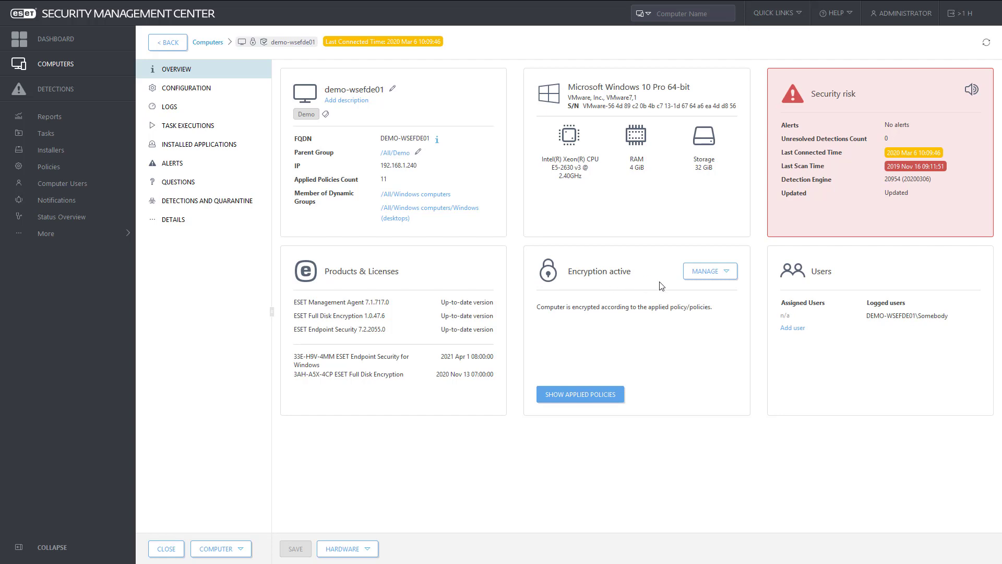
{"action": "left_click", "coordinate": [733, 275]}
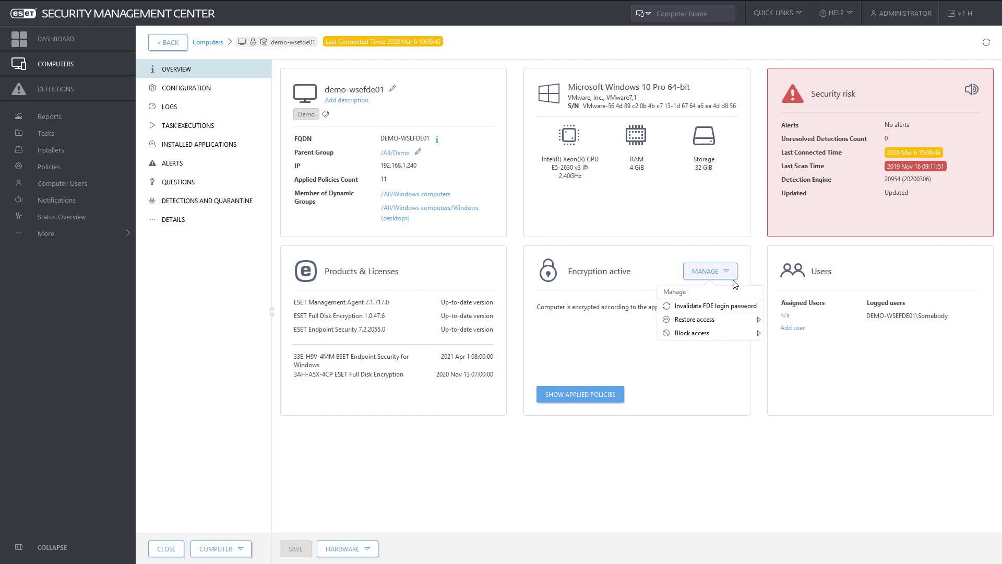
{"action": "mouse_move", "coordinate": [722, 326]}
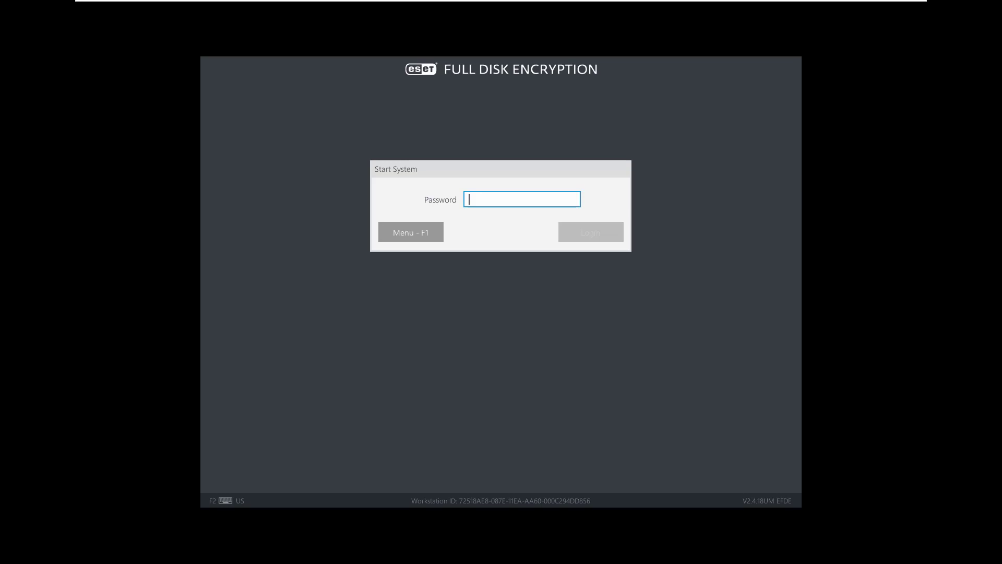
- Enter the password at the Full Disk Encryption Start System prompt and log in
{"action": "type", "text": "*******"}
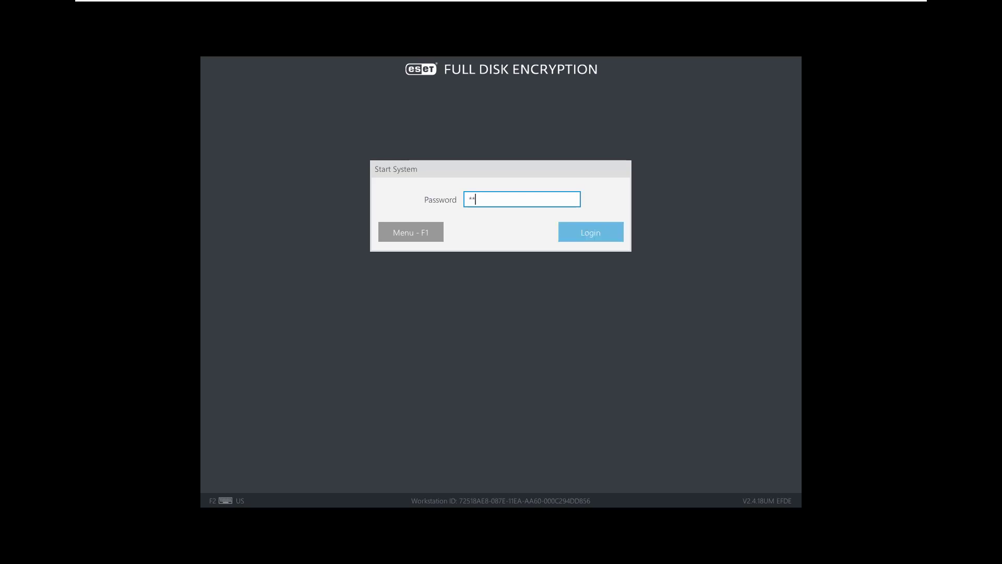
{"action": "type", "text": "*"}
{"action": "key", "text": "Return"}
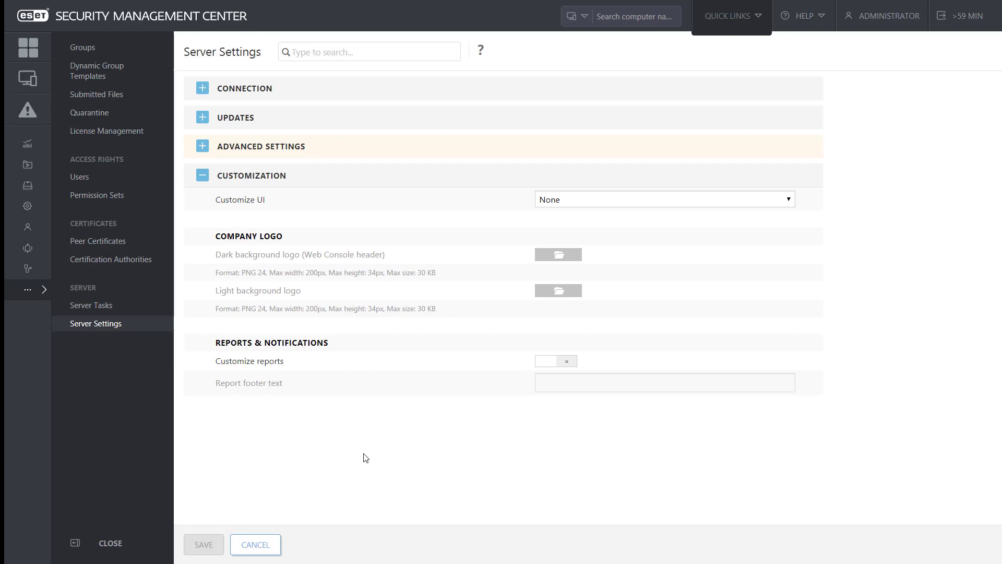
- Leave the console's Server Settings and discard the pending changes
{"action": "left_click", "coordinate": [256, 548]}
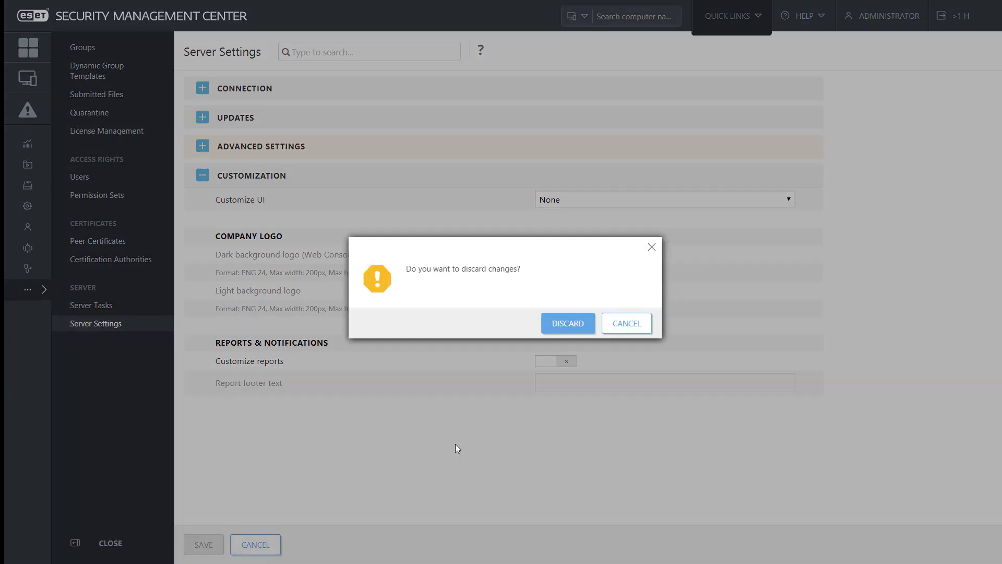
{"action": "left_click", "coordinate": [562, 323]}
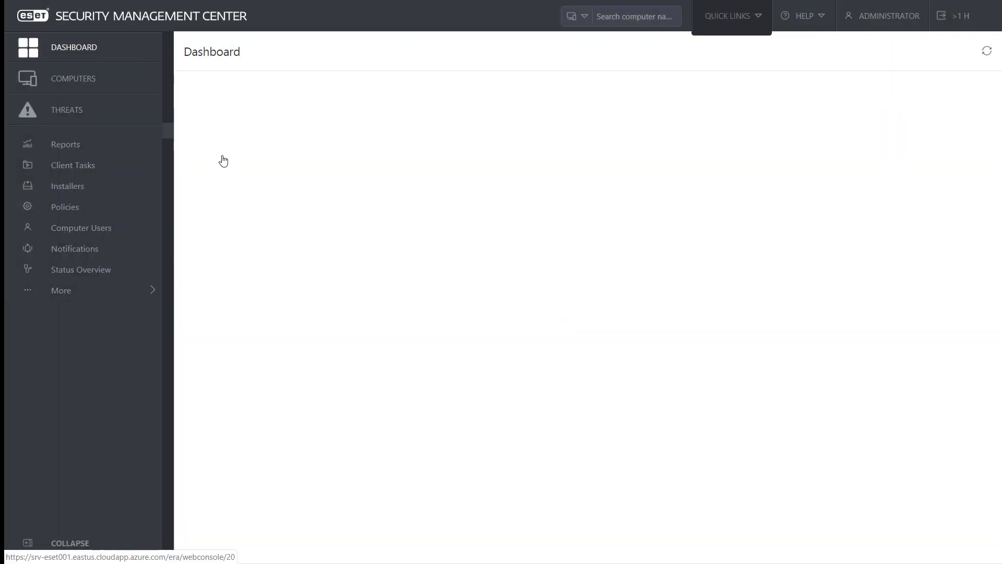